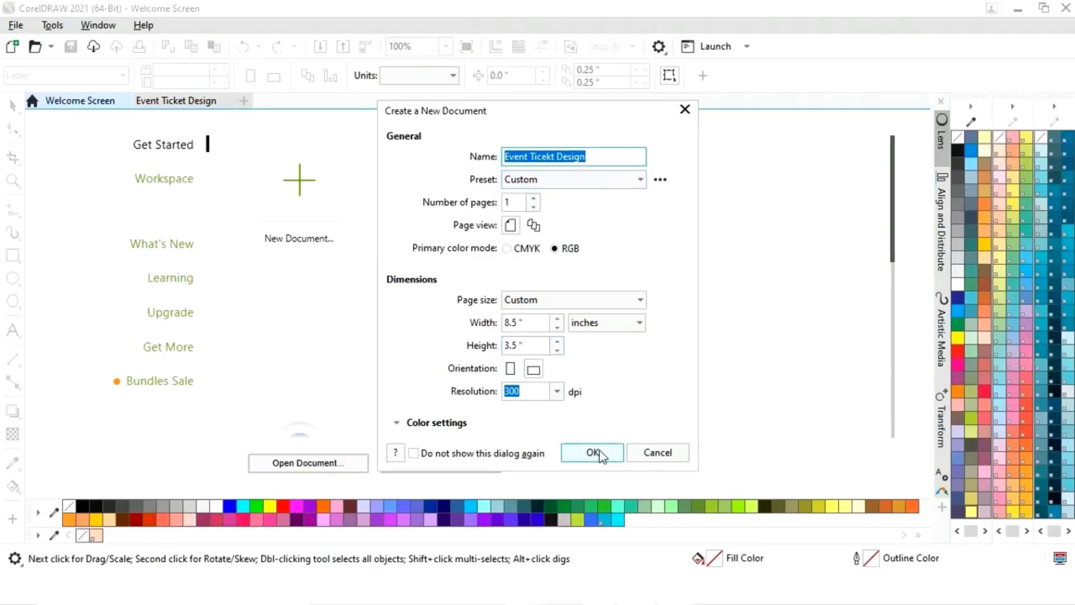
- Create the 8.5 × 3.5 inch RGB document at 300 dpi and draw a rectangle sized 8.5 × 3.5 inches
click(595, 454)
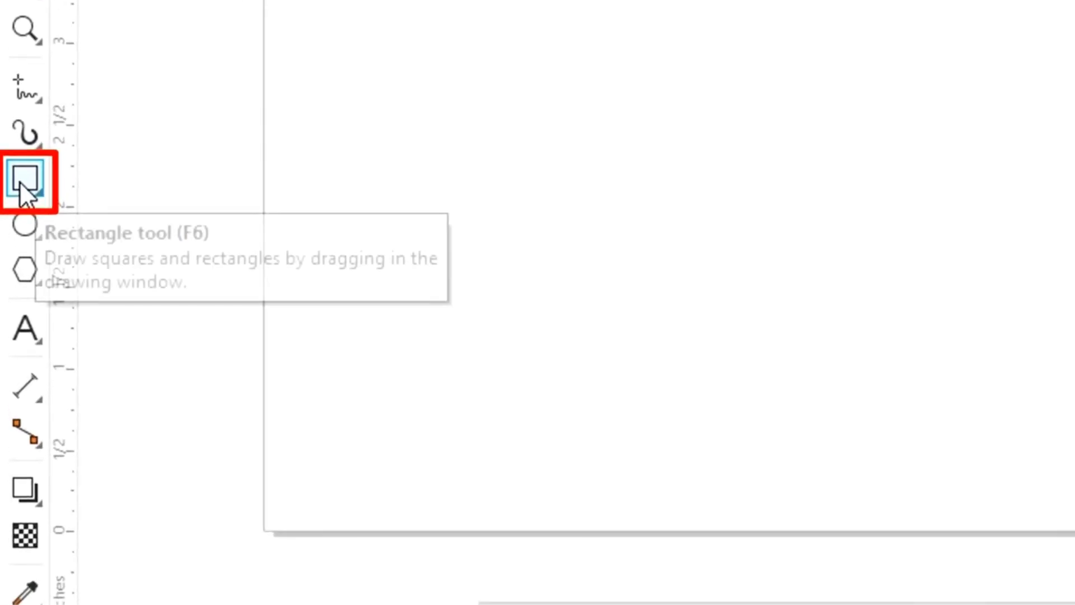
click(22, 180)
drag(493, 93, 1074, 444)
drag(690, 388, 690, 389)
click(164, 69)
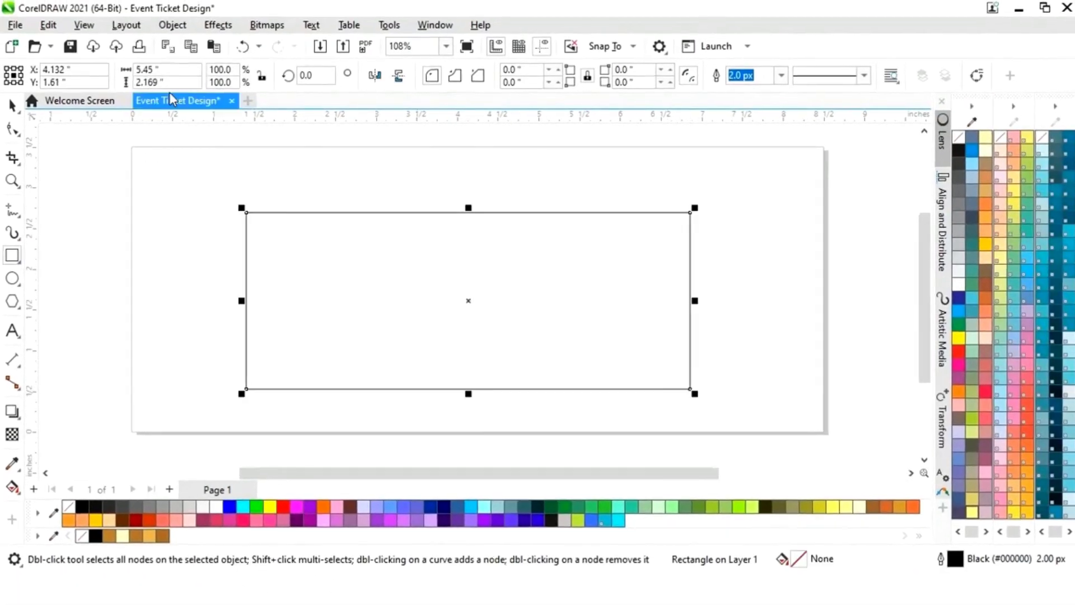
text(8.5)
key(Tab)
text(3.5)
key(Return)
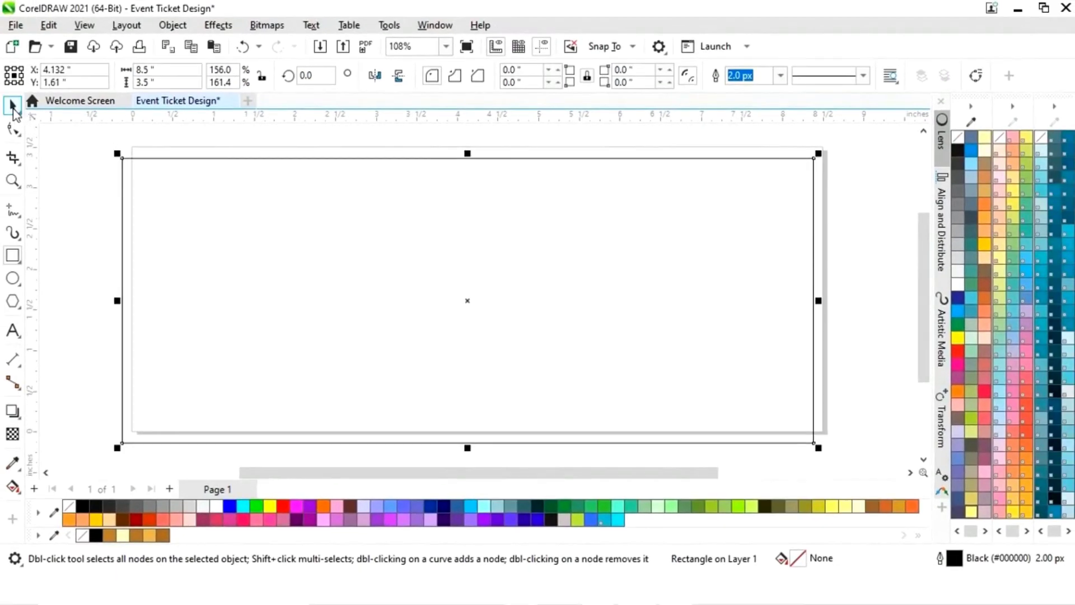
- Align the rectangle's centre horizontally and vertically to the specified point X 4.25, Y 1.75 inches
click(13, 107)
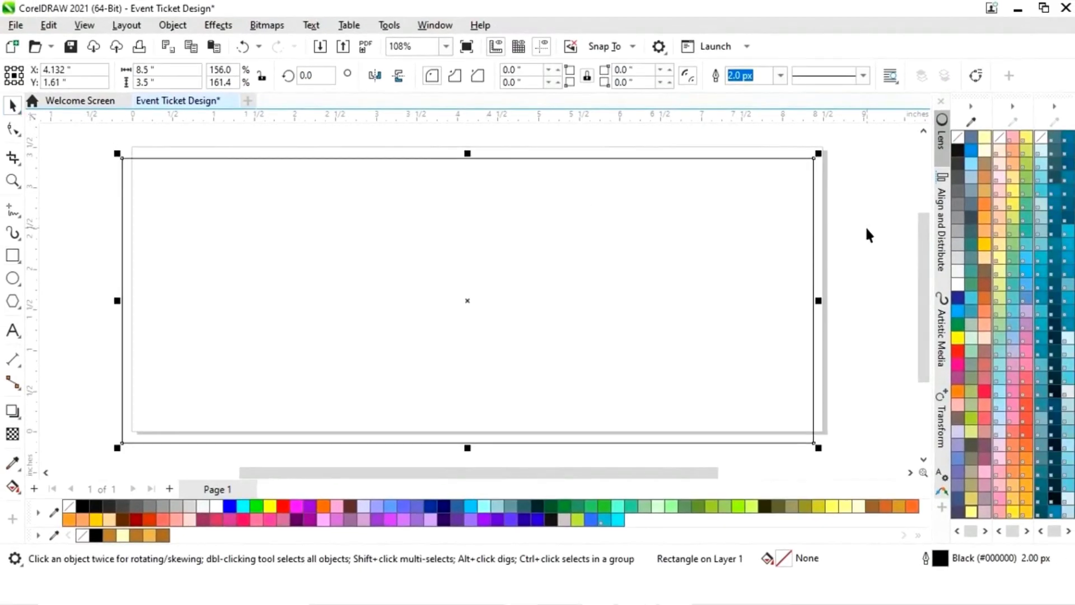
click(943, 238)
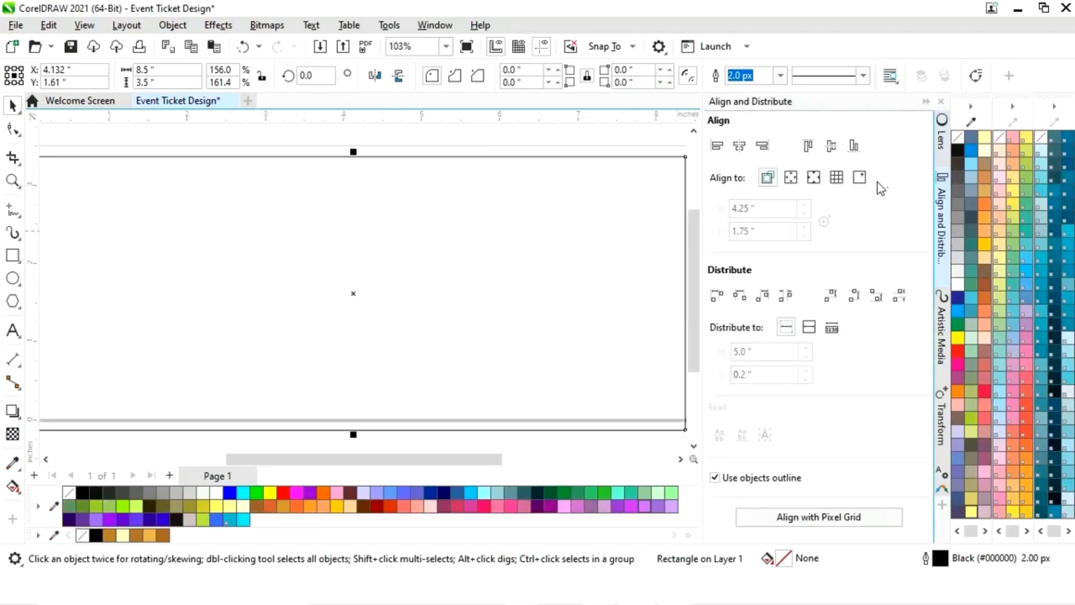
click(860, 178)
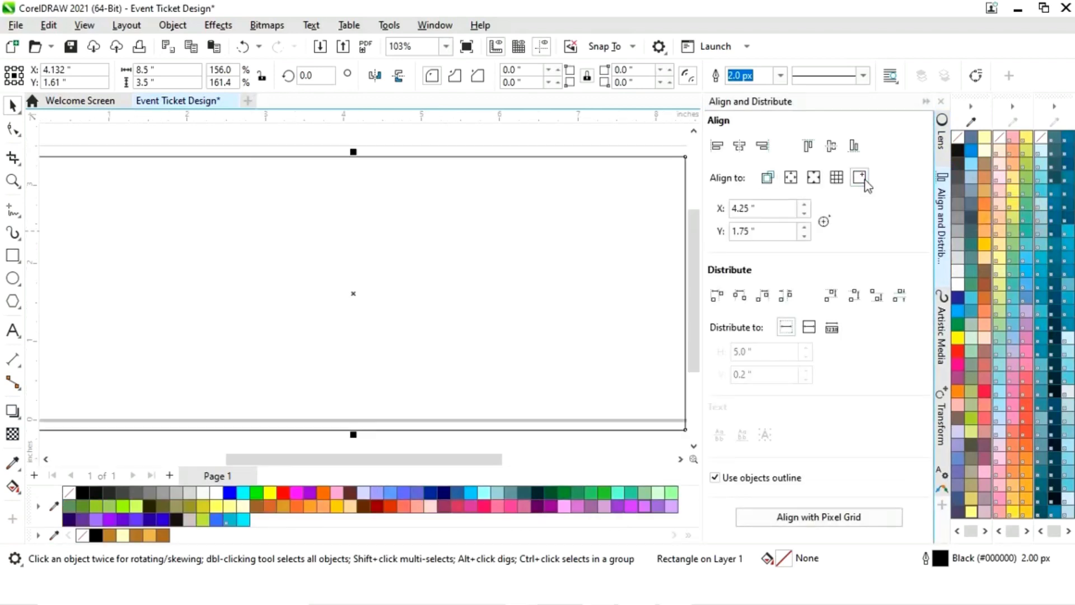
click(740, 152)
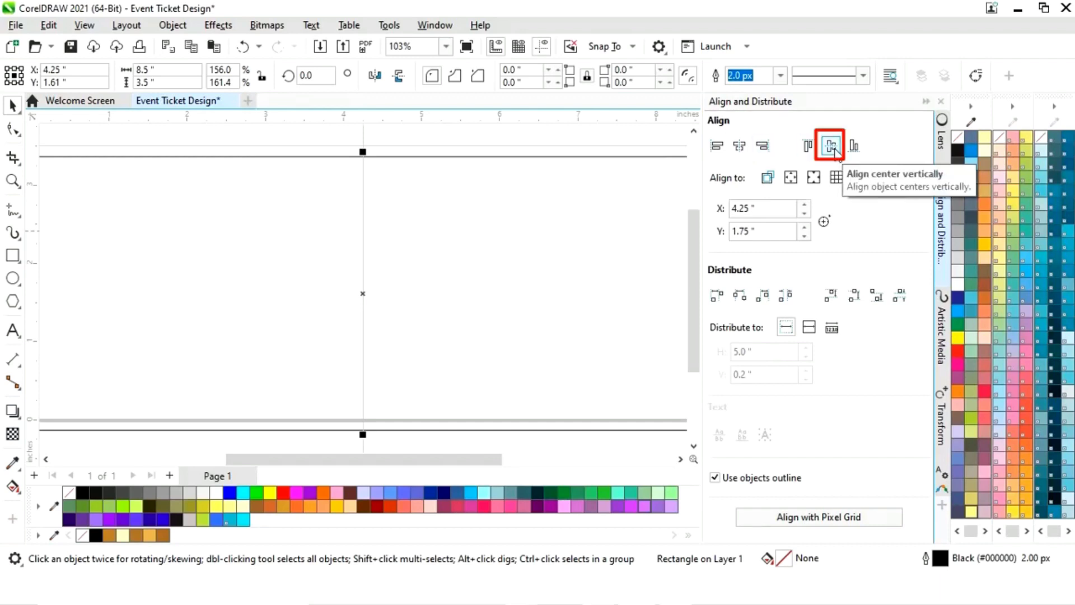
click(832, 147)
click(926, 101)
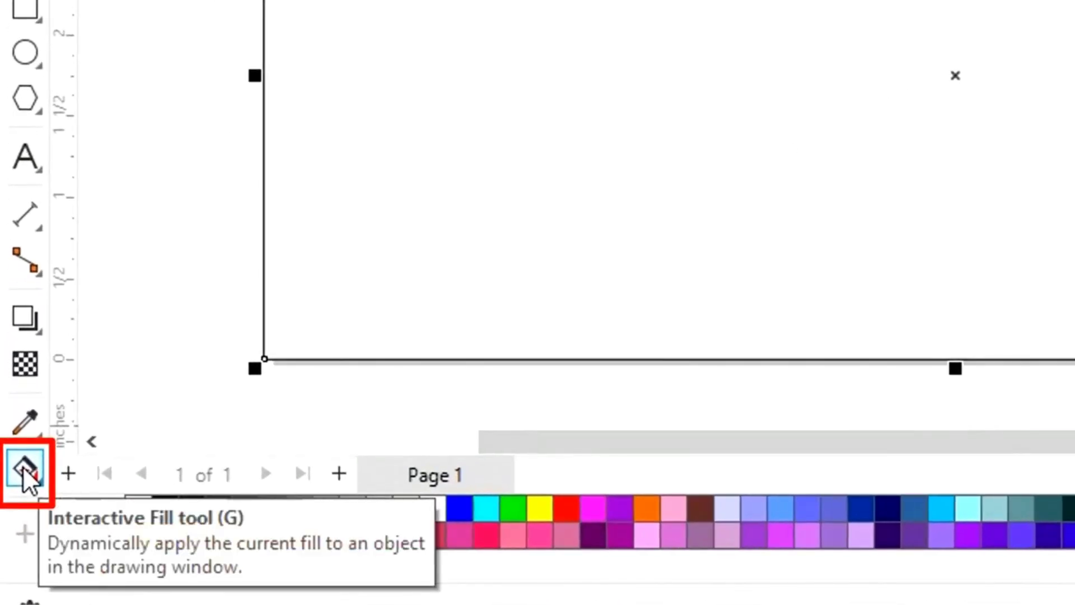
- Apply a linear fountain fill from the rectangle's top edge to its bottom edge and colour the start node with the document palette's golden brown
click(26, 470)
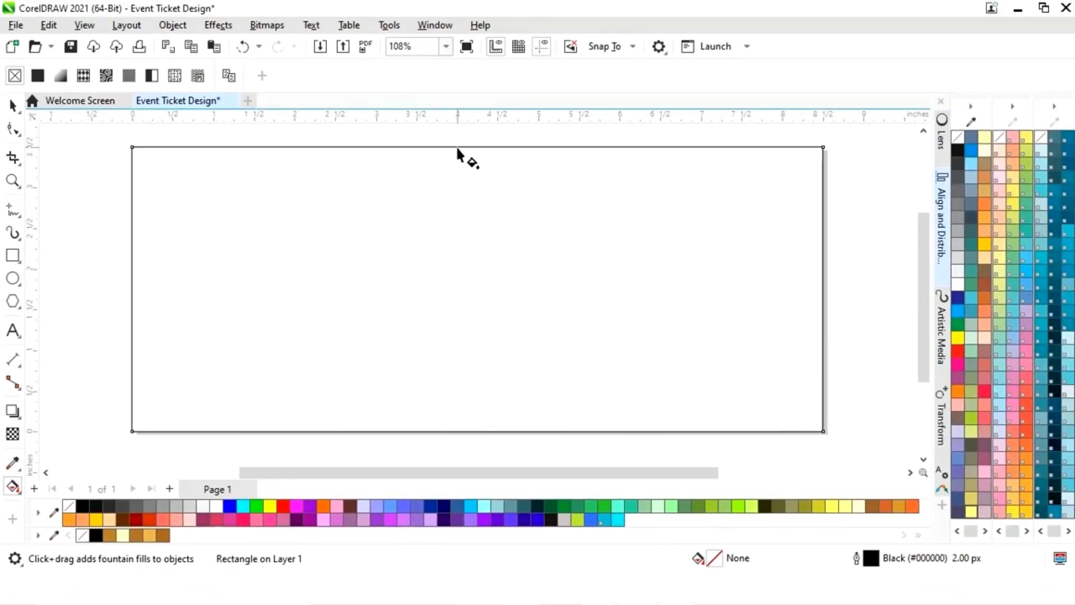
drag(459, 152, 460, 431)
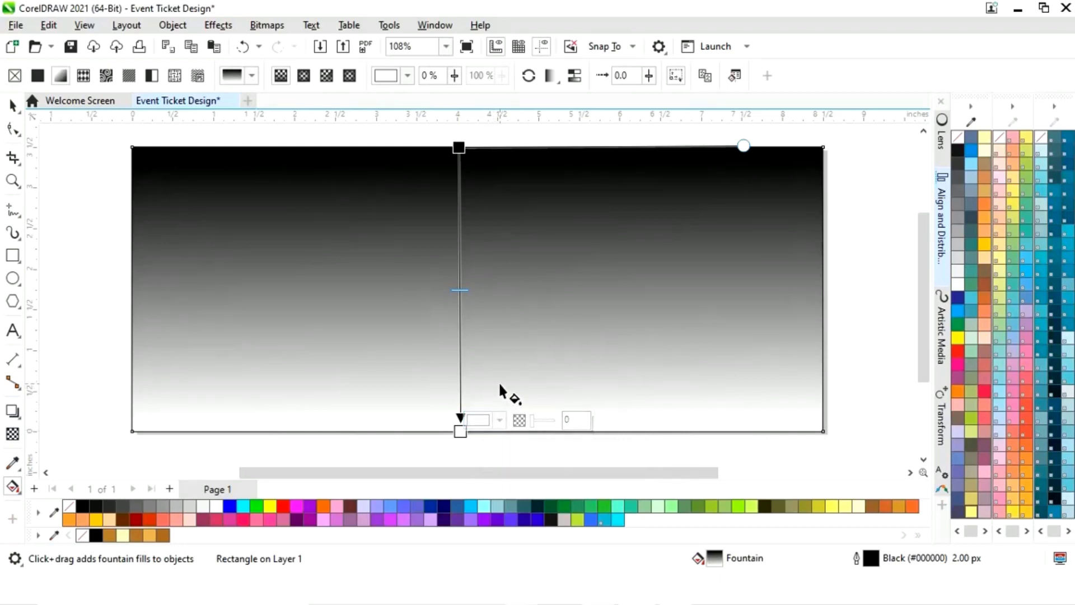
click(458, 149)
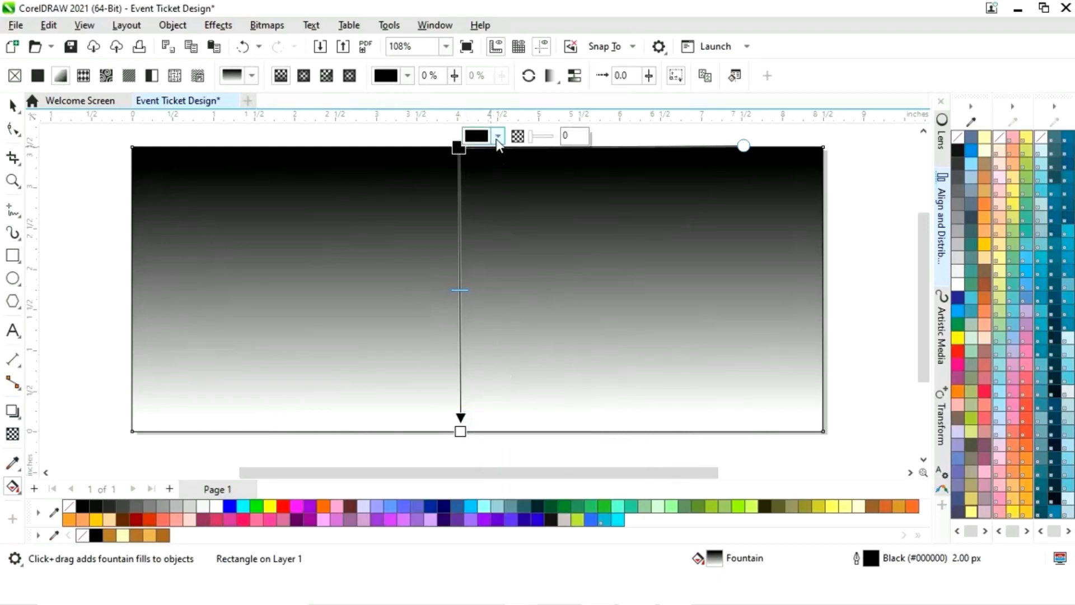
click(499, 144)
click(614, 391)
click(109, 535)
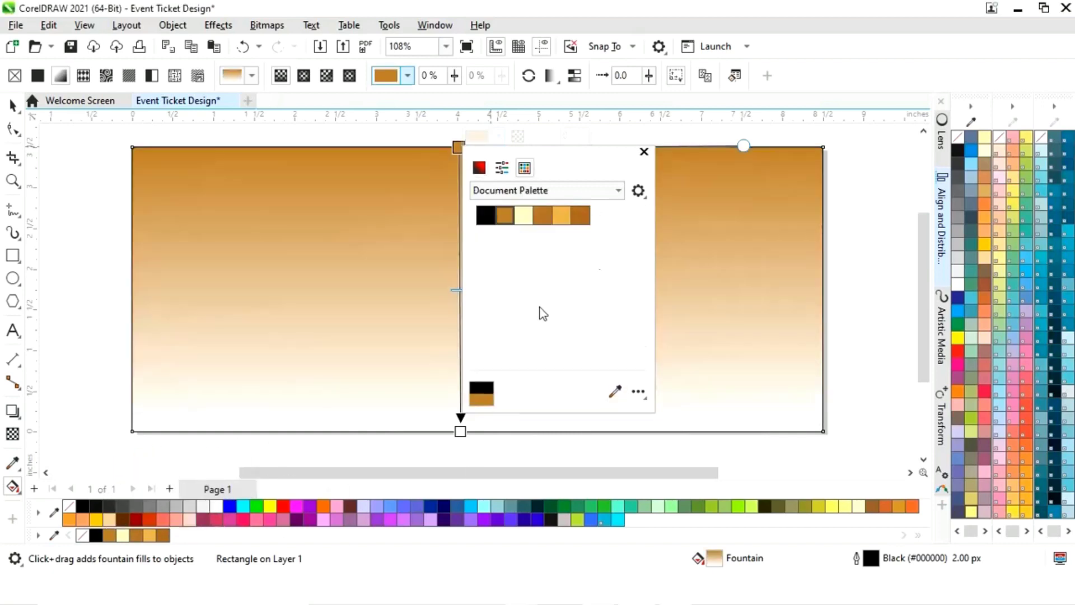
click(644, 151)
- Add a fountain fill node at 19% and sample the pale yellow from the document palette for it
double_click(458, 200)
click(498, 190)
click(614, 421)
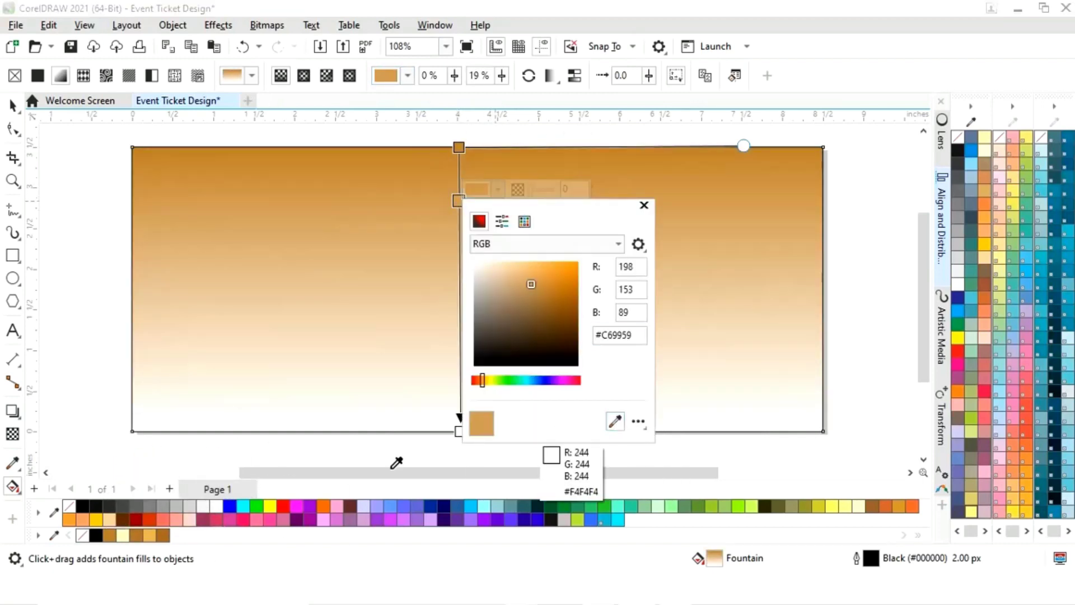
click(124, 536)
click(491, 273)
- Add a fountain fill node at 39% and give it the brown that follows pale yellow in the document palette
double_click(458, 258)
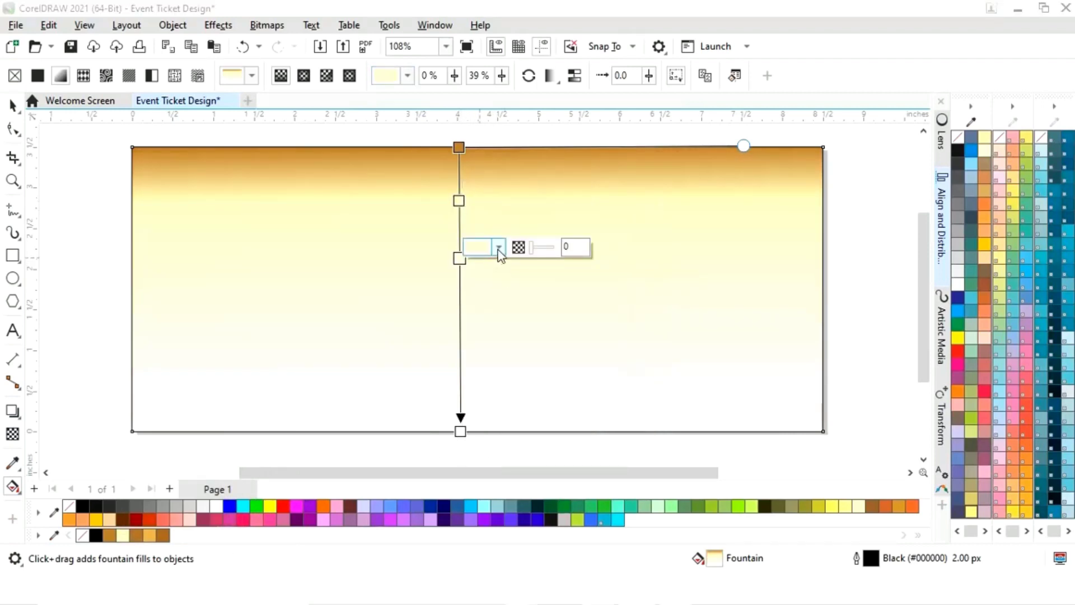
click(498, 246)
click(614, 475)
click(136, 536)
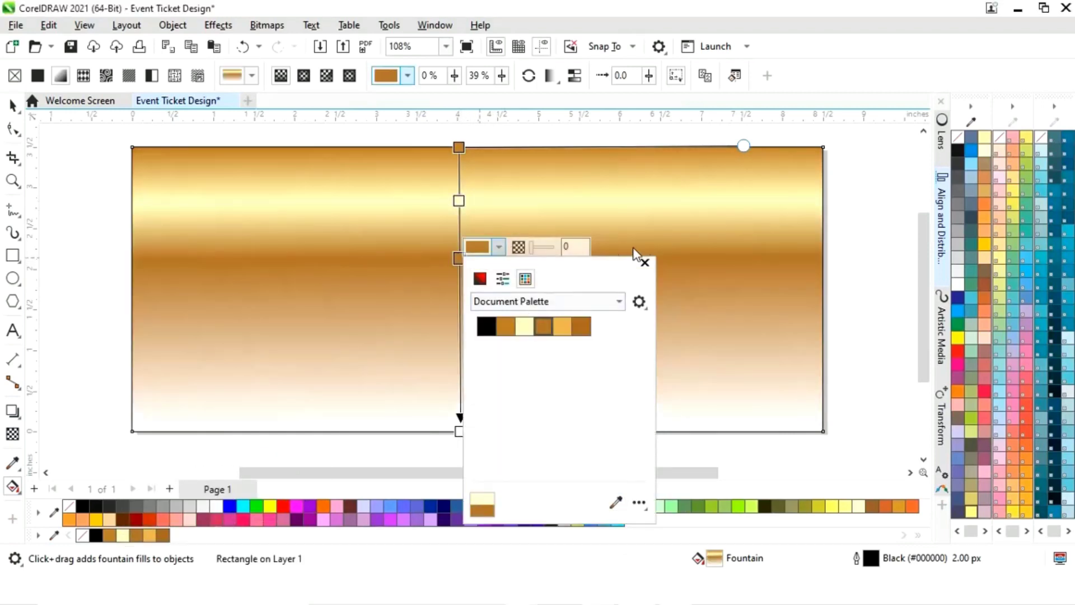
click(645, 262)
- Add another gradient node between the brown node and the end node and colour it with the palette's light orange gold
double_click(459, 334)
click(498, 323)
click(616, 292)
click(149, 535)
click(644, 76)
- Colour the gradient's white end node with the last dark brown gold of the document palette
click(461, 431)
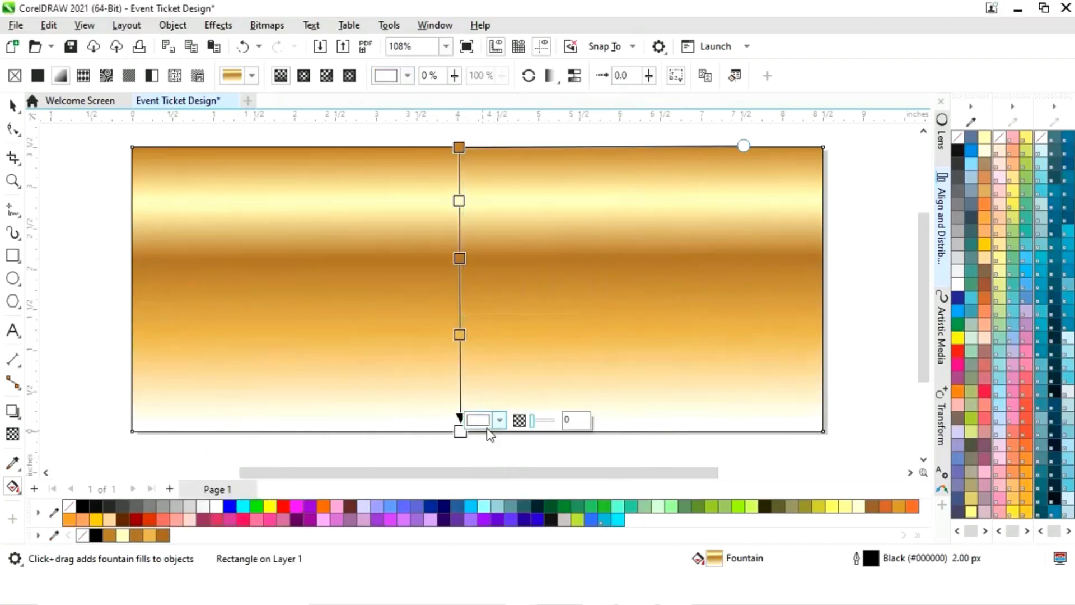
click(499, 420)
click(616, 366)
click(163, 536)
click(598, 258)
- Extend the gradient slightly below the rectangle, smooth its colour transitions, and reposition the inner nodes, with the light orange one at 68%
drag(460, 431, 458, 459)
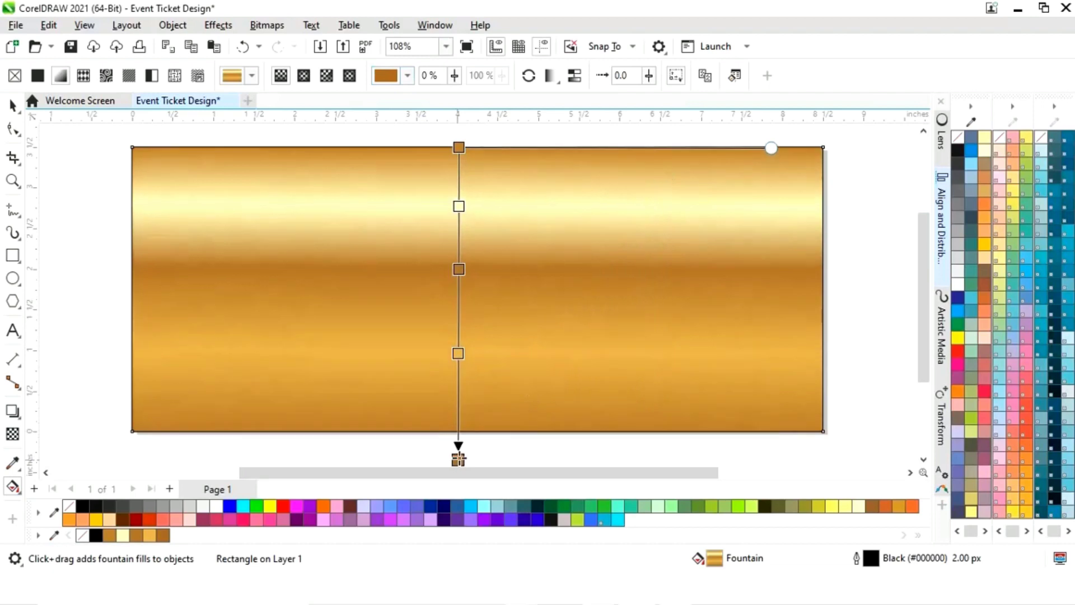
click(575, 77)
mouse_move(462, 271)
mouse_down()
mouse_move(458, 297)
mouse_move(460, 279)
mouse_up()
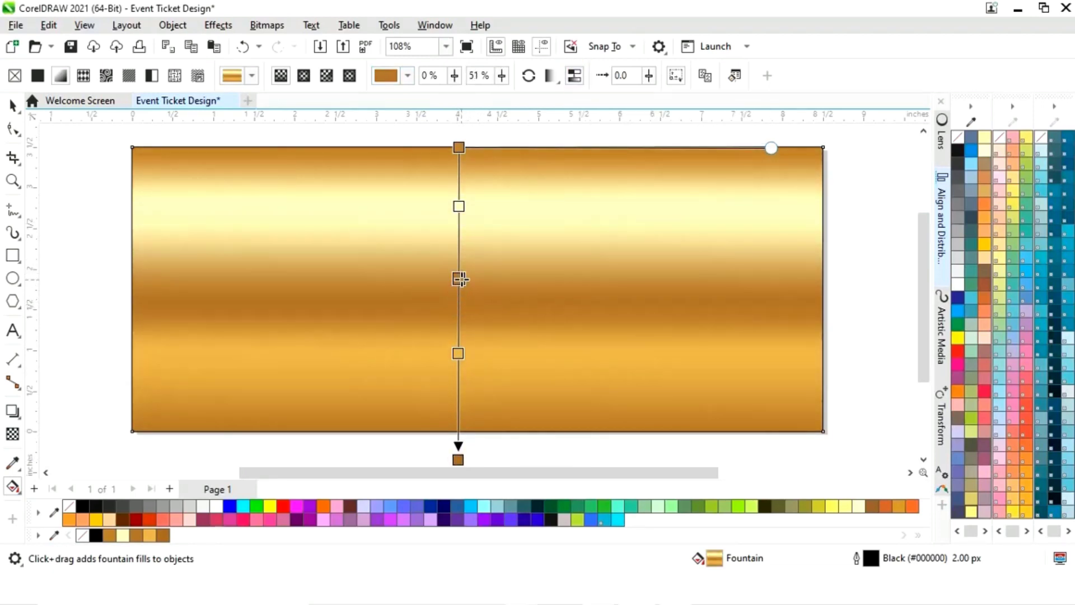
drag(460, 205, 459, 190)
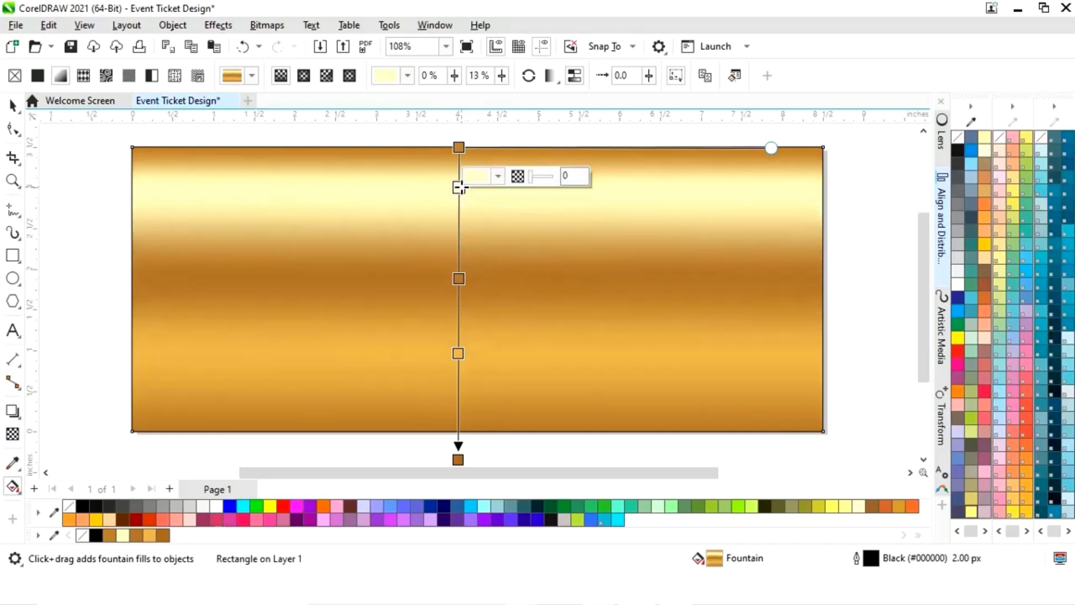
drag(462, 353, 458, 359)
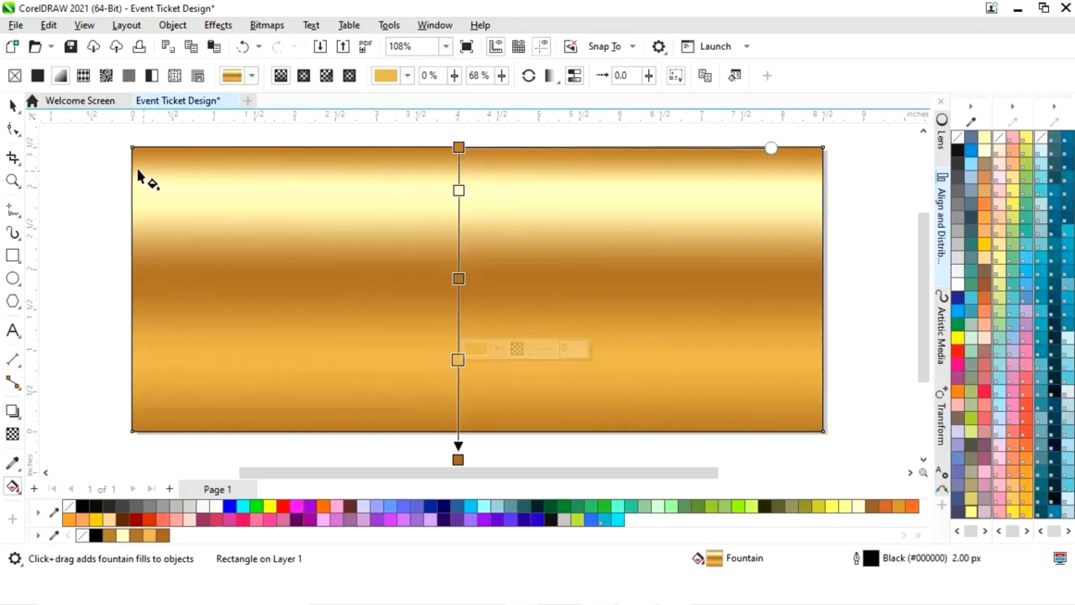
- Remove the rectangle's outline and add a one-step inside contour with an offset of about 0.044 inches
key(space)
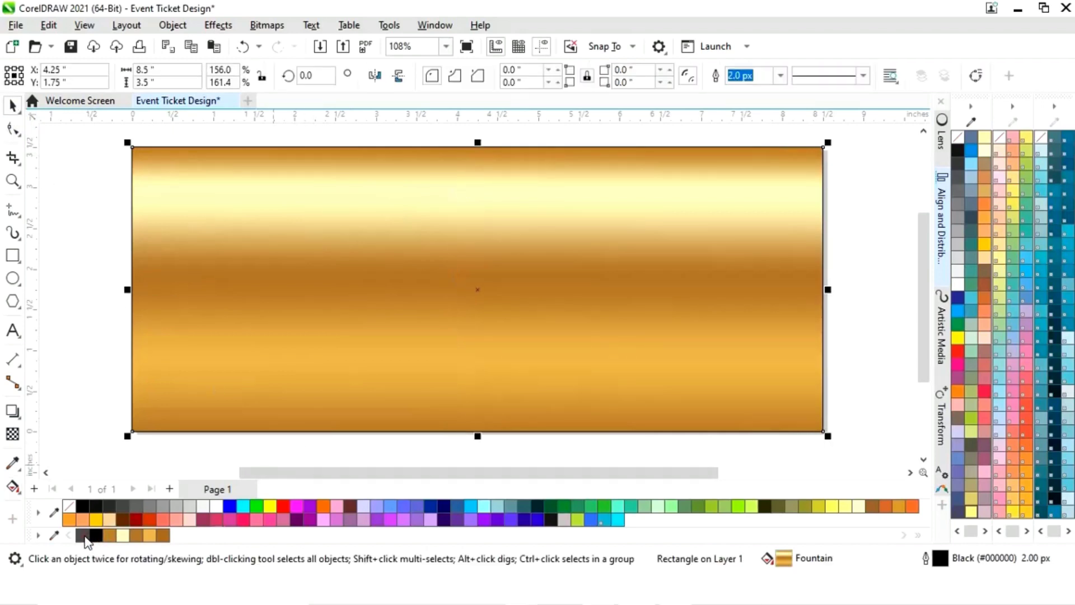
right_click(82, 536)
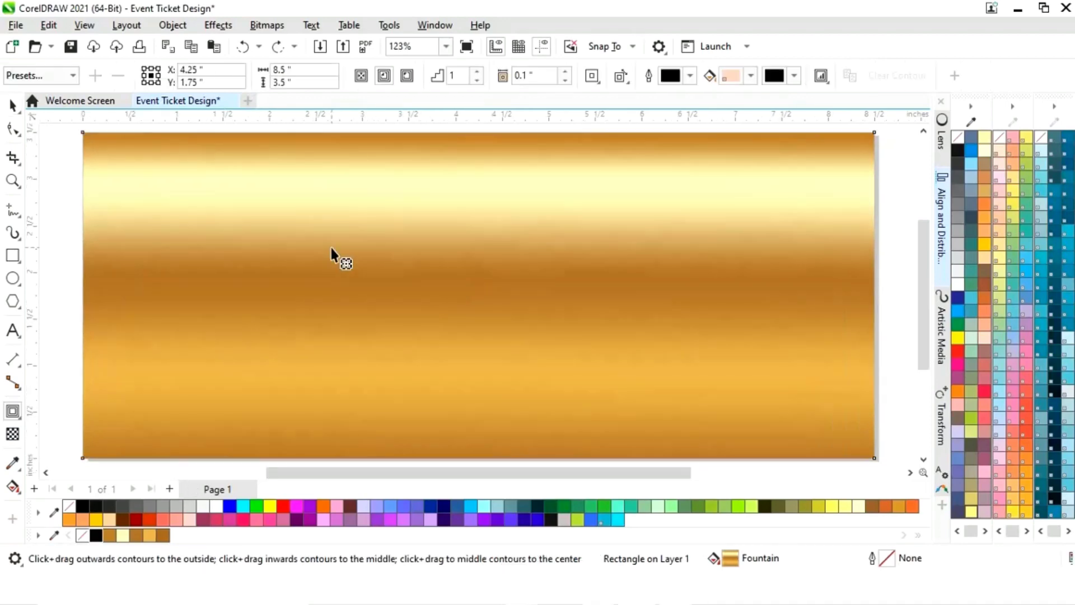
key(z)
drag(67, 132, 159, 340)
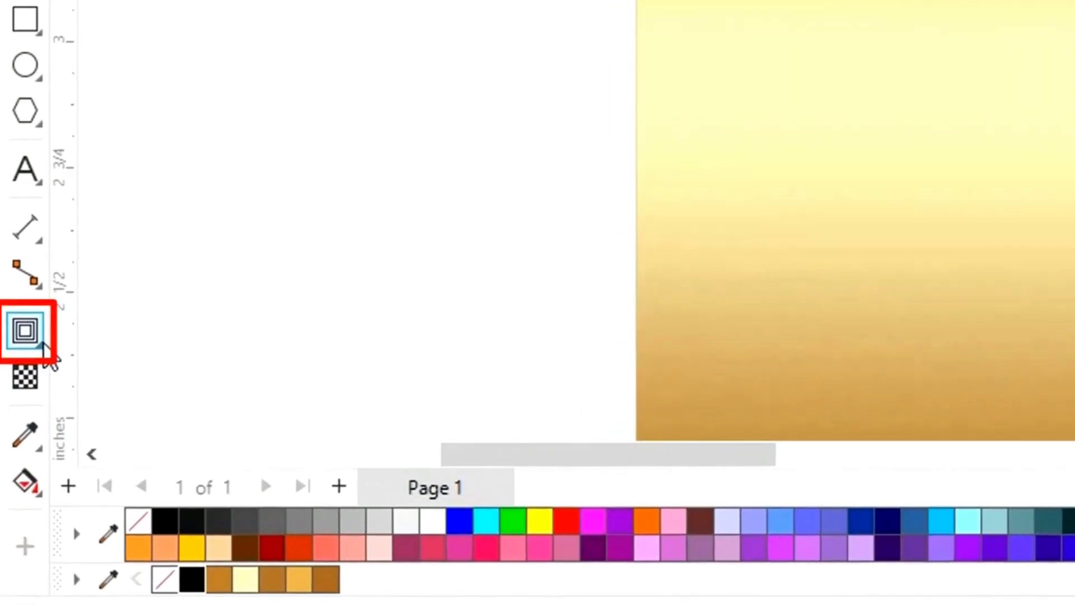
click(43, 347)
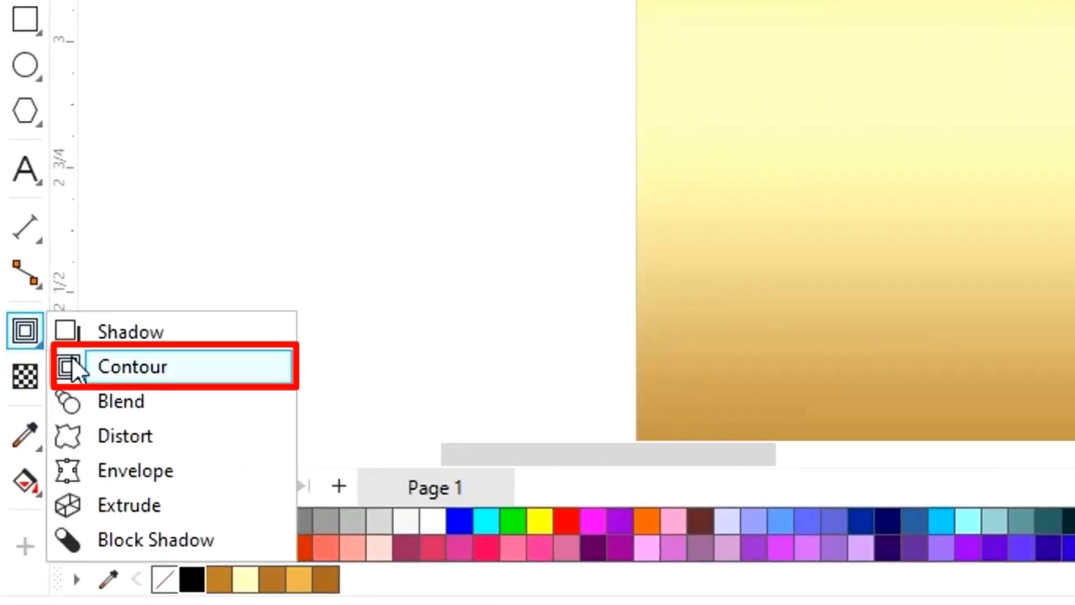
click(94, 376)
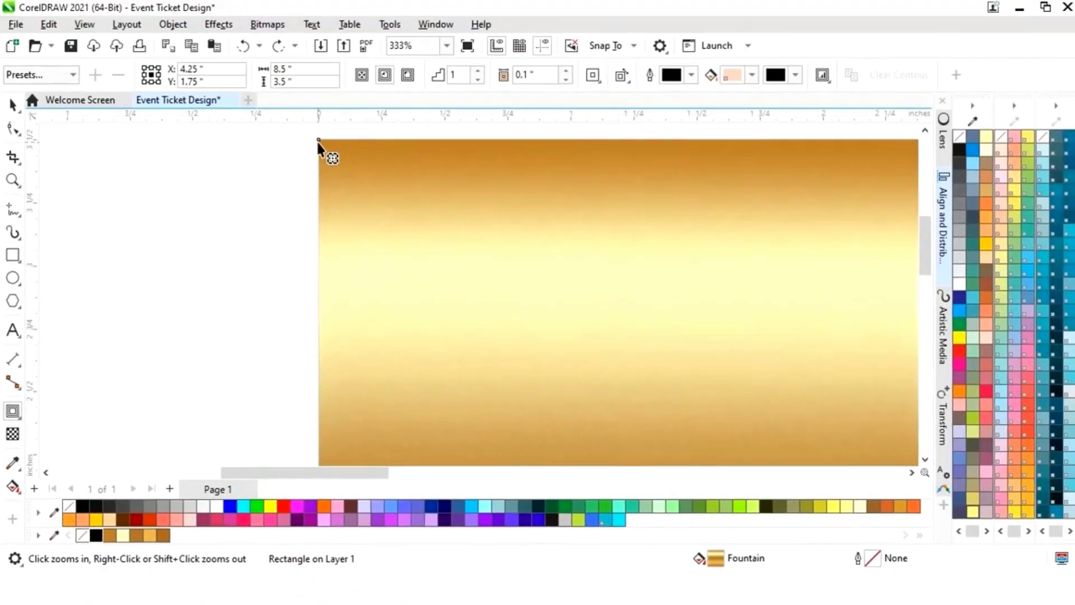
drag(323, 144, 330, 153)
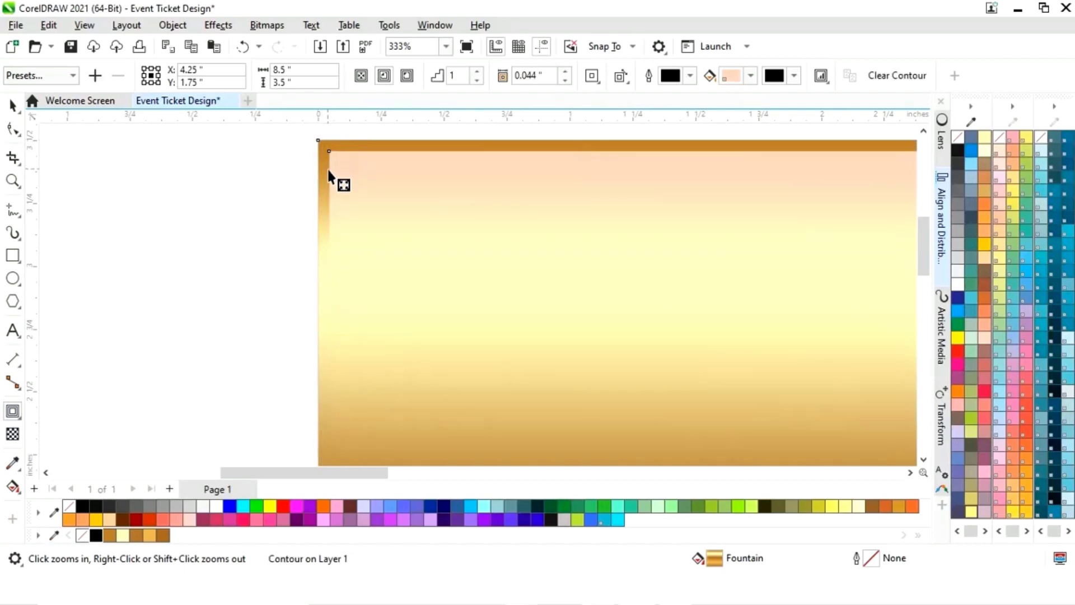
key(shift+F4)
- Break the contour apart and fill the inner rectangle with black
key(space)
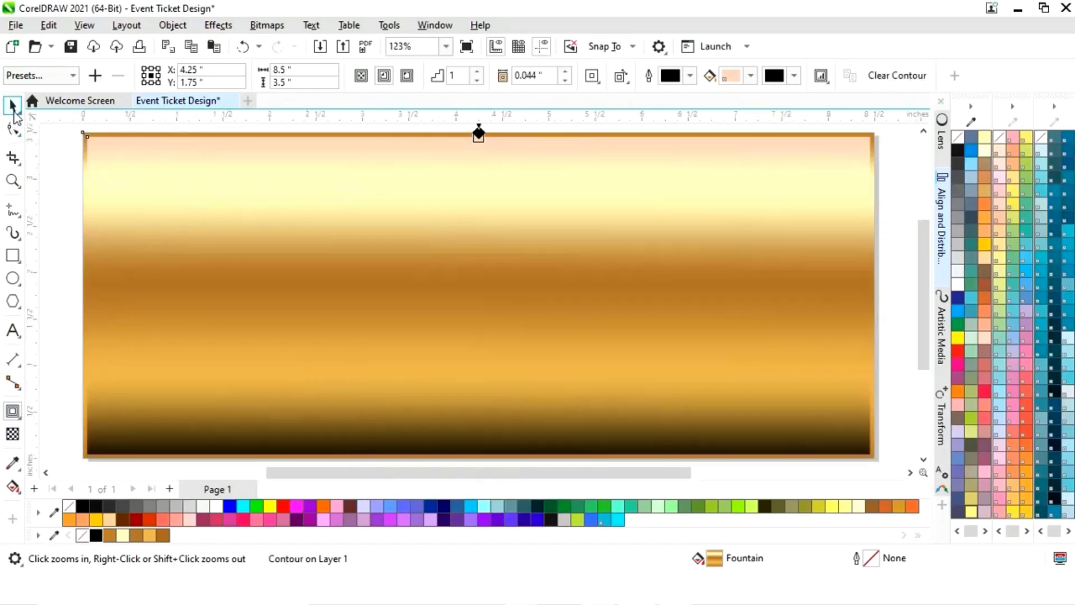
right_click(511, 298)
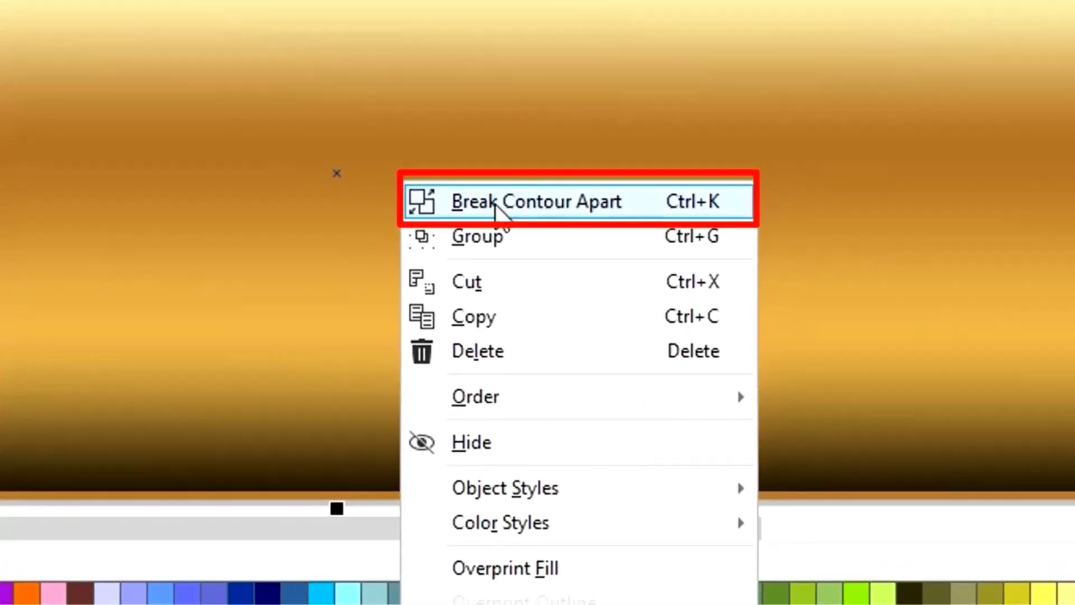
click(495, 203)
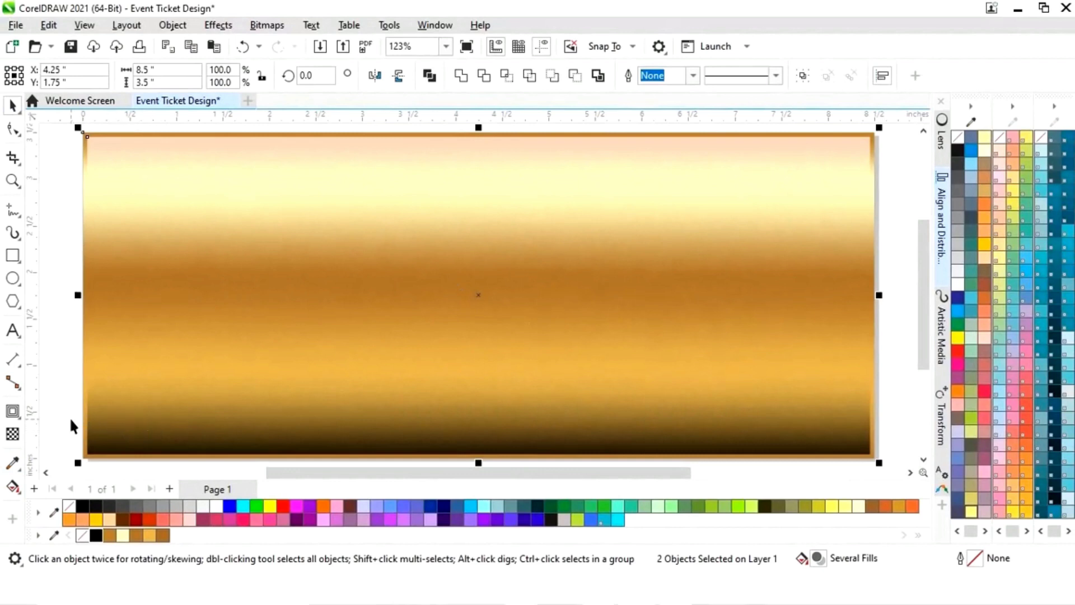
click(70, 417)
click(251, 419)
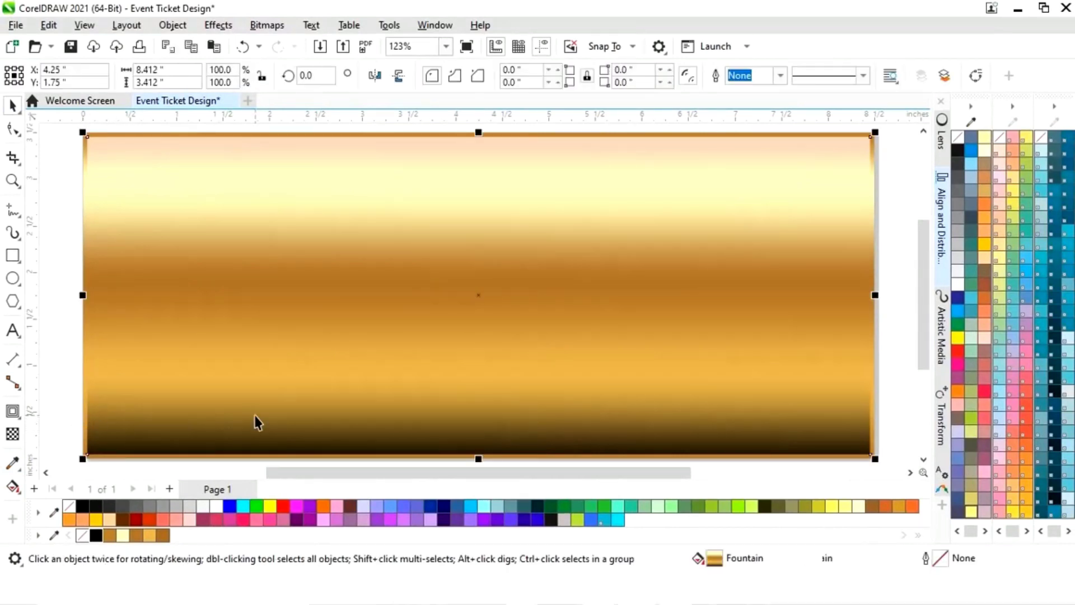
click(96, 536)
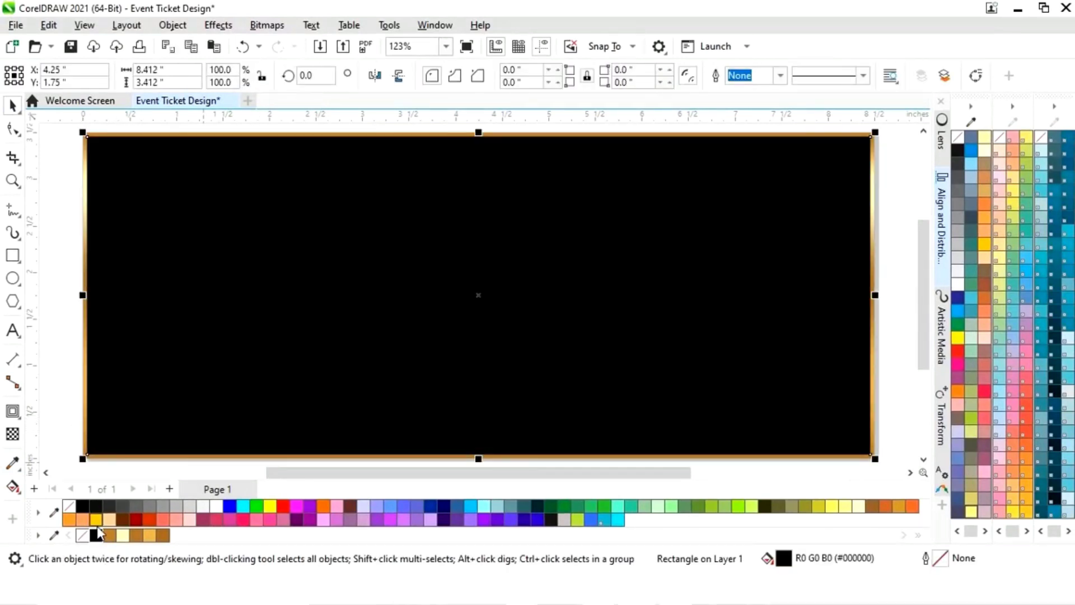
click(54, 251)
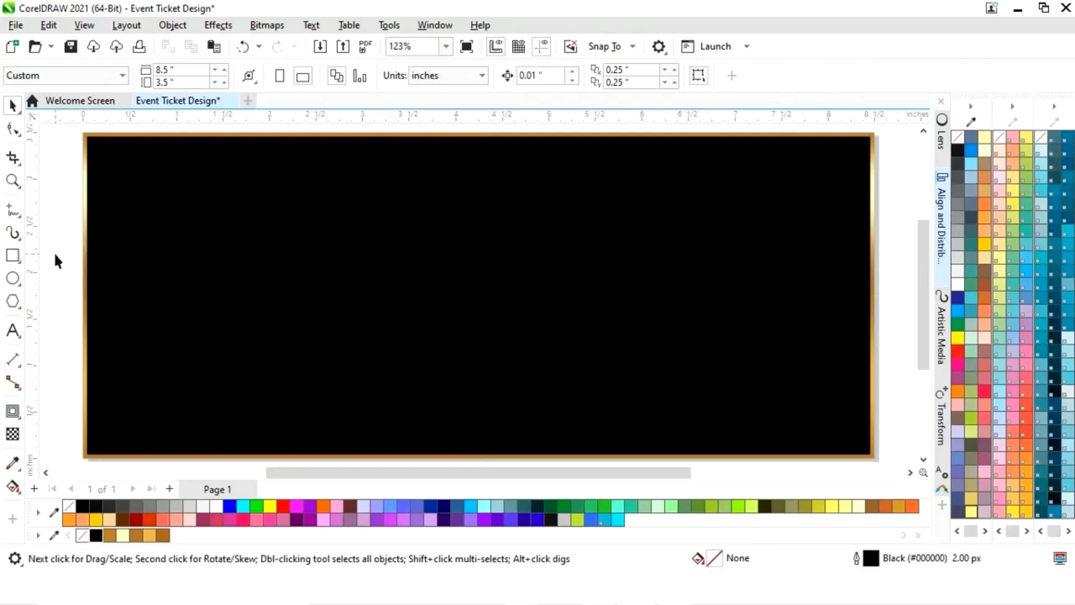
- Make a narrowed copy of the gold rectangle, about 1.927 inches wide, along the ticket's right edge
click(83, 310)
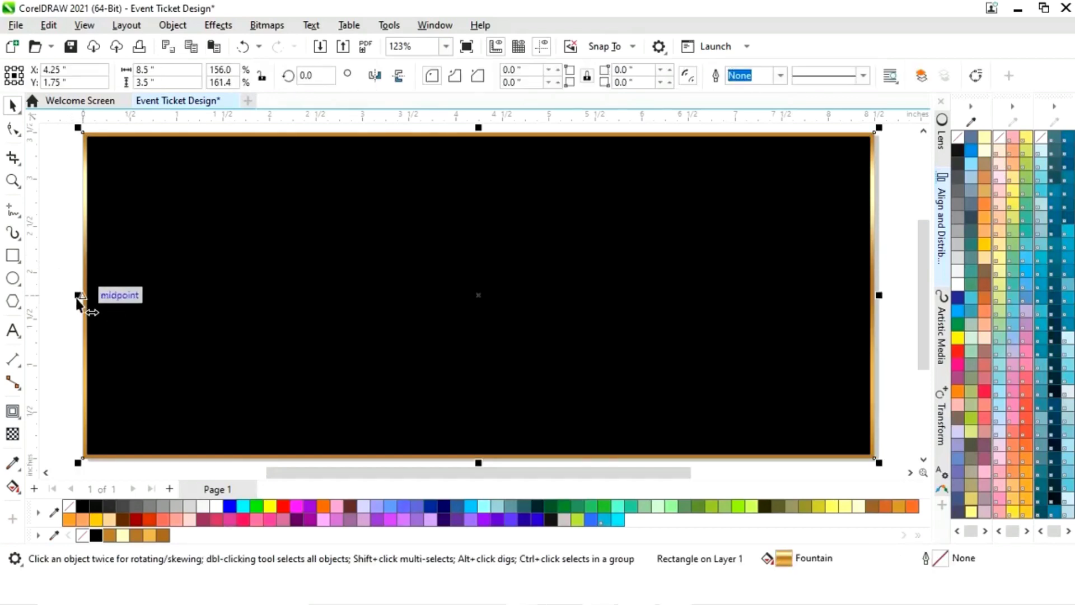
drag(84, 305, 688, 336)
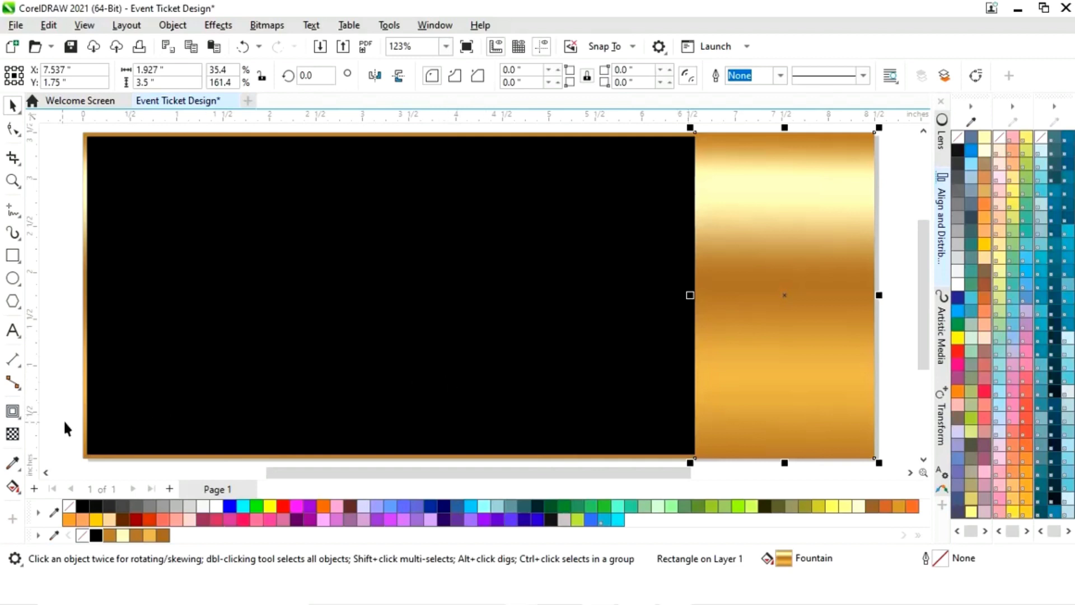
- Reverse the gold side panel's gradient and reposition its inner nodes, with the light orange one at 12% and the pale yellow one at 72%
click(13, 487)
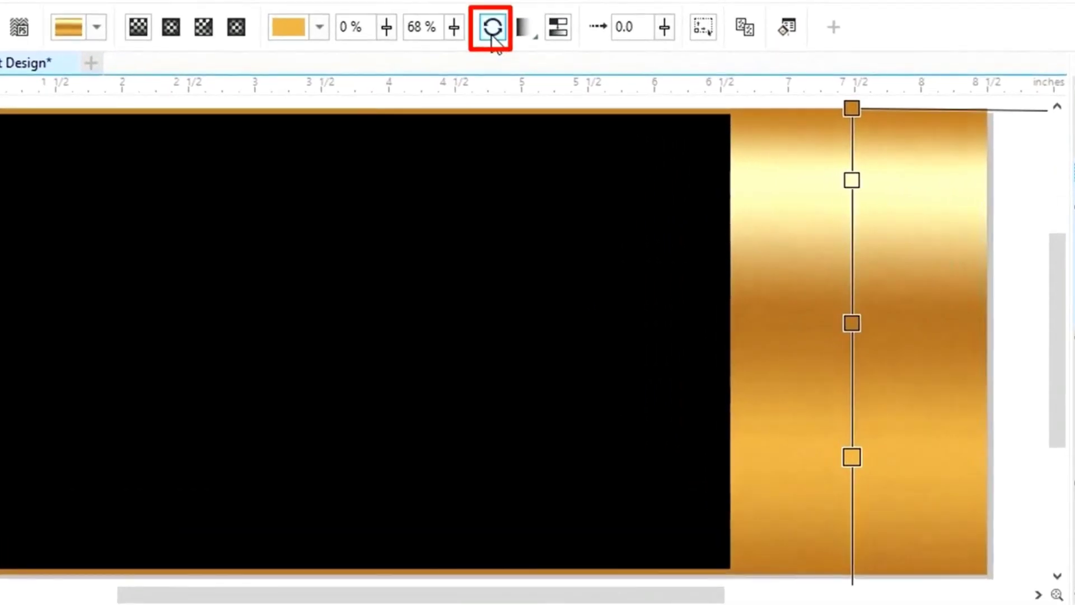
click(528, 77)
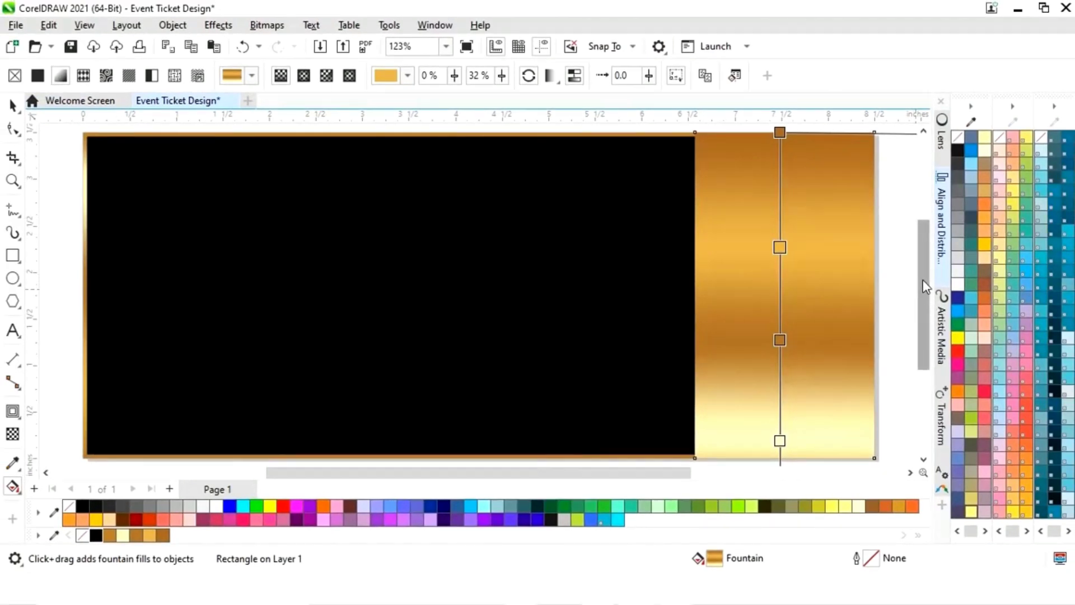
drag(925, 288, 924, 329)
drag(781, 397, 780, 364)
drag(924, 336, 906, 267)
drag(780, 196, 780, 187)
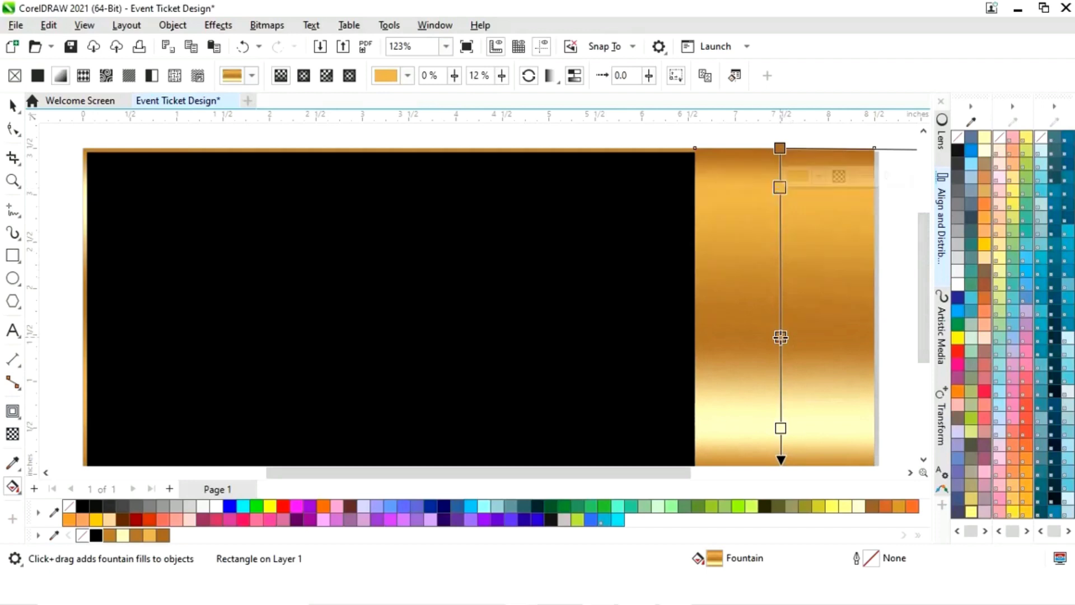
drag(780, 337, 780, 288)
drag(781, 428, 781, 399)
drag(780, 292, 780, 256)
drag(781, 399, 781, 383)
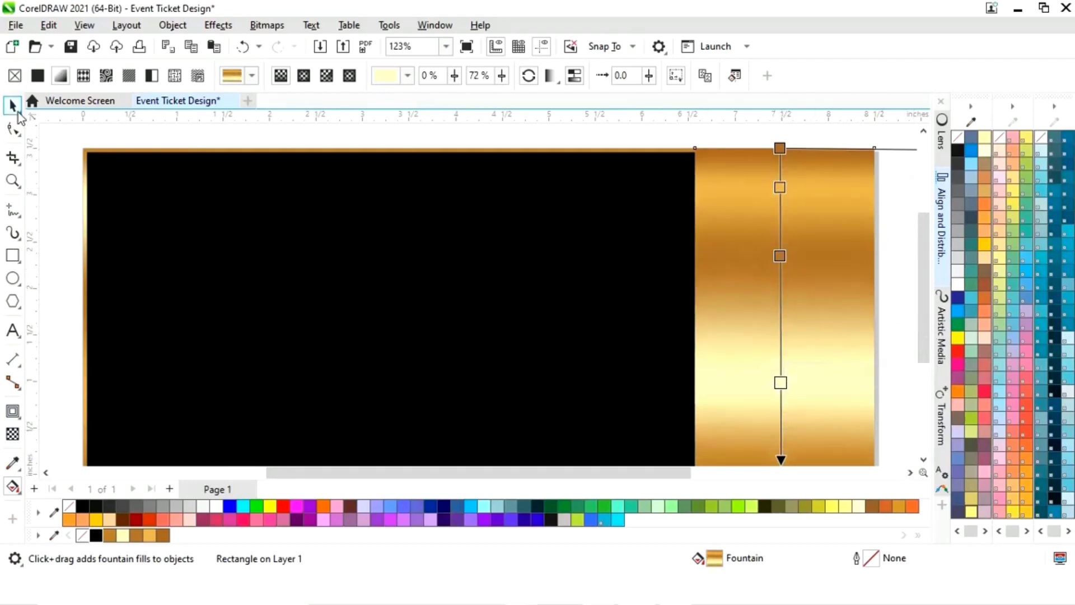
click(13, 106)
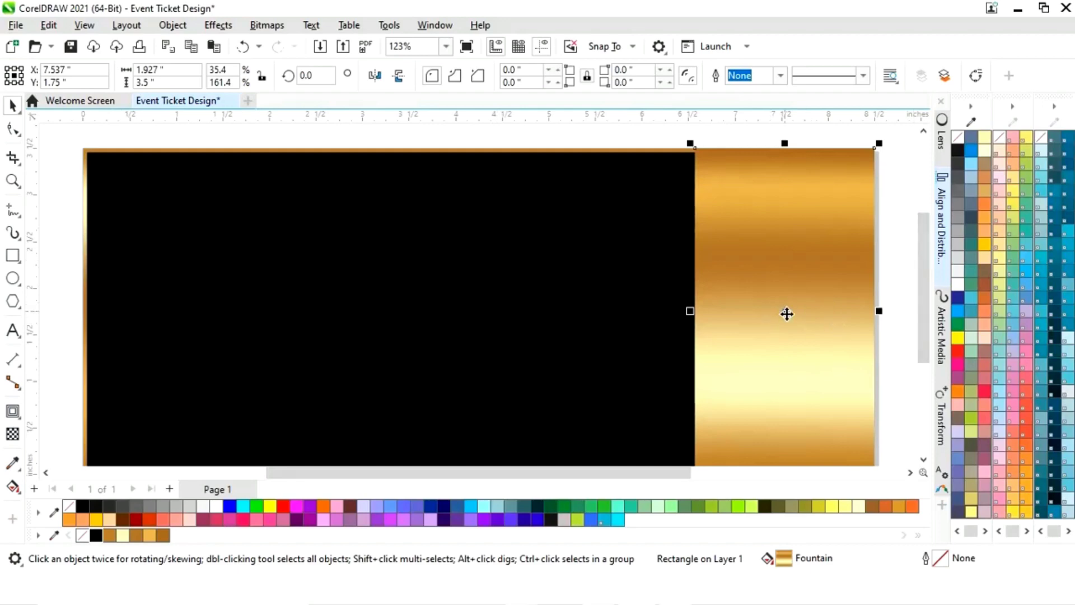
- Convert the gold side panel to curves and move its lower-left corner node outward to about 5.8 inches, slanting the left edge
right_click(786, 312)
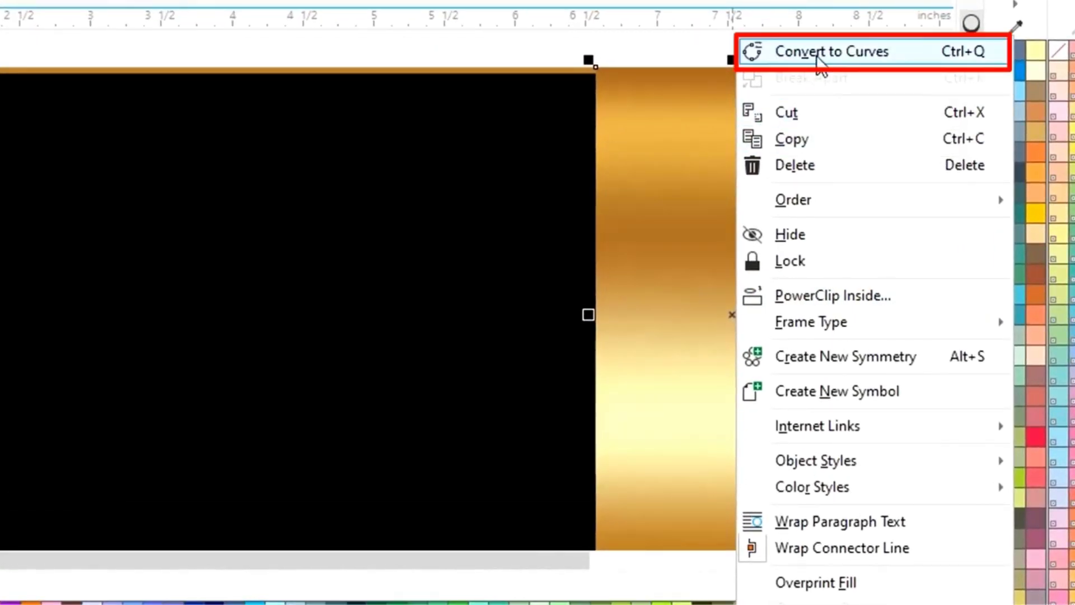
click(818, 53)
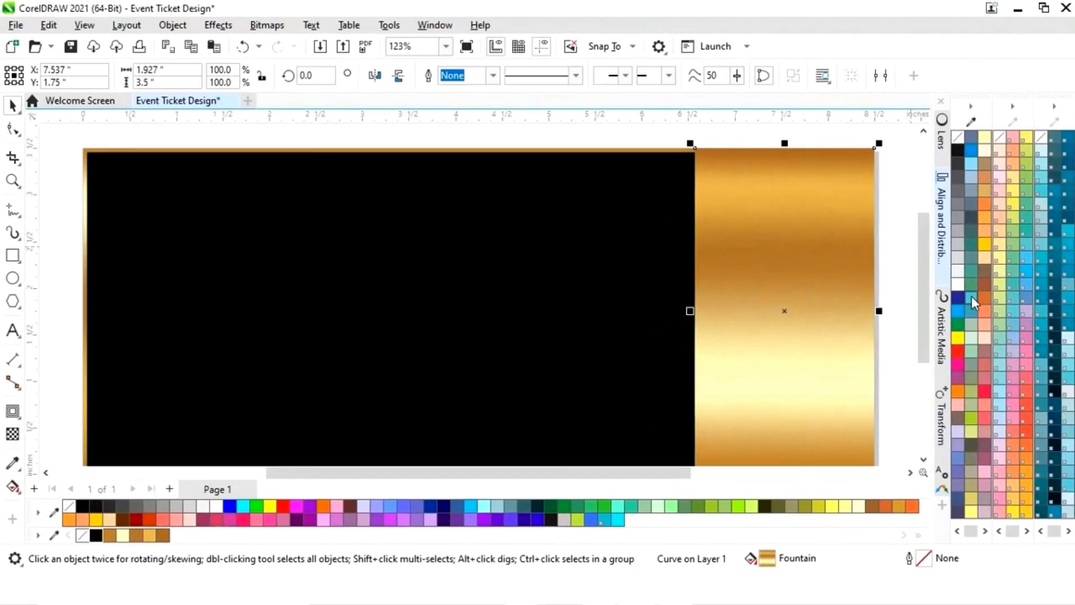
scroll(929, 308, down, 1)
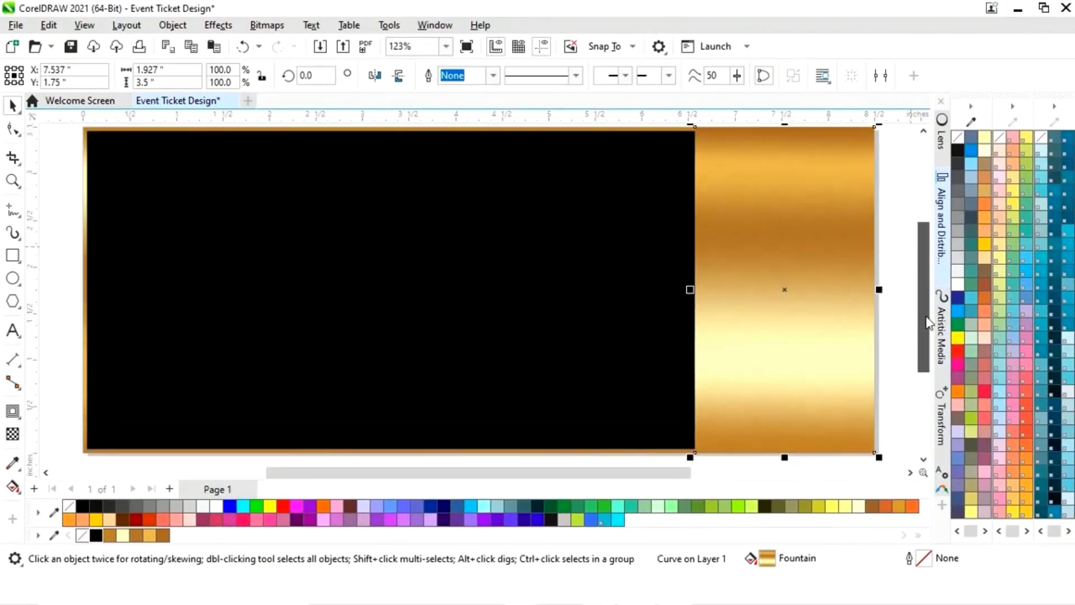
click(14, 130)
drag(693, 453, 624, 448)
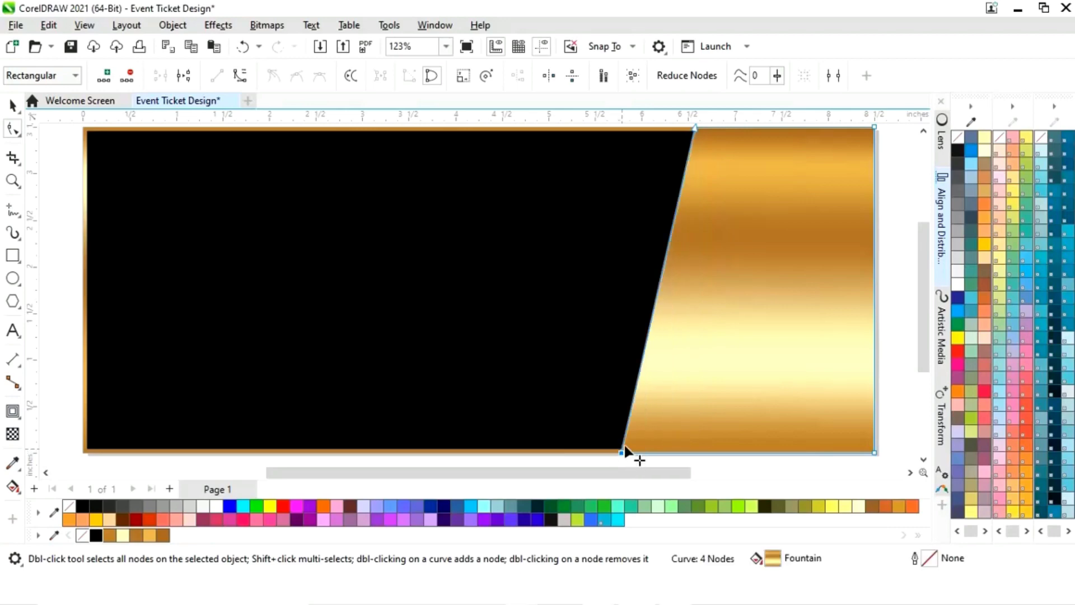
- Convert the panel's slanted edge to a curve and bend it into an S-shape
click(659, 288)
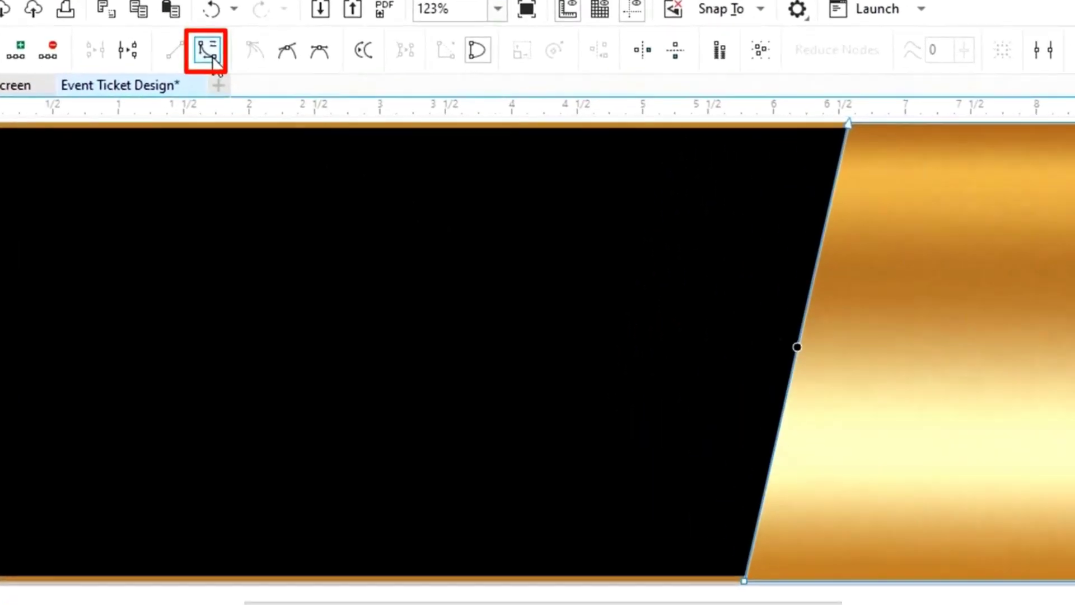
click(197, 47)
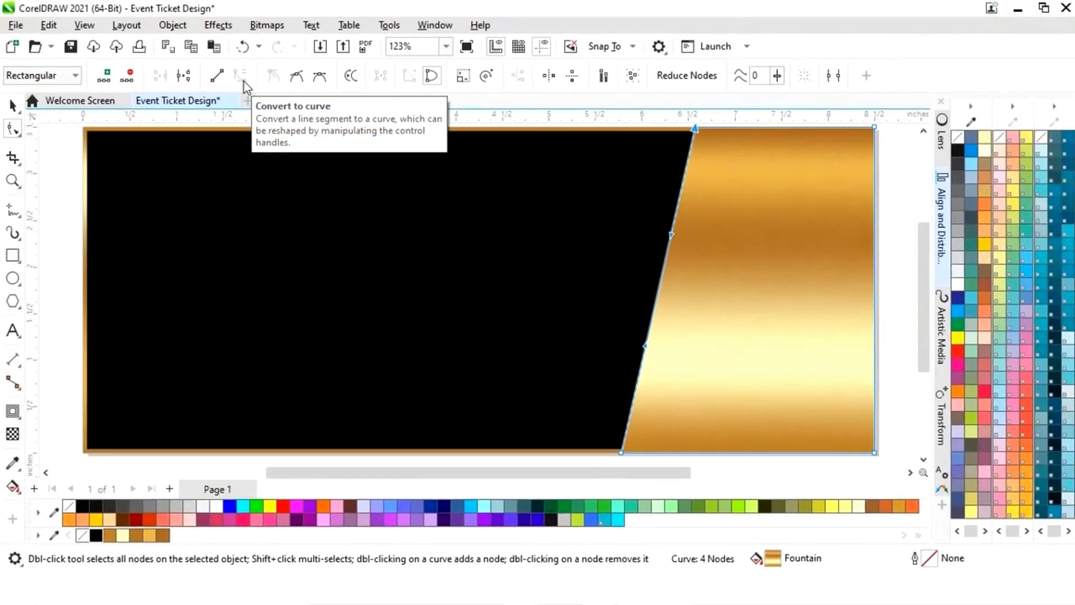
drag(670, 238, 636, 235)
drag(645, 346, 723, 367)
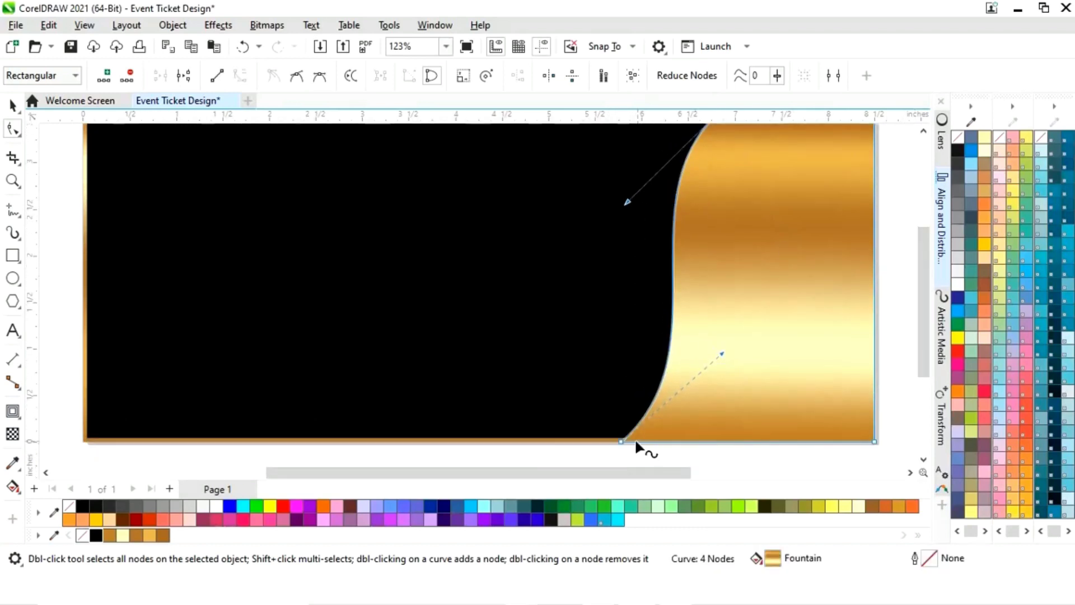
drag(629, 202, 623, 185)
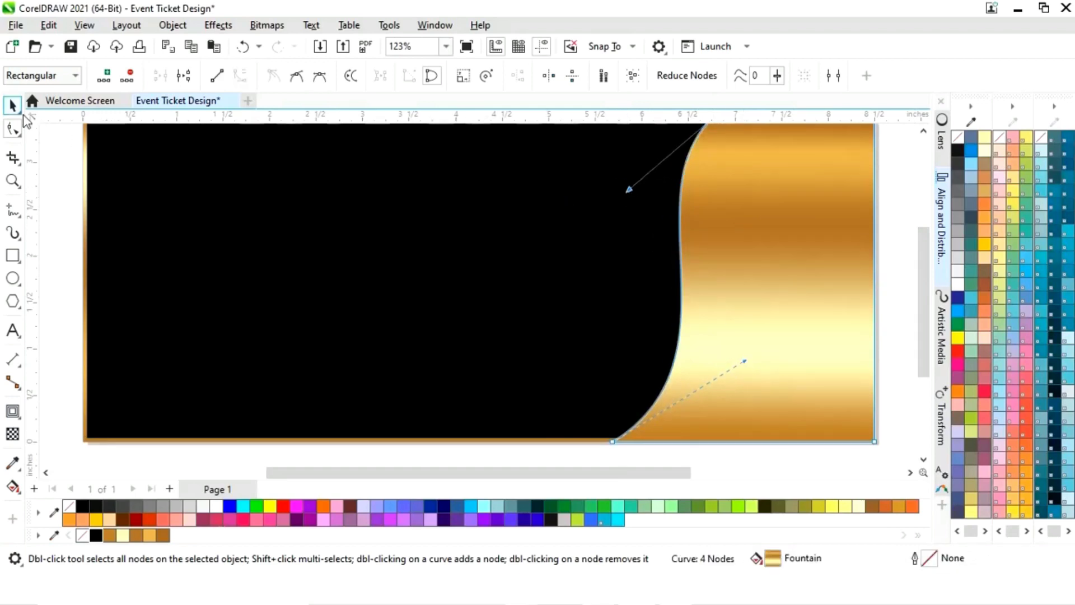
click(12, 105)
click(887, 326)
- Make a copy of the gold panel narrowed to about 2.722 inches from its left side and fill it with black
click(742, 312)
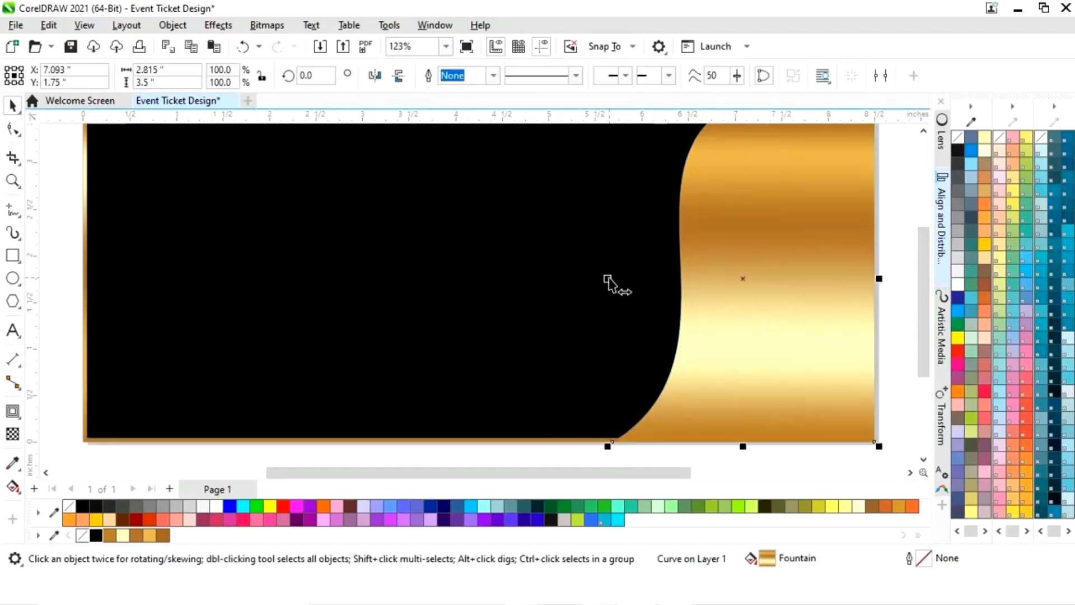
drag(609, 277, 617, 277)
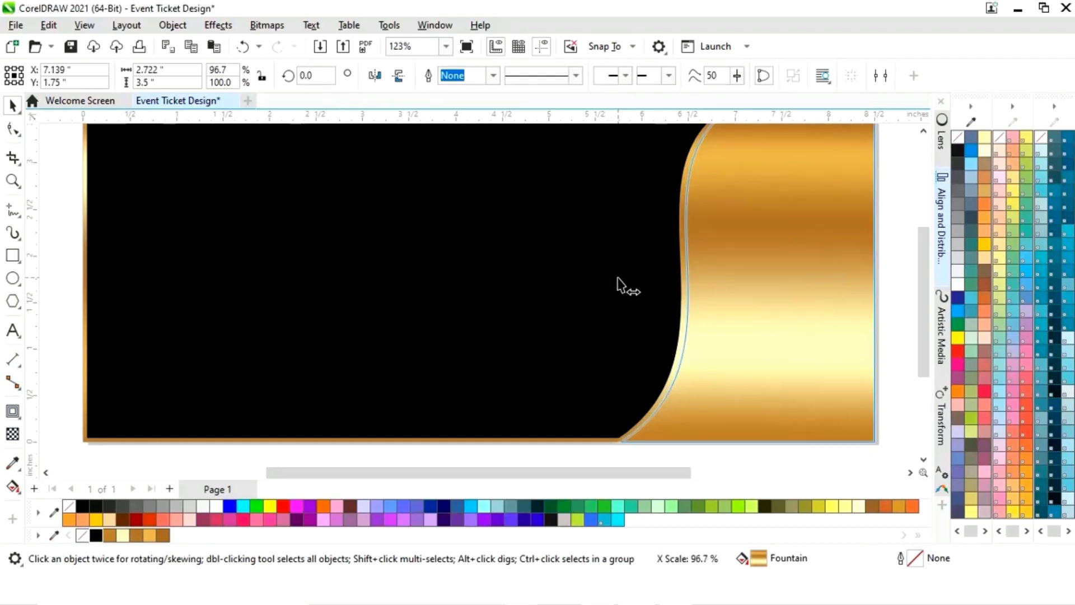
drag(617, 277, 617, 277)
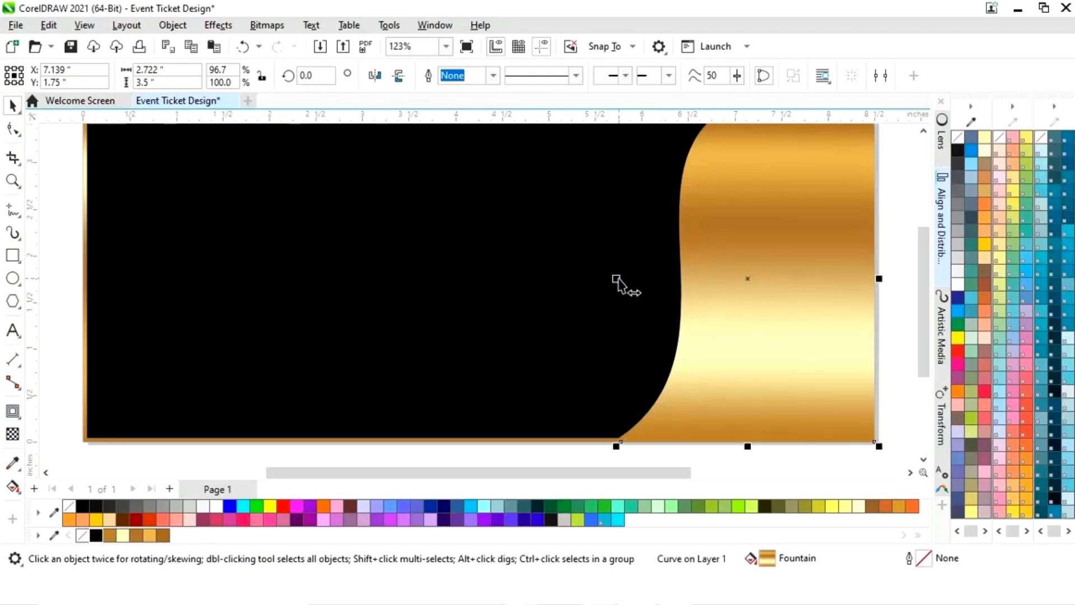
click(96, 535)
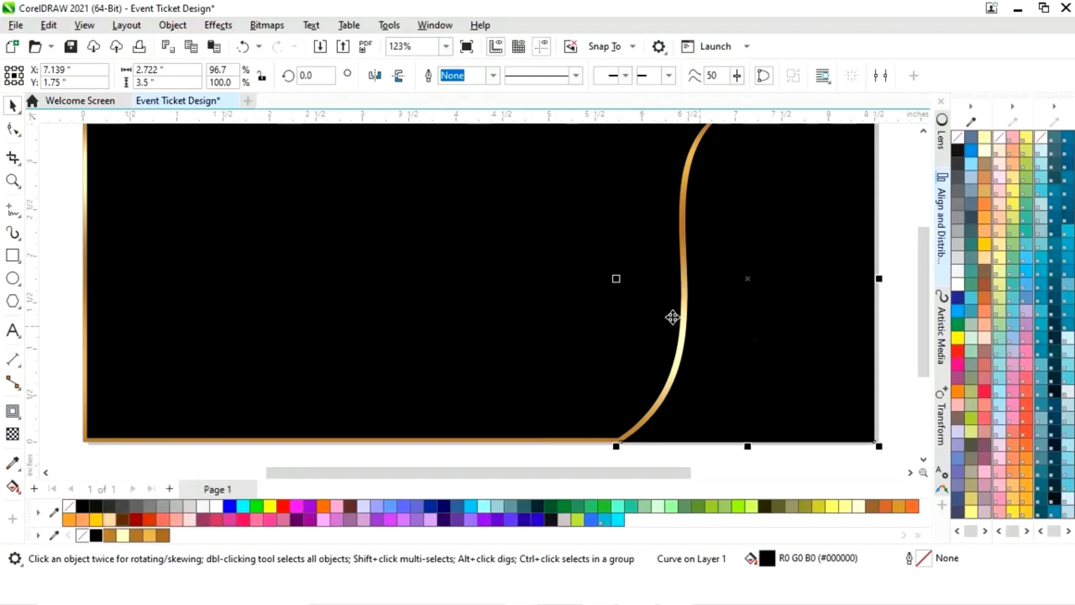
- Make another copy of the gold curved panel, narrowed to about 2.341 inches, leaving a black band beside the thin gold strip
click(898, 381)
click(673, 382)
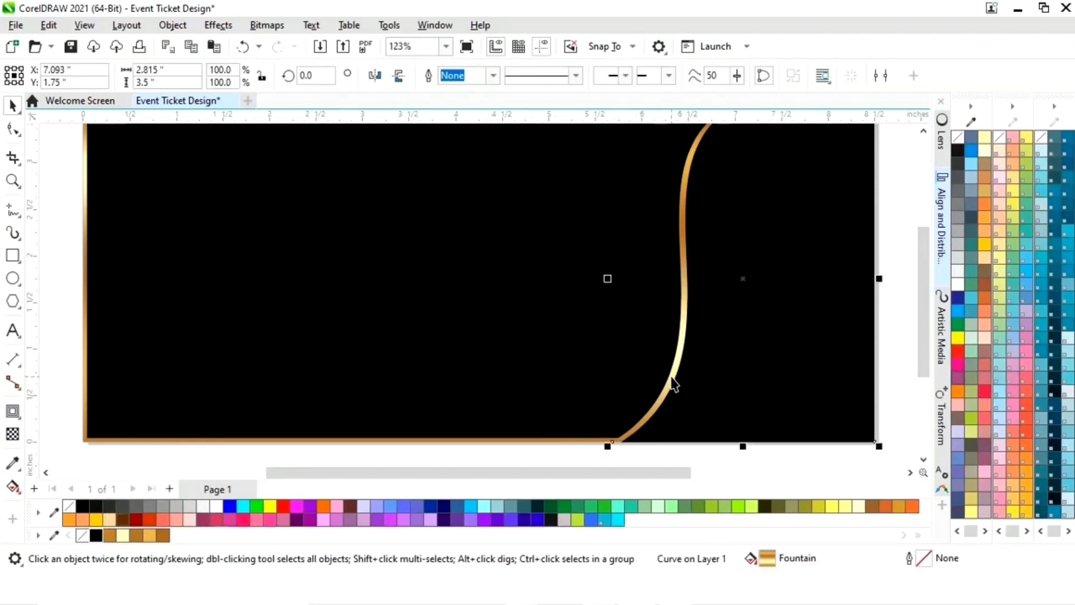
drag(619, 282, 650, 291)
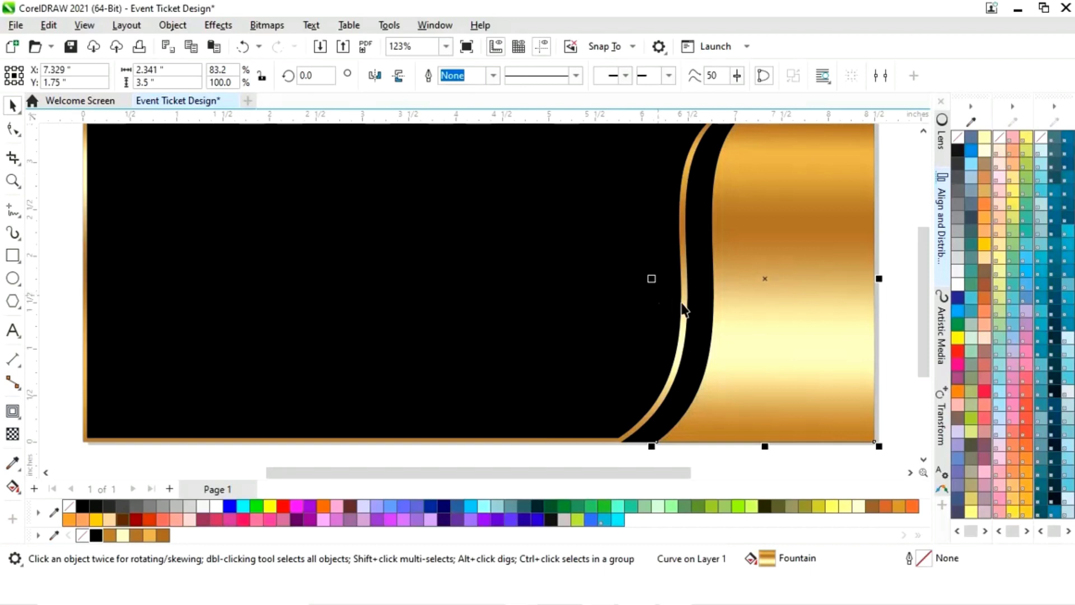
click(895, 442)
key(shift+F4)
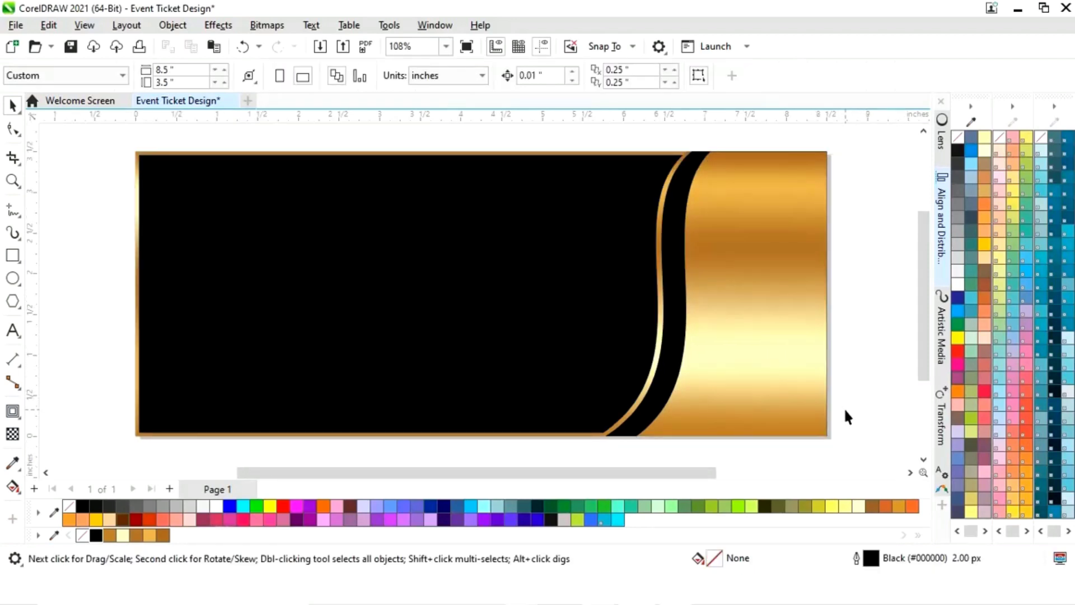
- Reverse the gradient of the curved shape that forms the thin gold strip
click(653, 375)
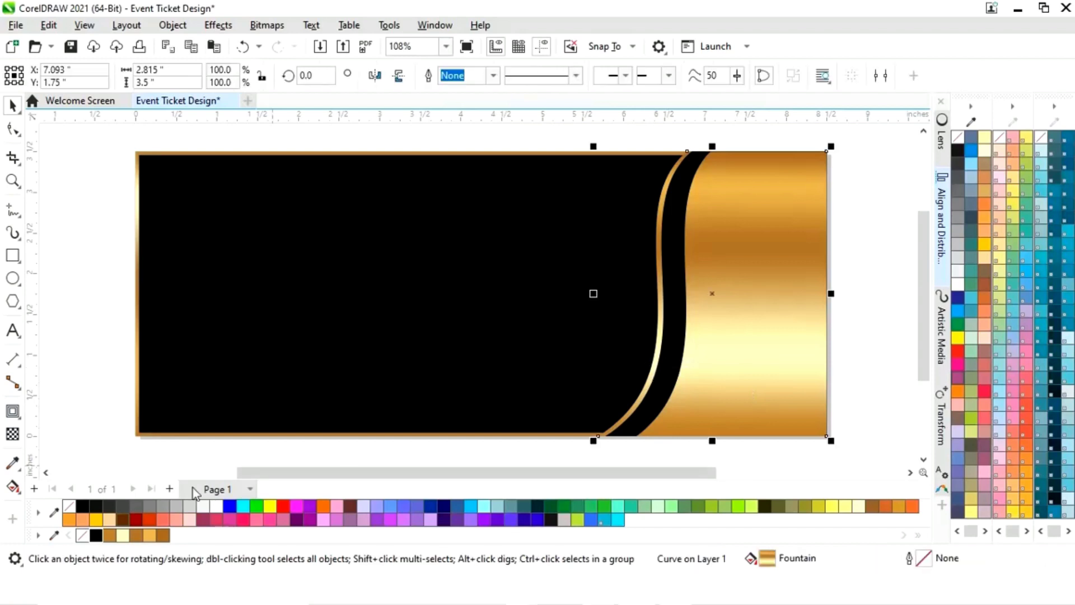
click(16, 488)
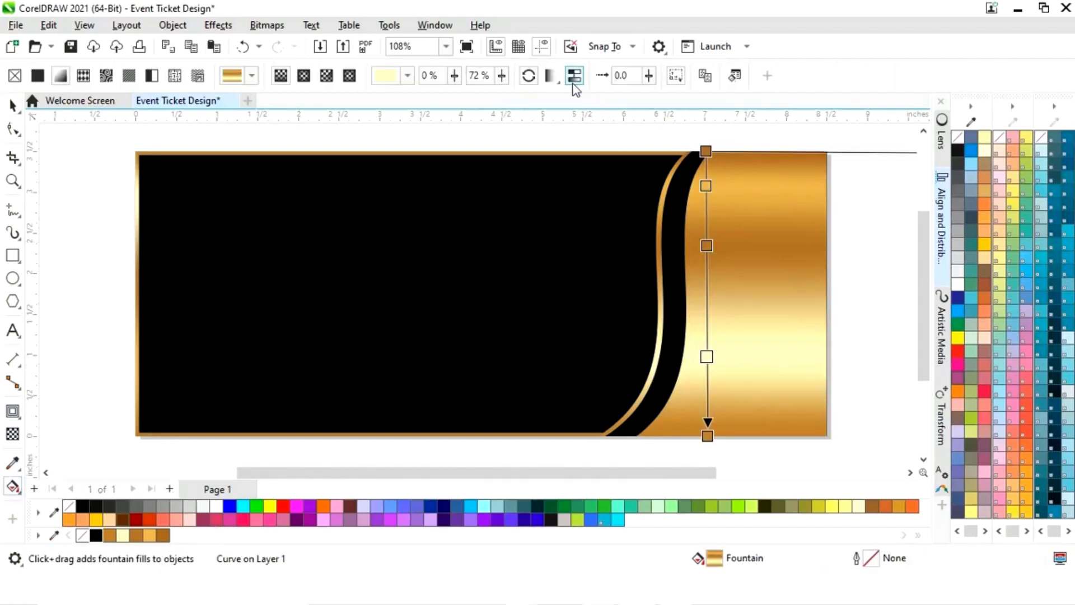
click(528, 75)
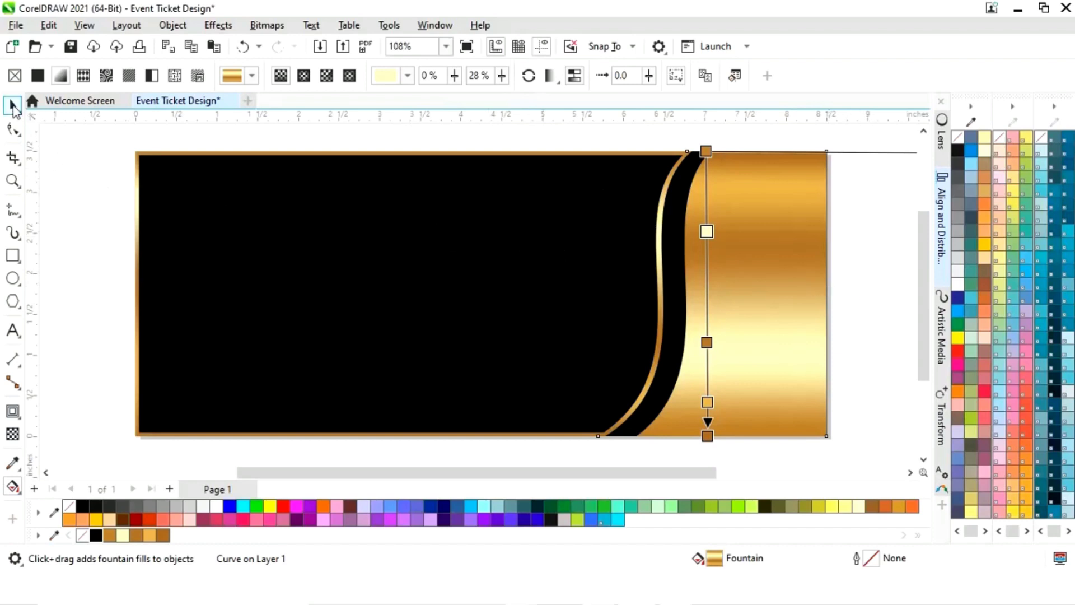
click(12, 104)
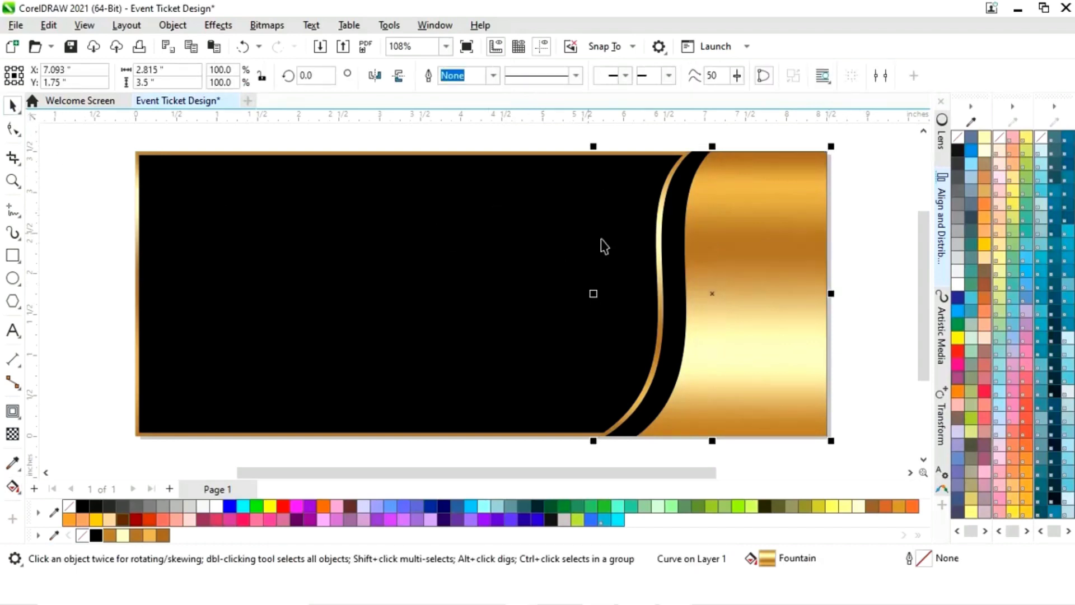
click(854, 328)
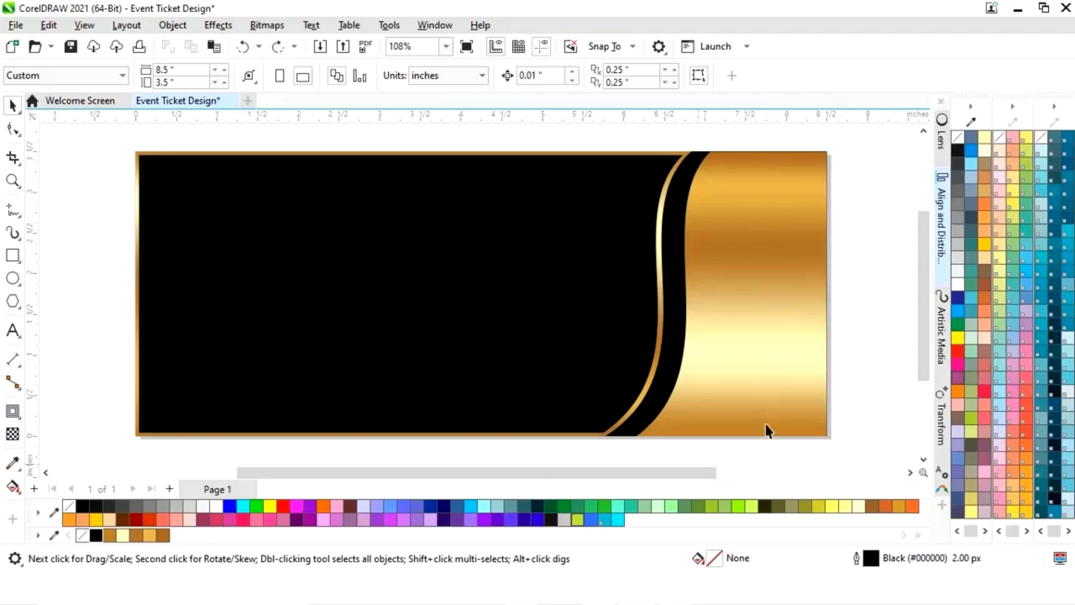
- Switch to File Explorer and bring Golden Mask.png from the Images folder into the ticket document
key(alt+Tab)
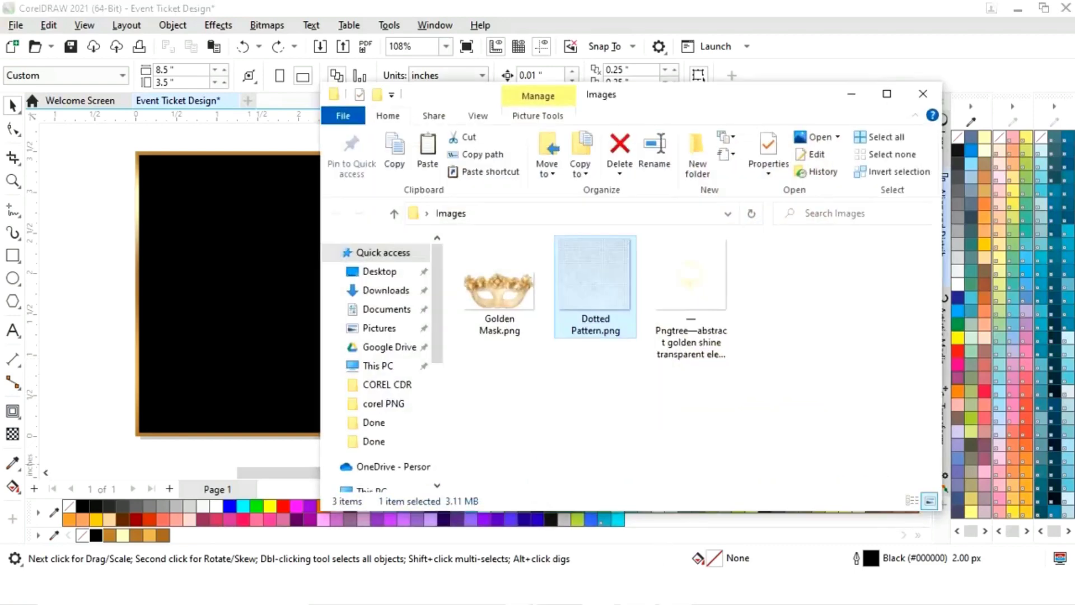
drag(510, 316, 92, 306)
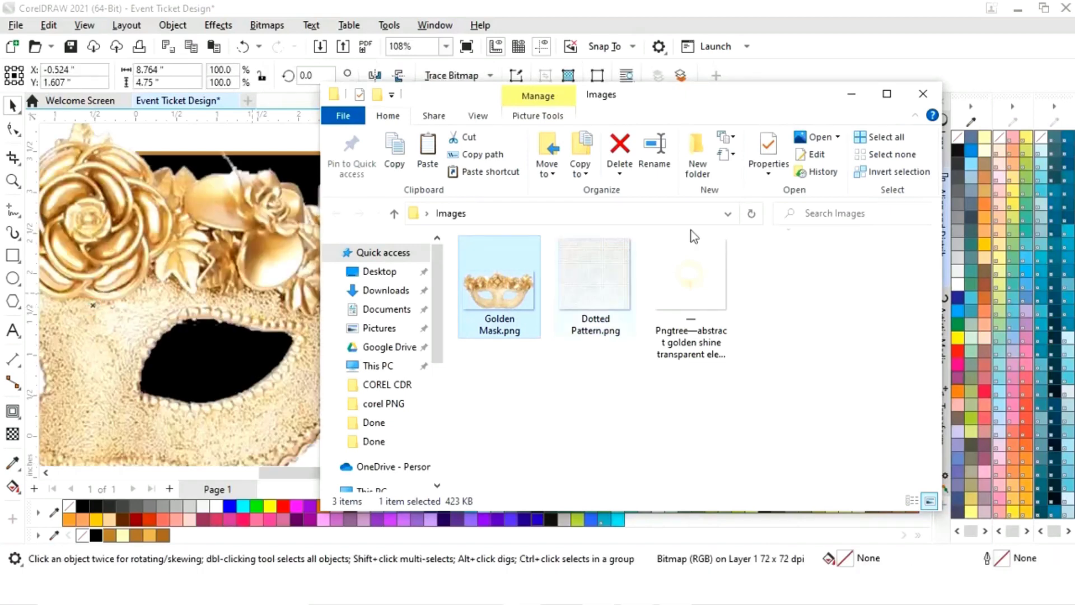
click(850, 94)
scroll(616, 311, down, 1)
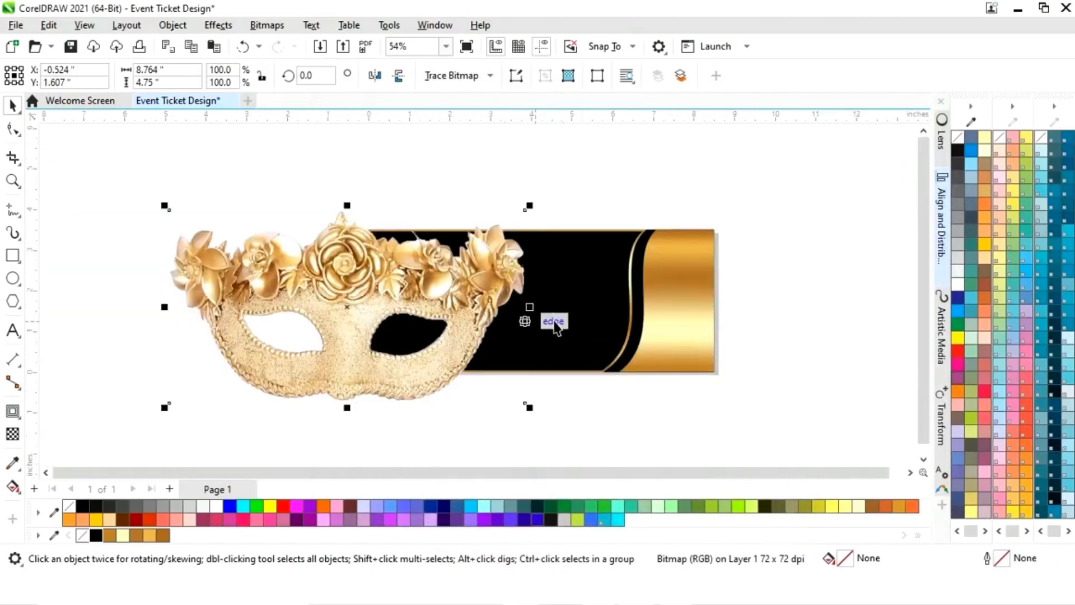
- Scale the golden mask down and place it in the upper middle of the ticket's black area
drag(533, 205, 434, 259)
drag(385, 304, 504, 288)
drag(582, 235, 557, 248)
drag(498, 292, 499, 292)
key(z)
drag(343, 211, 742, 396)
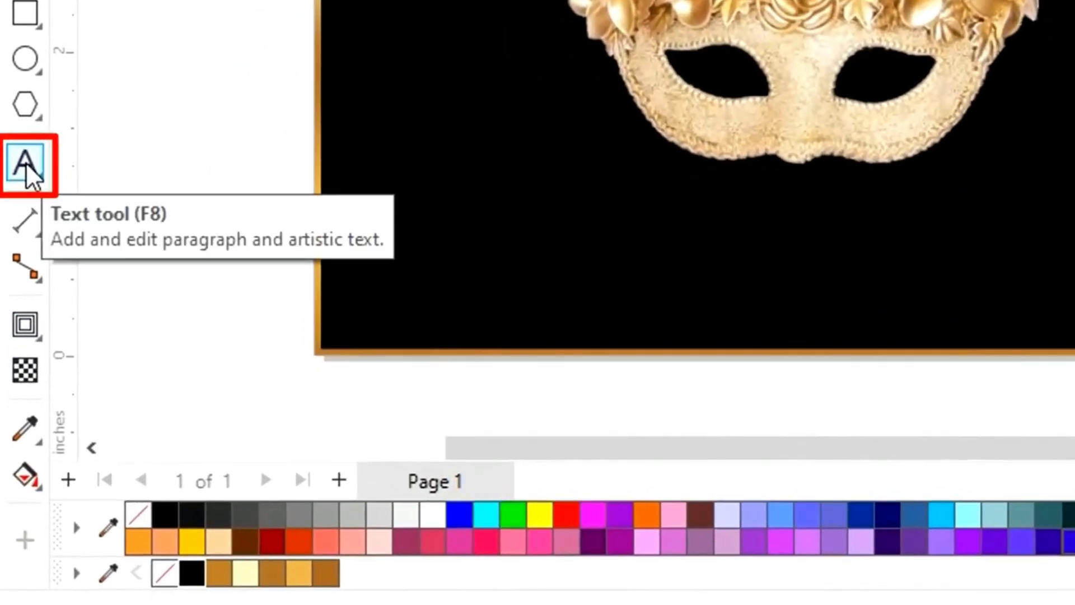
- Add the text "The" in the Chianti ItSwash BT font and place it outside the ticket's upper right edge
click(13, 331)
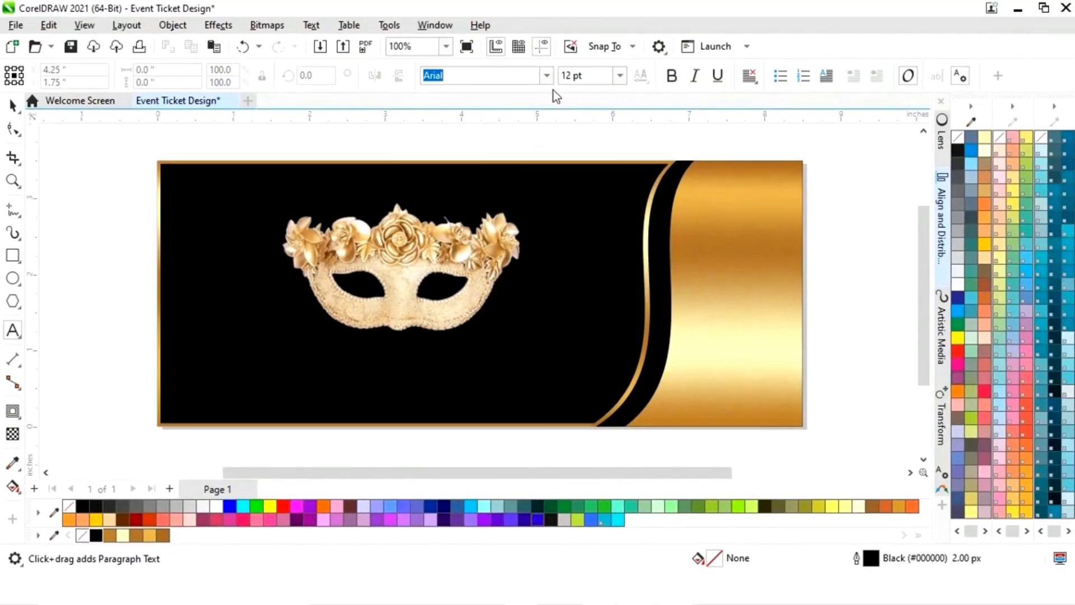
click(547, 75)
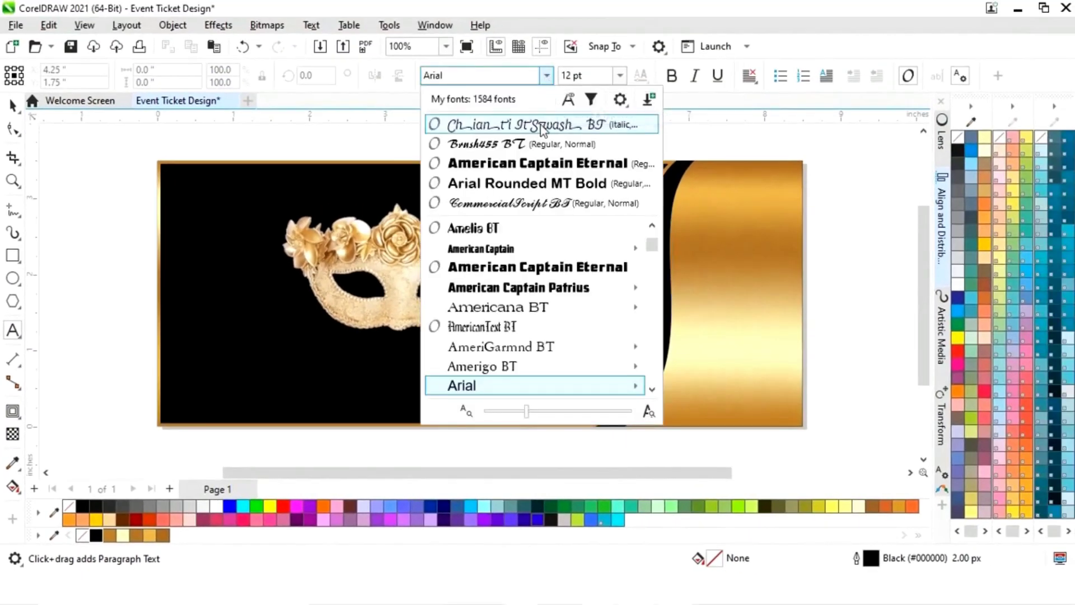
click(542, 128)
click(834, 323)
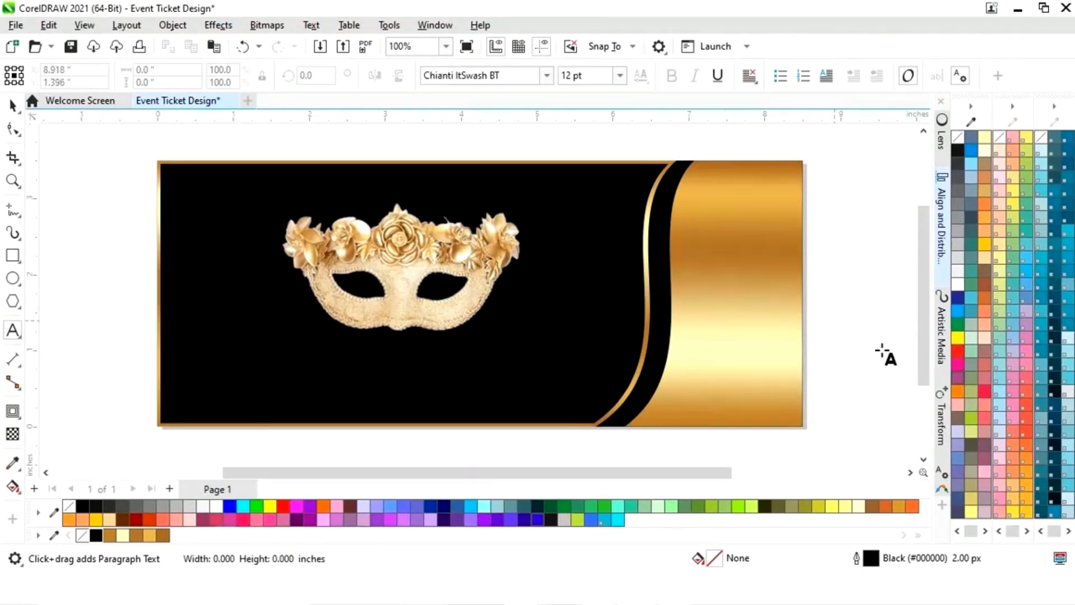
text(Th)
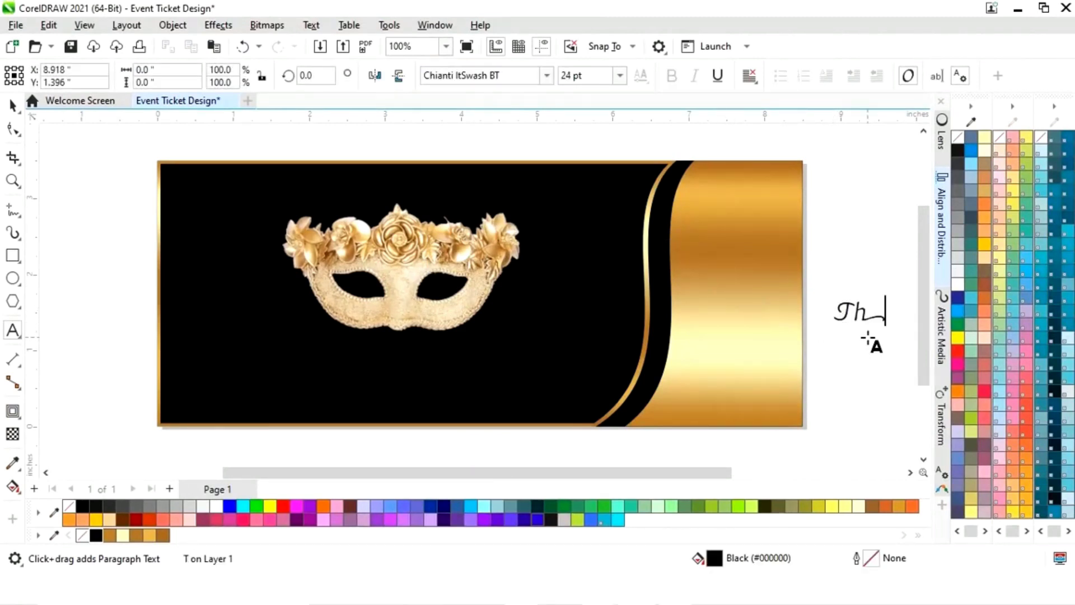
text(e)
key(ctrl+space)
drag(866, 317, 862, 241)
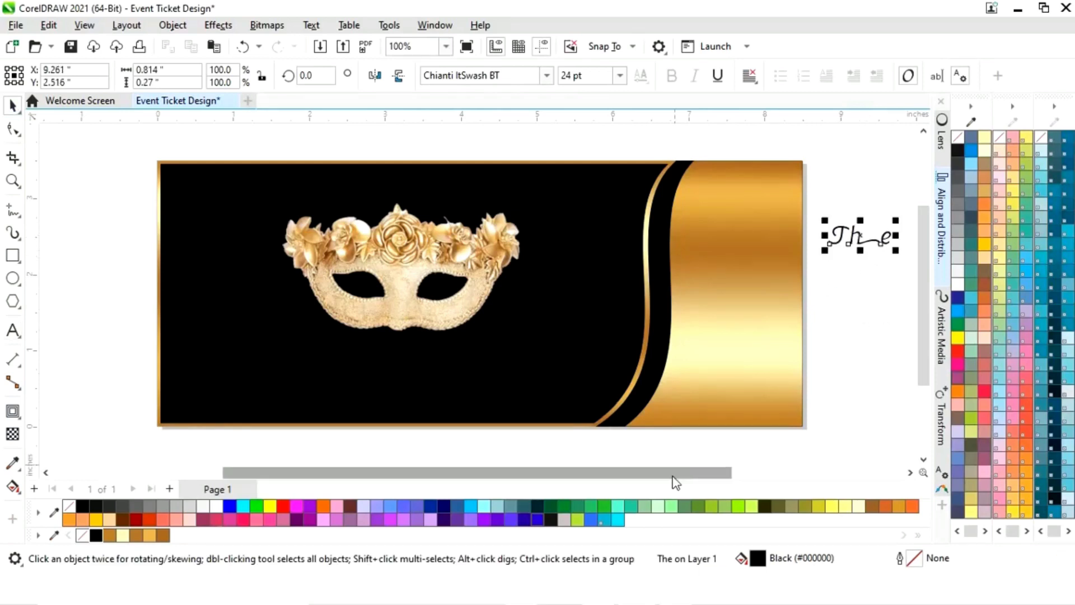
- Add the text "MASQUERADE BALL" in the Chianti ItSwash BT font below the word "The" outside the ticket
scroll(674, 483, right, 5)
click(12, 330)
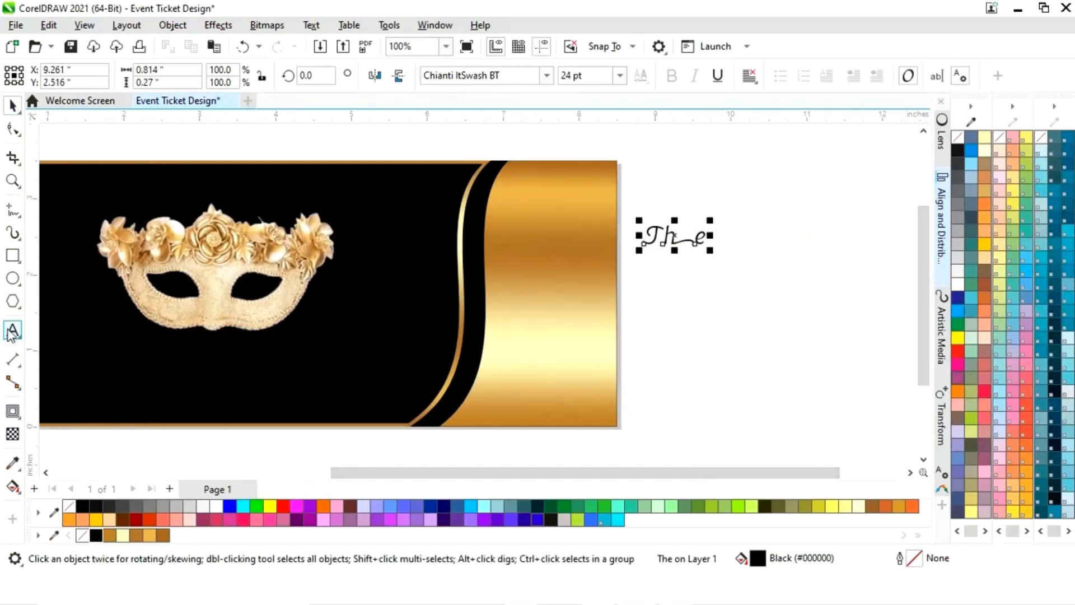
click(641, 286)
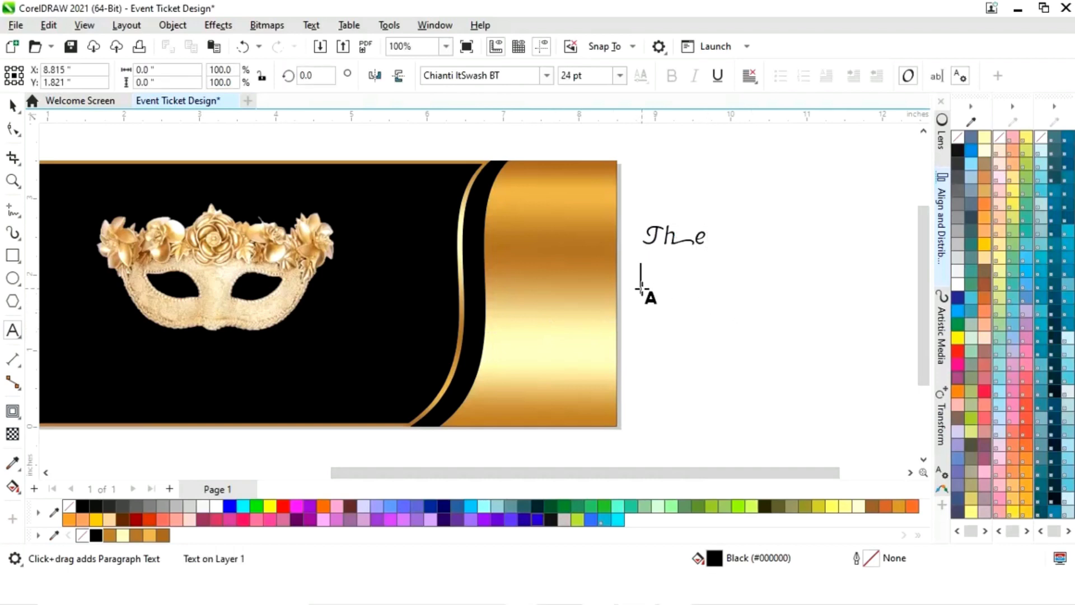
text(MAS)
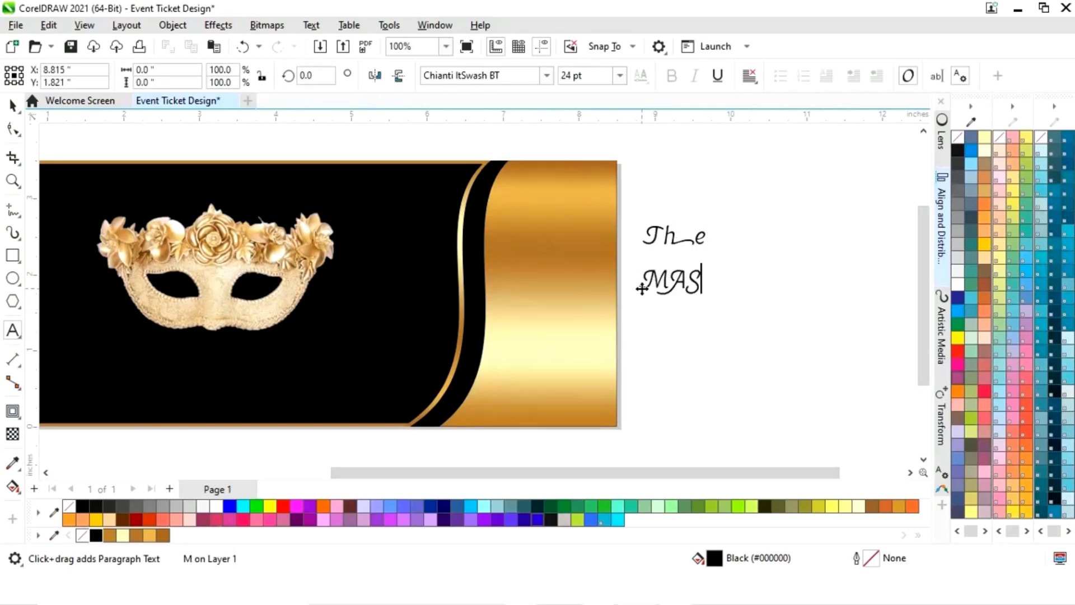
text(QUERADE BALL)
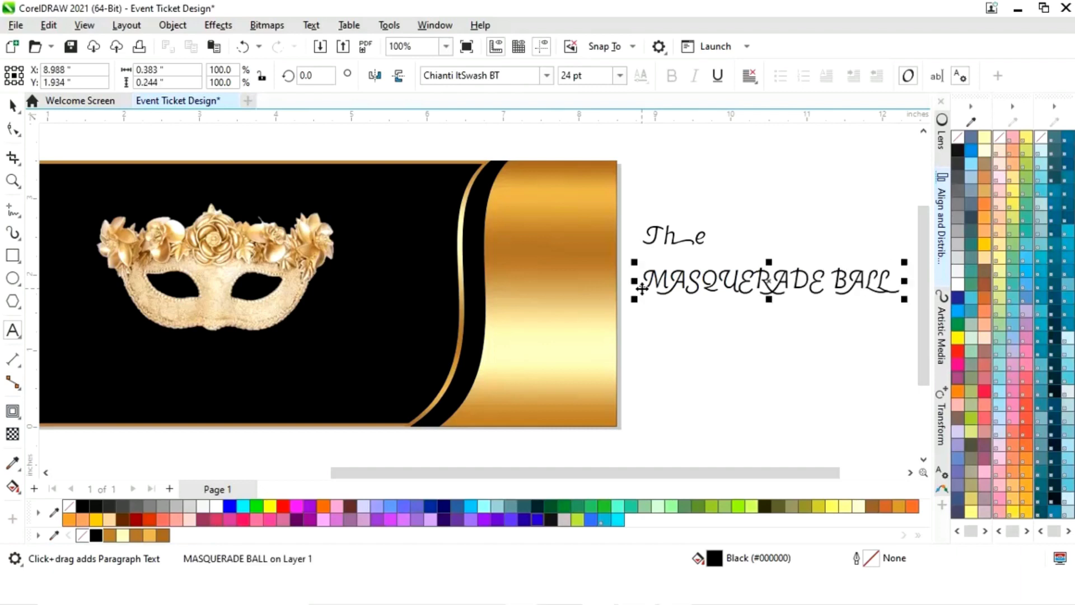
key(ctrl+space)
click(771, 328)
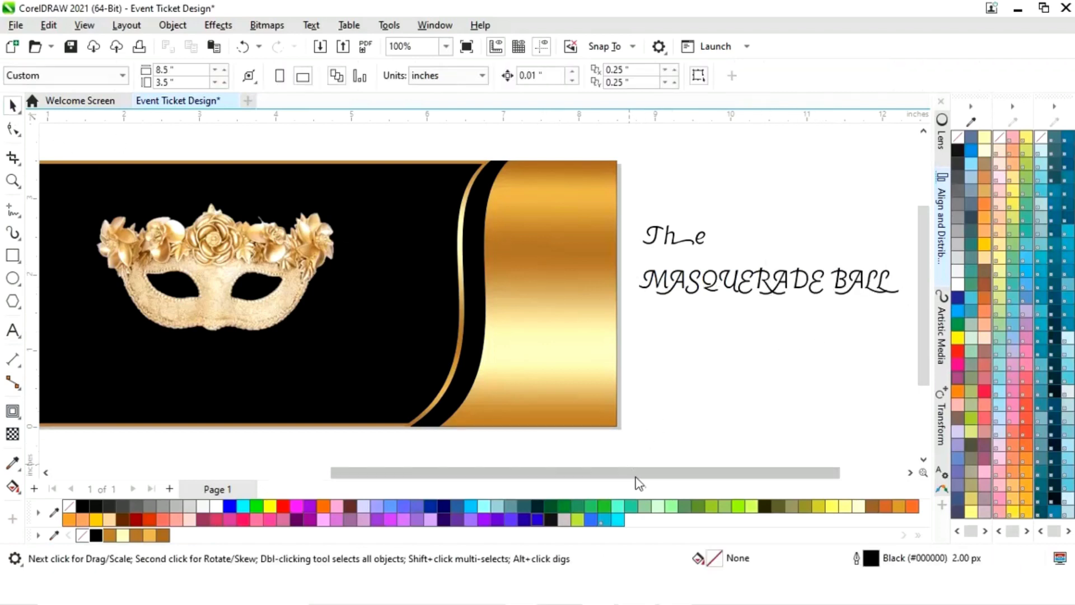
- Copy only the fill of the curved gold side section onto the text "The"
drag(640, 477, 608, 481)
click(731, 240)
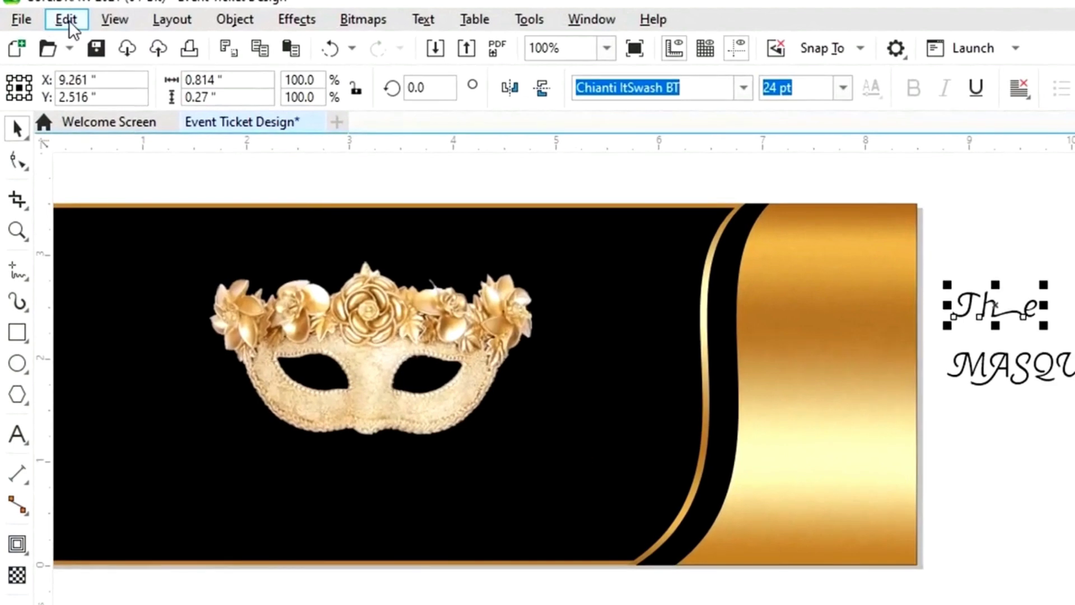
click(69, 20)
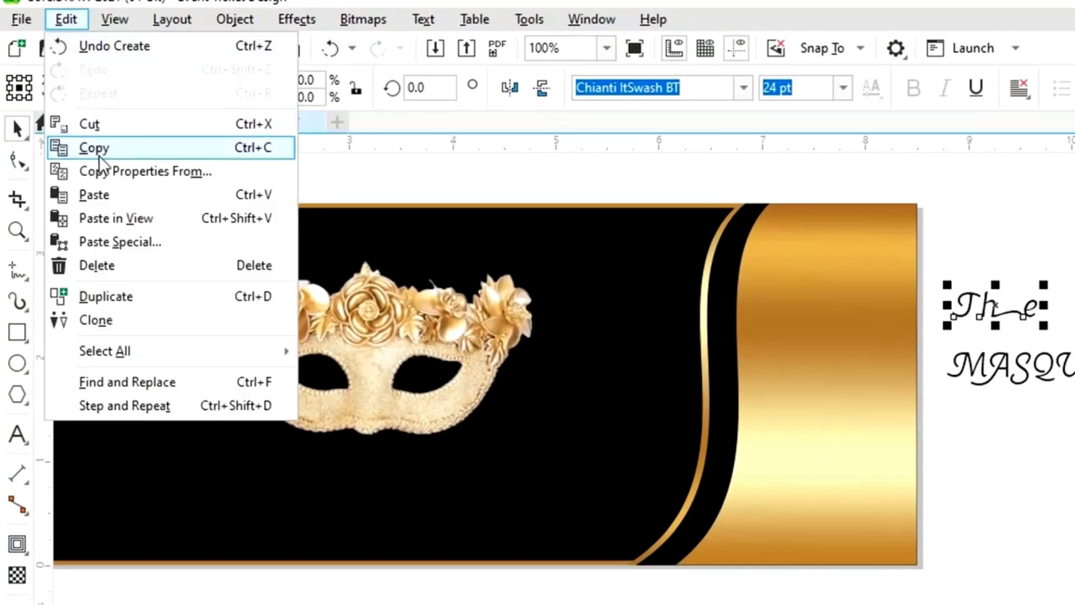
click(107, 176)
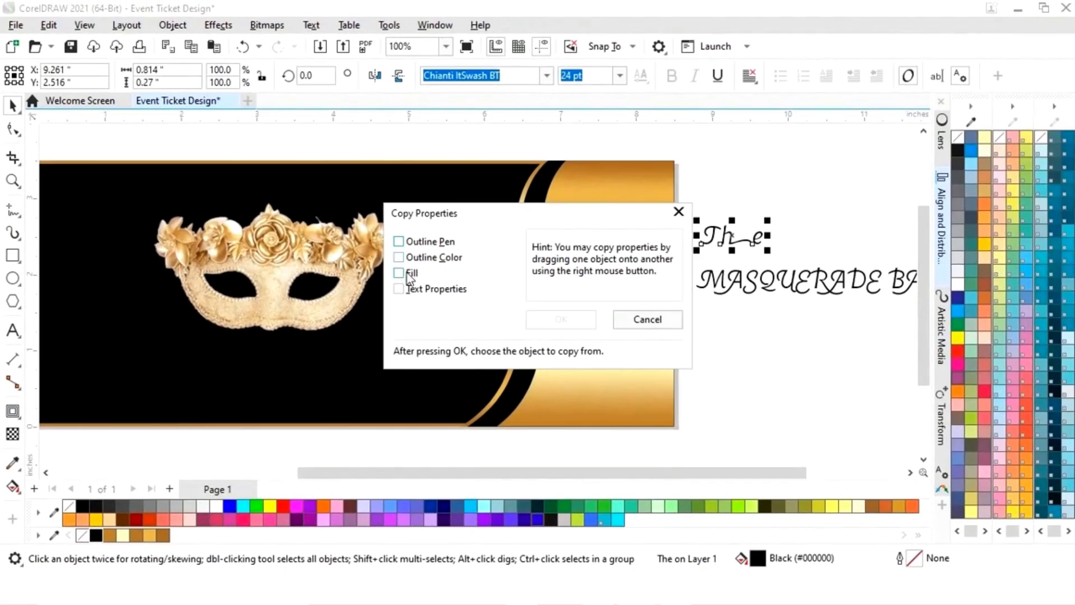
click(399, 273)
click(557, 320)
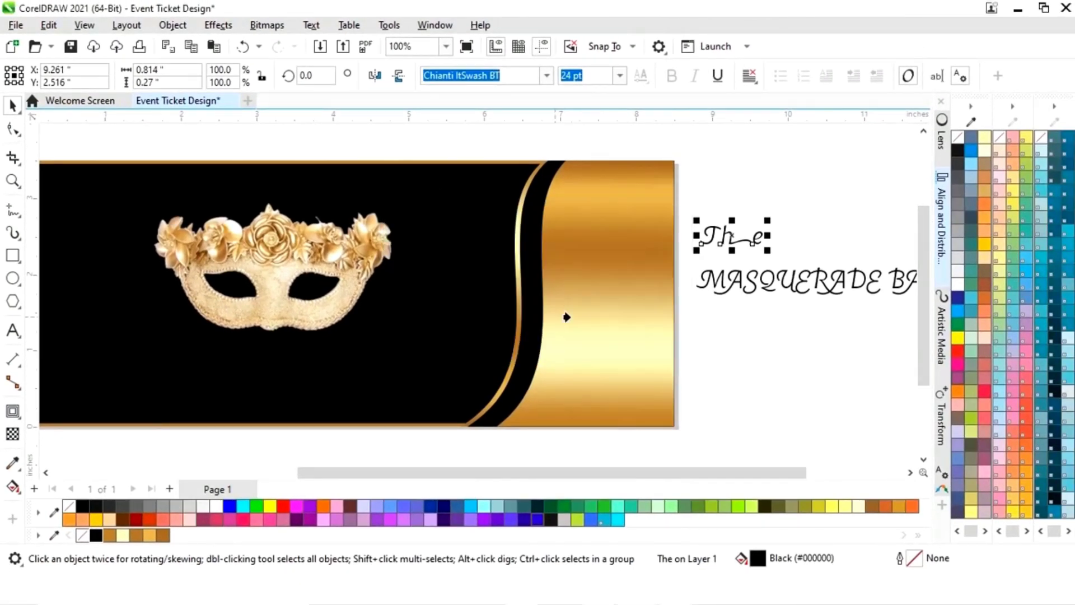
click(583, 268)
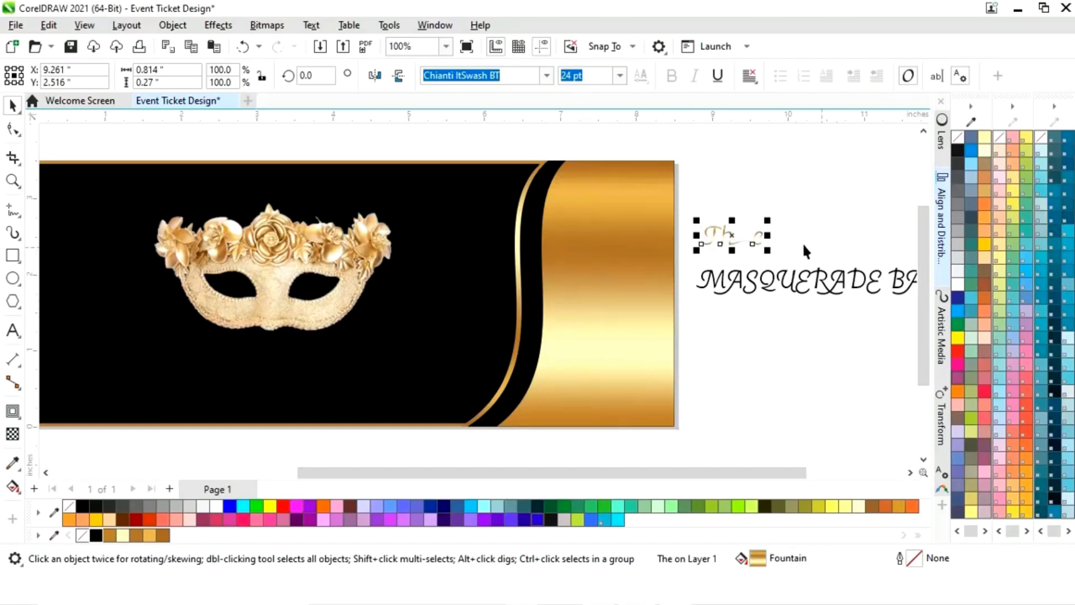
- Place "The" on the black area above the golden mask and scale it down to about 15.29 pt
drag(741, 243, 279, 179)
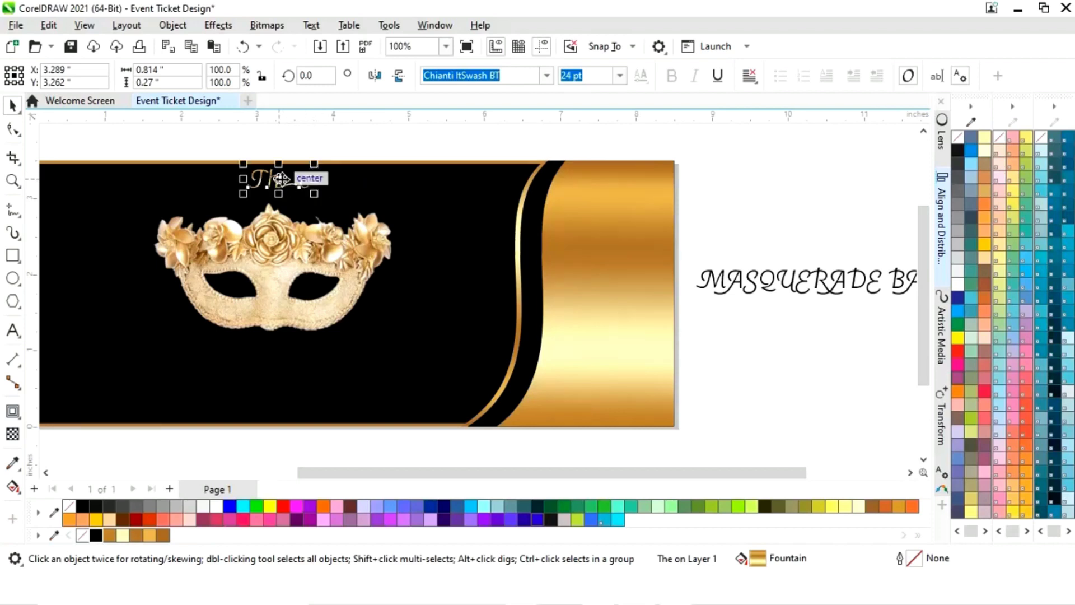
drag(315, 170, 306, 166)
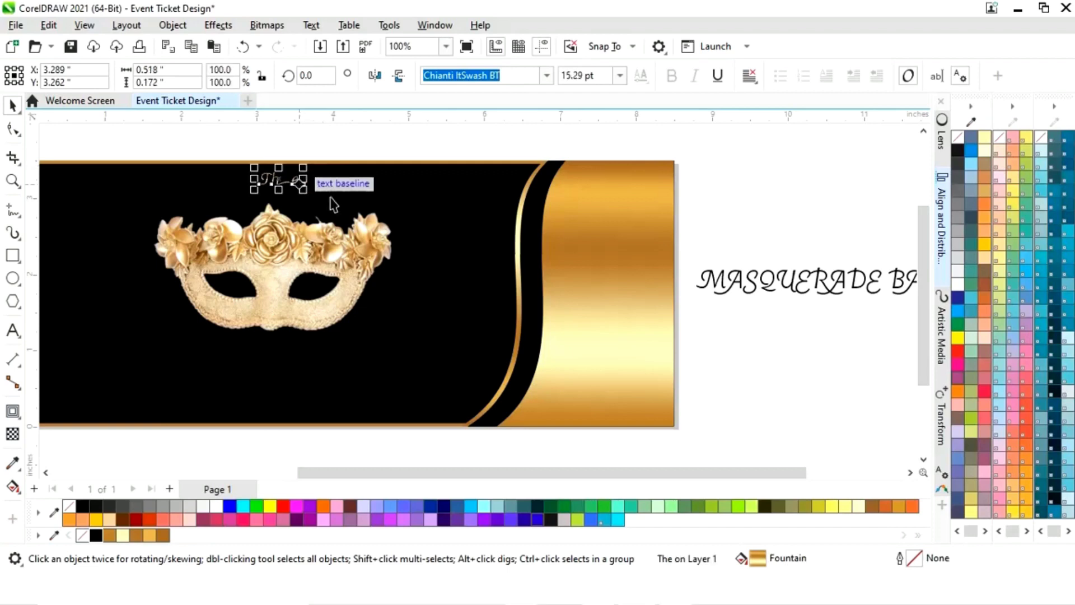
click(860, 300)
- Copy only the fill of the curved gold side section onto the text "MASQUERADE BALL"
click(826, 290)
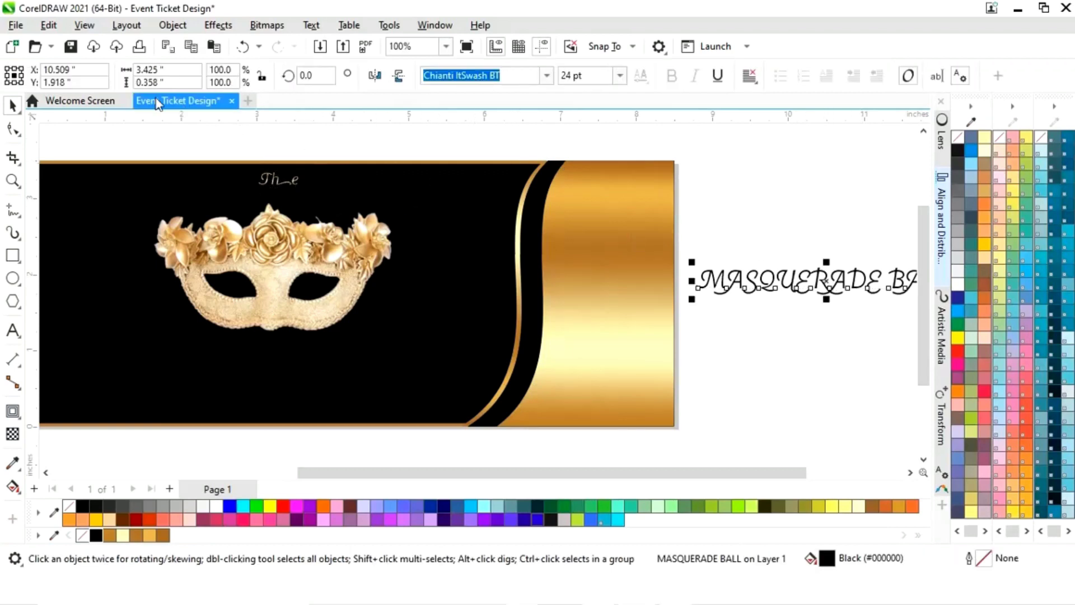
click(49, 26)
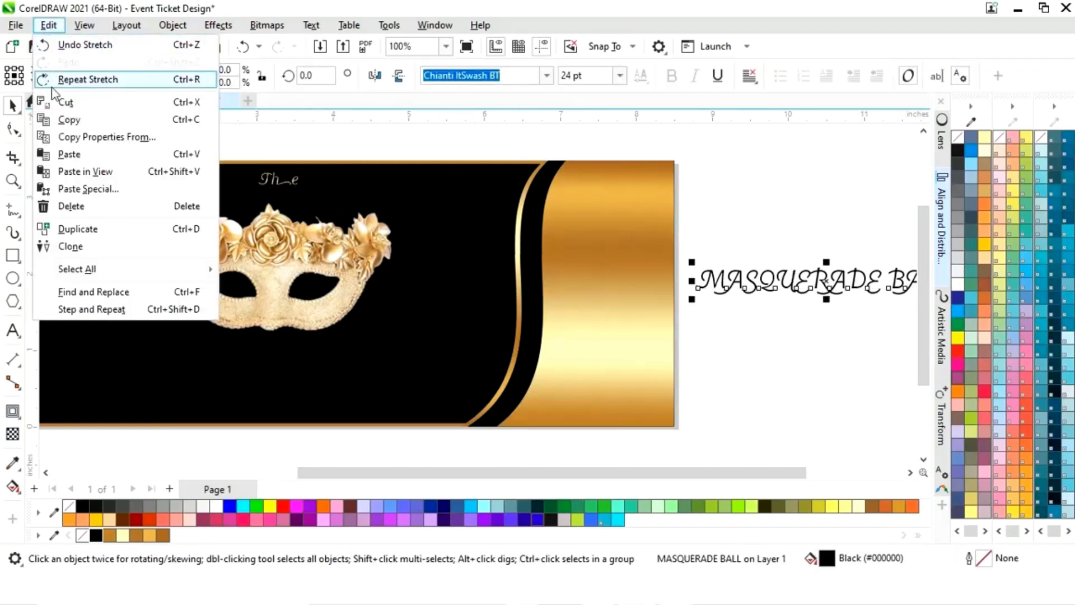
click(60, 138)
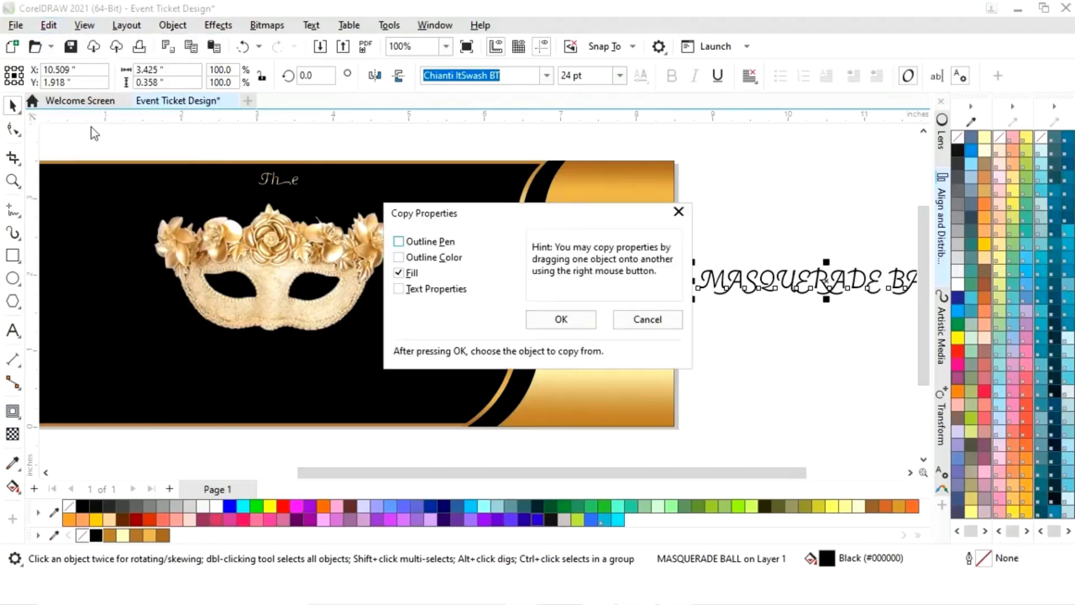
click(561, 319)
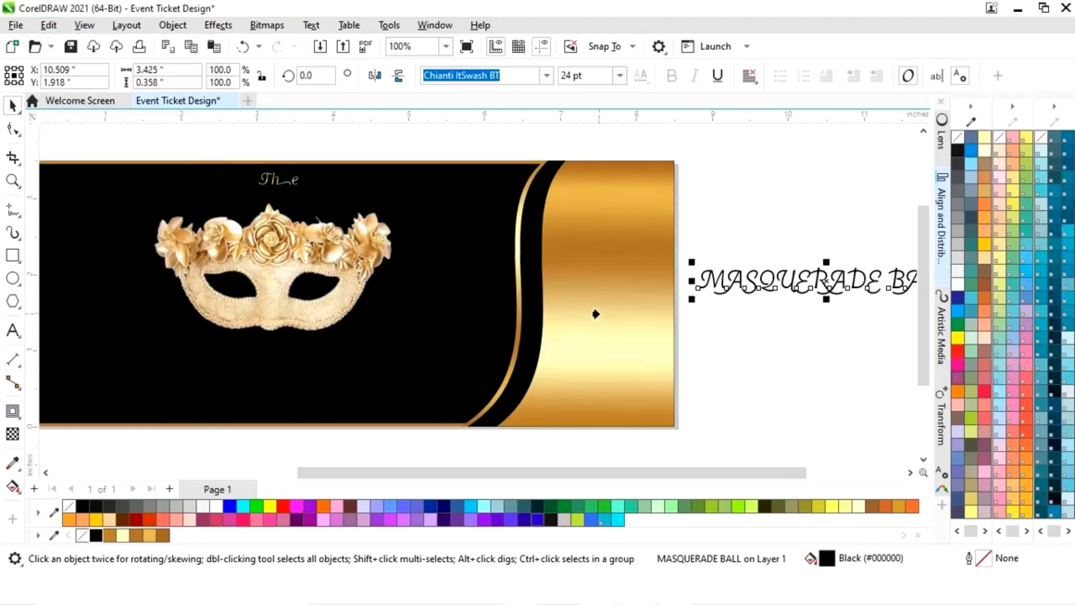
click(595, 313)
- Place "MASQUERADE BALL" between "The" and the mask, scaled down to about 15.29 pt
drag(834, 285, 302, 201)
drag(434, 178, 420, 187)
drag(281, 200, 259, 201)
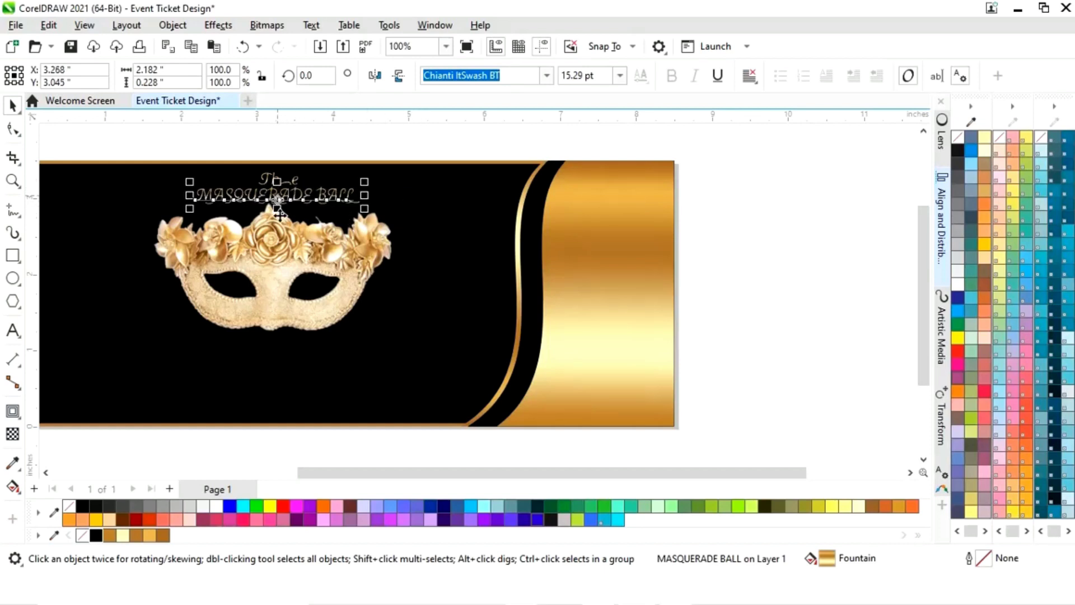
- Center-align the golden mask and the text "MASQUERADE BALL" horizontally with the word "The"
click(279, 215)
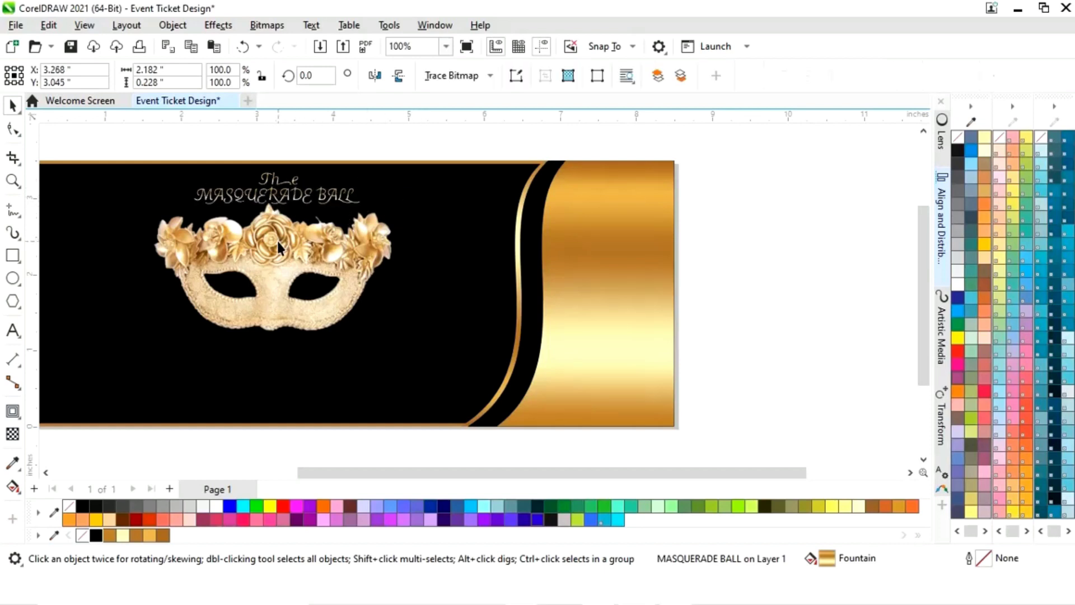
shift+click(298, 197)
shift+click(279, 179)
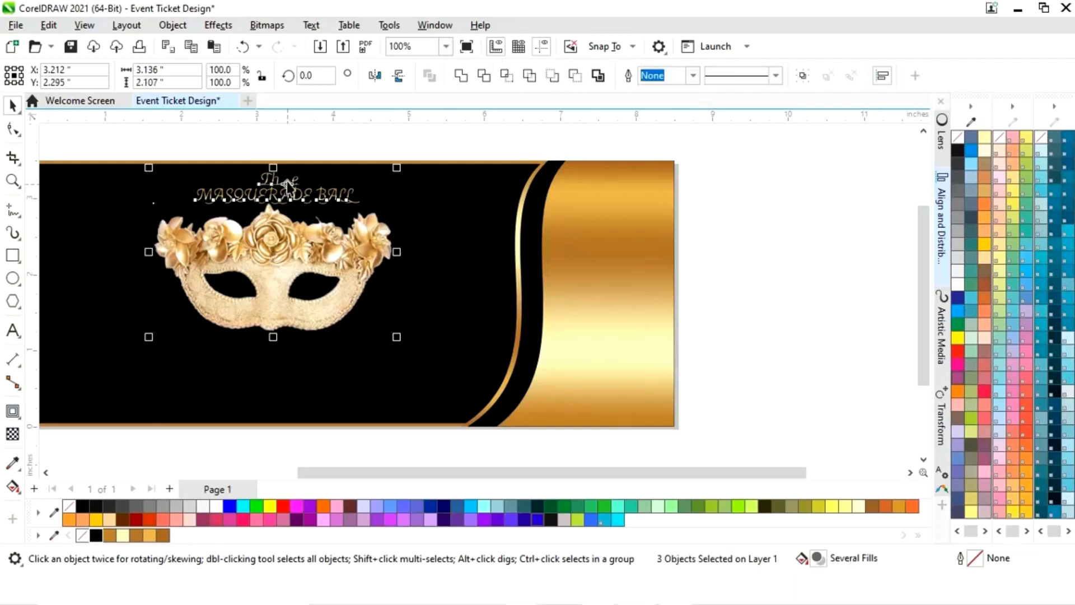
click(754, 231)
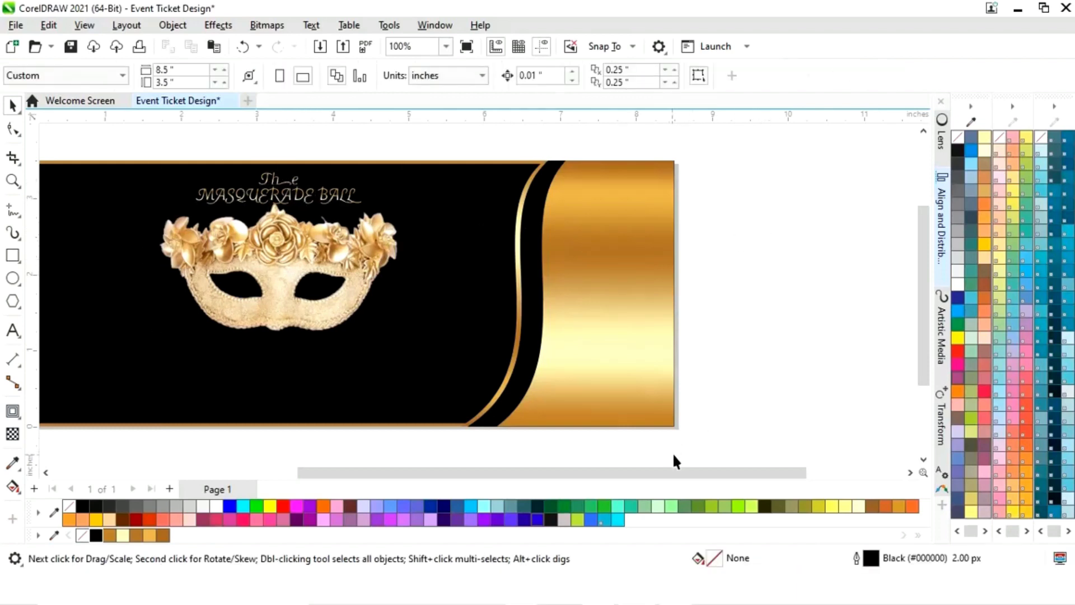
- Add the text "SATURDAY, DECEMBER 31ST" in Arial Bold outside the ticket's right edge
drag(642, 474, 614, 485)
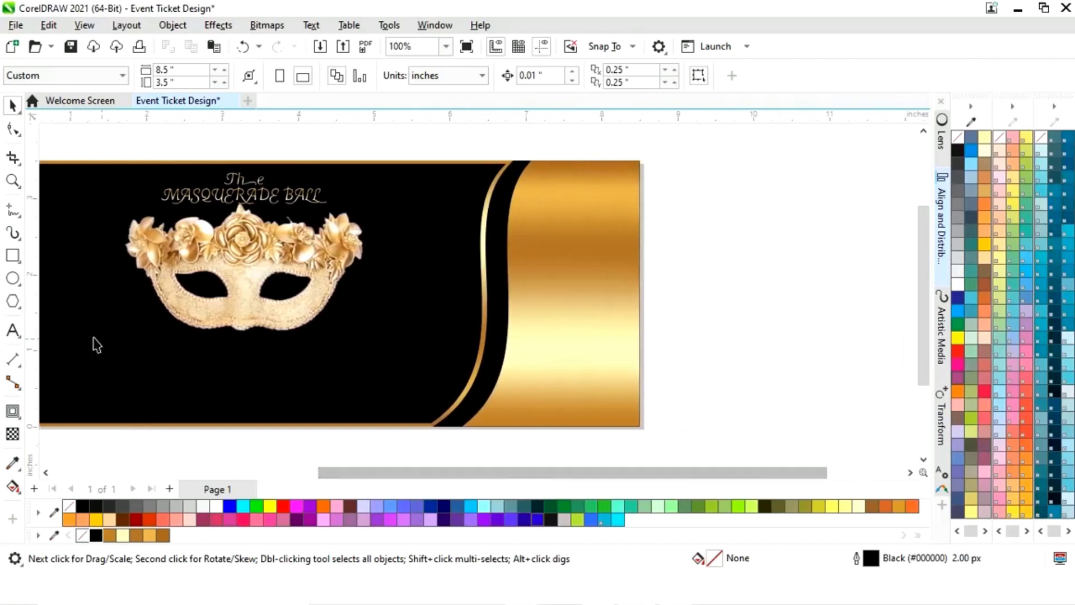
click(12, 331)
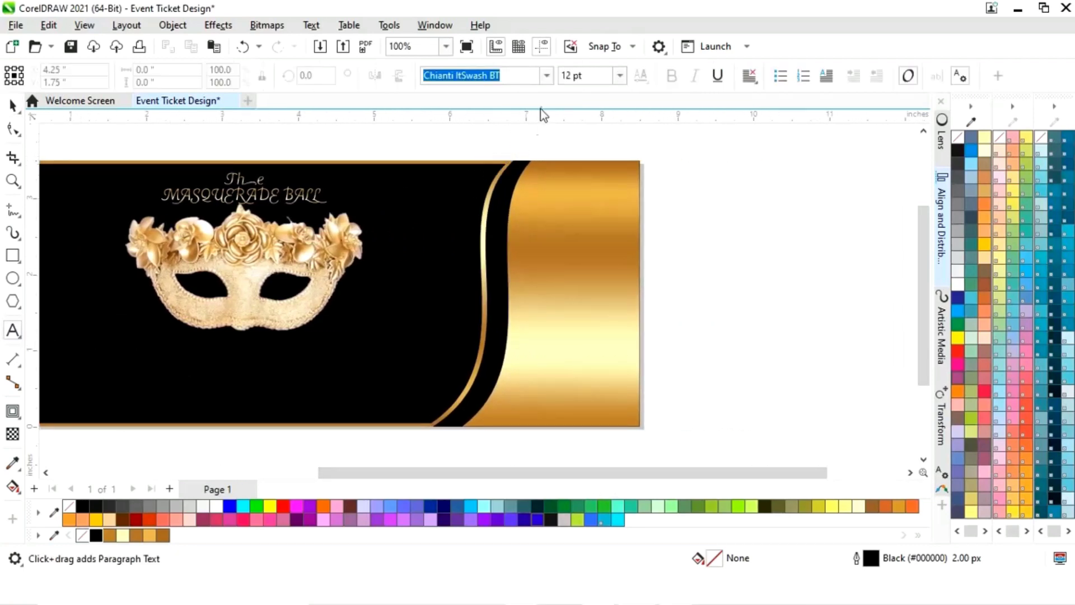
click(546, 76)
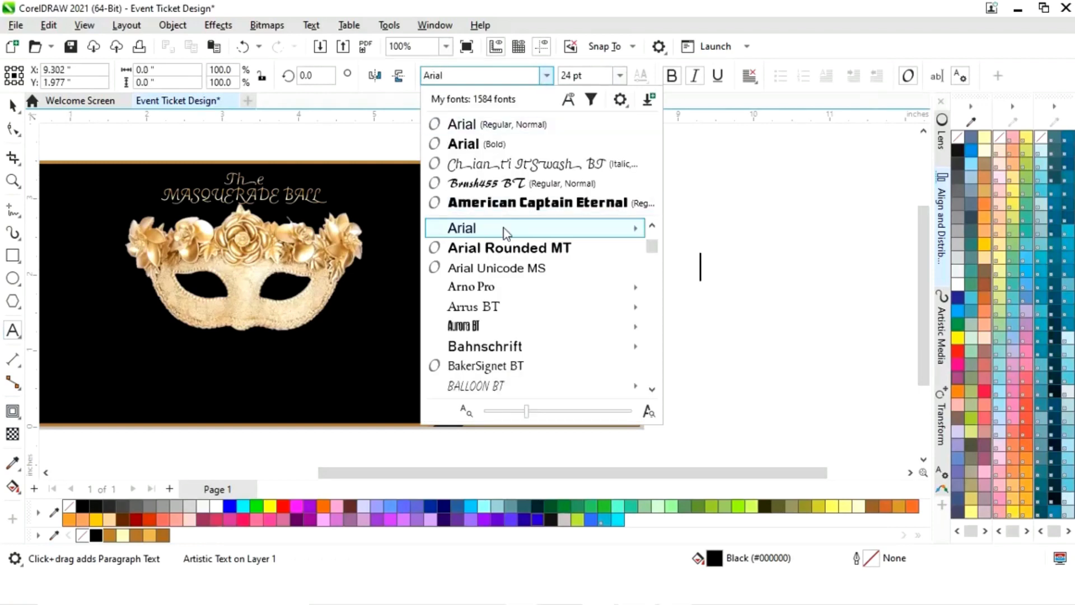
mouse_move(503, 227)
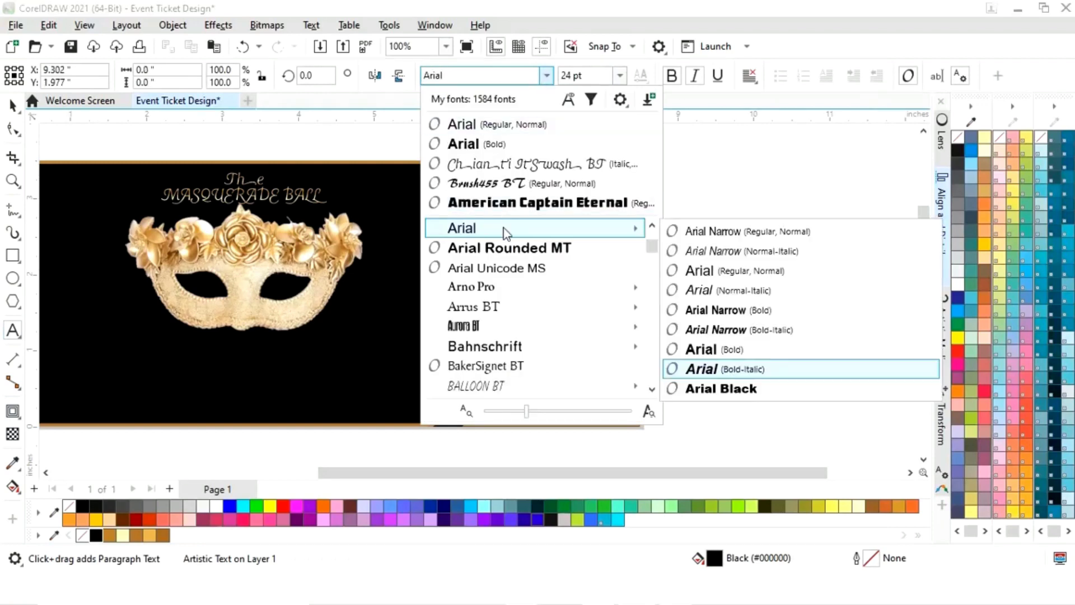
click(742, 351)
text(SATURDAY, DECEMBER 3)
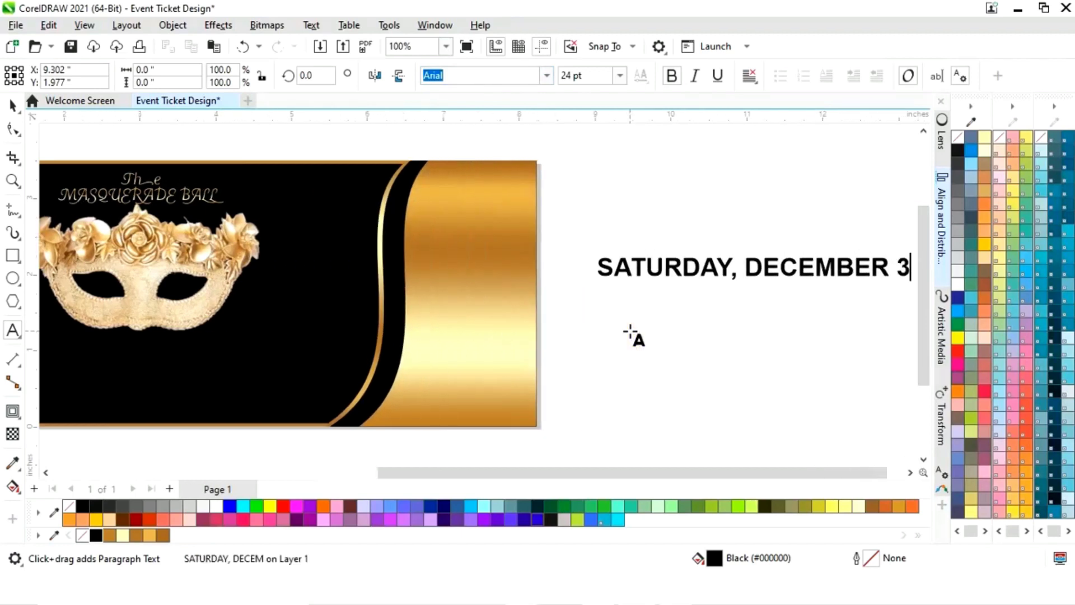
text(1ST)
click(12, 106)
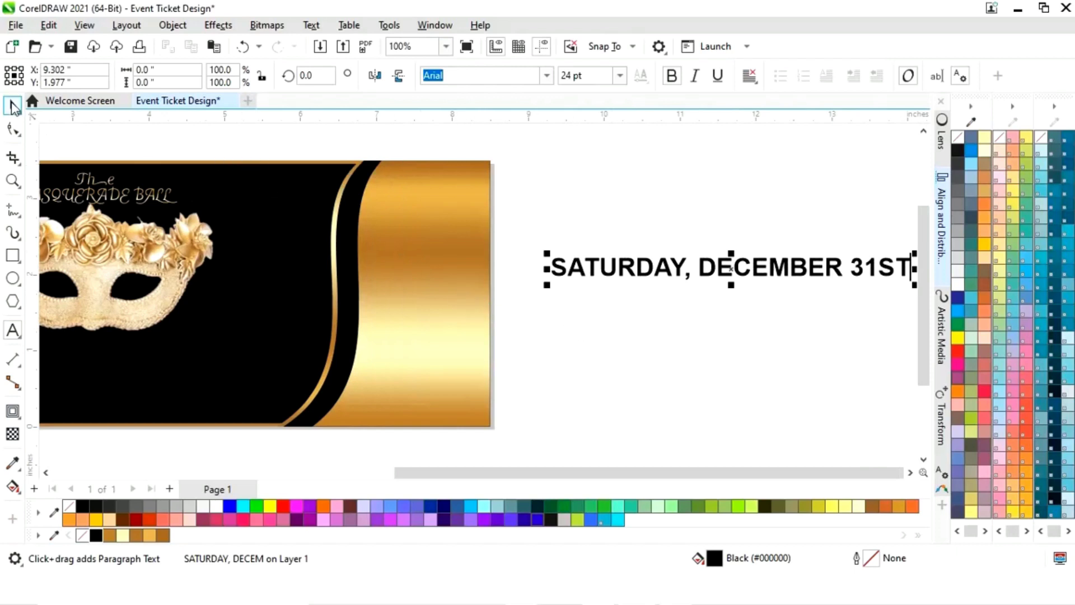
- Add the text "8PM to 12AM" below the date line and set its font to Arial Bold
click(12, 331)
click(622, 323)
text(8)
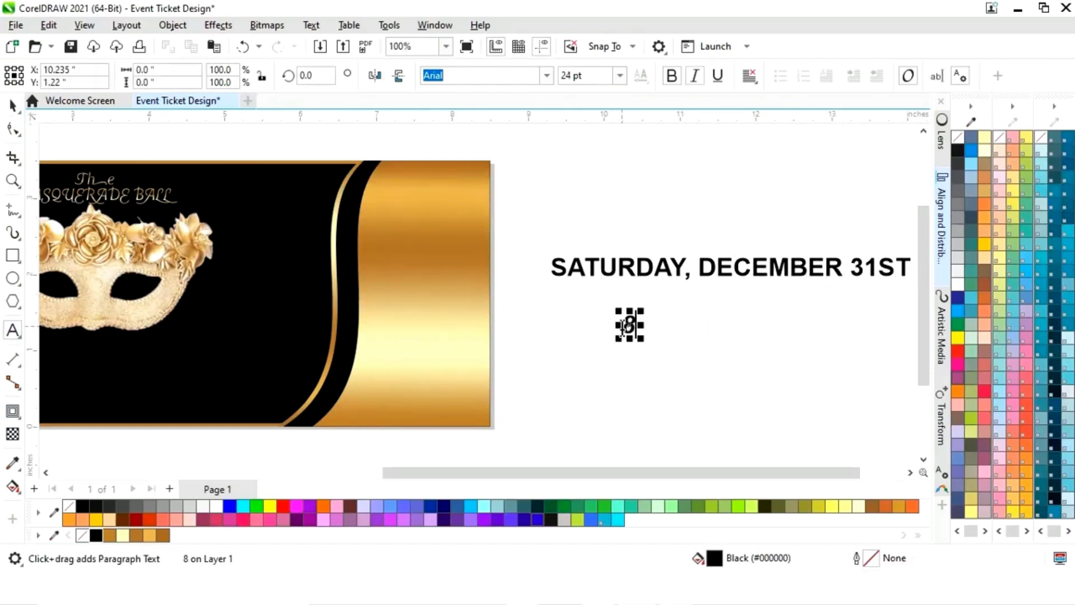
text(PM to 12a)
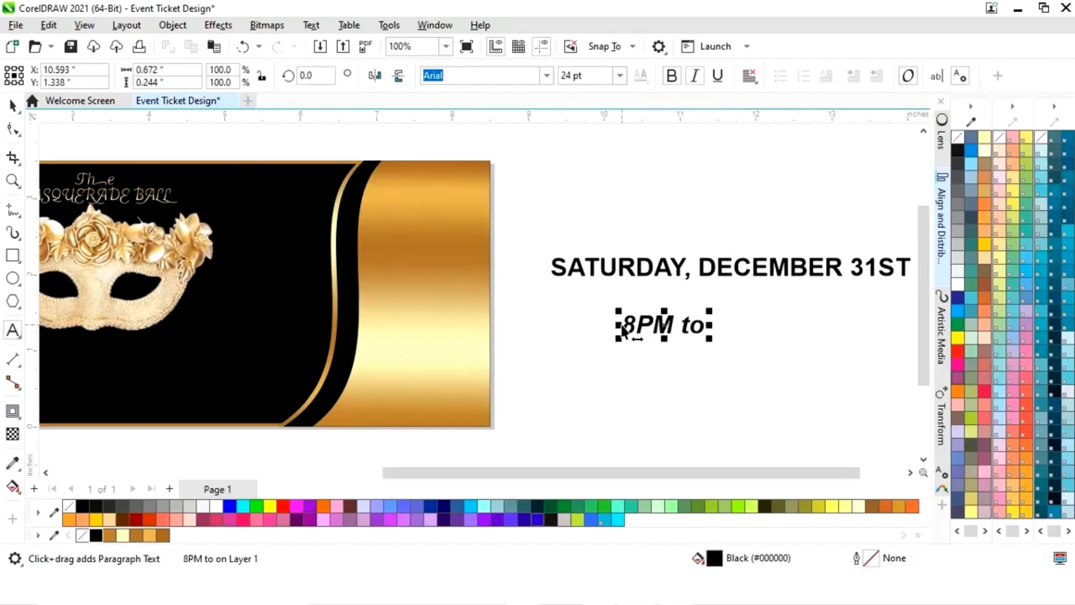
key(BackSpace)
text(AM)
key(ctrl+space)
click(546, 76)
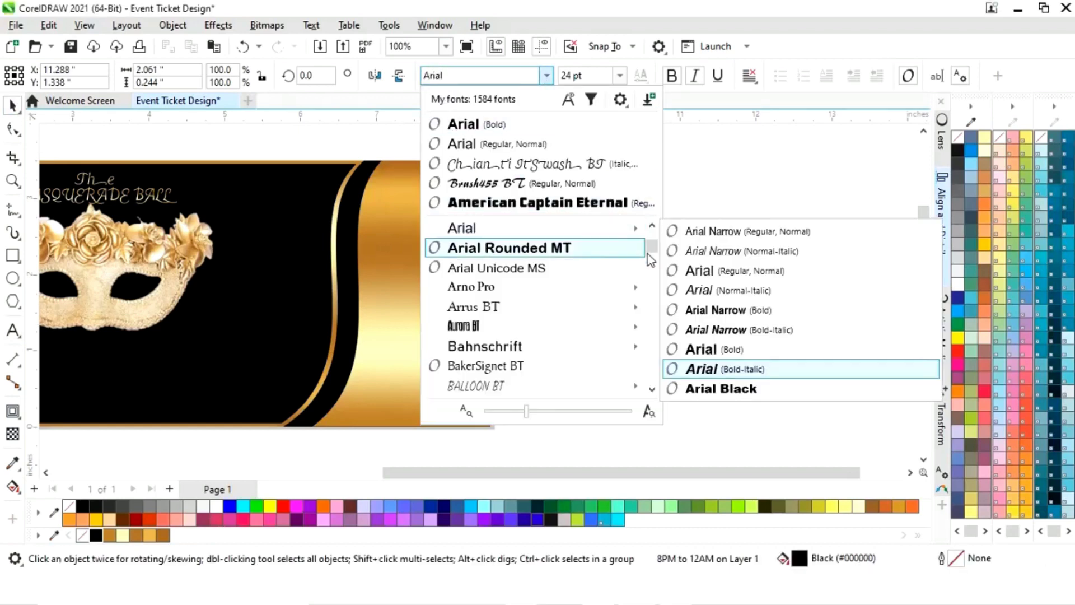
click(711, 349)
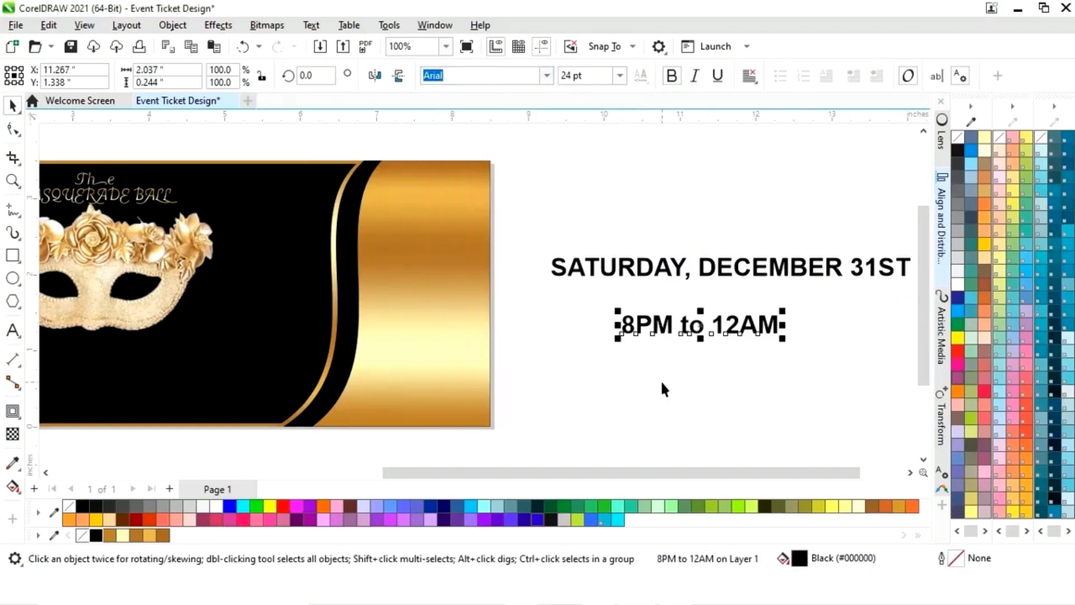
- Move the text "8PM to 12AM" up so it sits directly beneath the date line
click(662, 389)
drag(653, 473, 696, 472)
click(618, 324)
drag(618, 325, 620, 295)
click(611, 358)
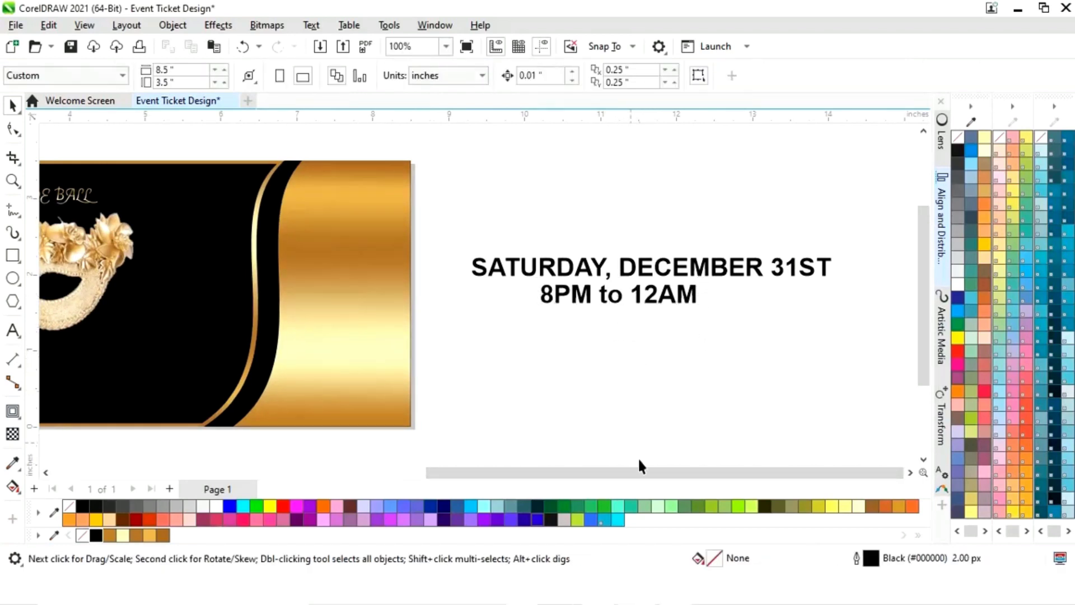
- Copy "Lorem ipsum dolor sit amet,consectetur" from TEXT.txt in Notepad and paste it into CorelDRAW as a text line below the time
key(alt+Tab)
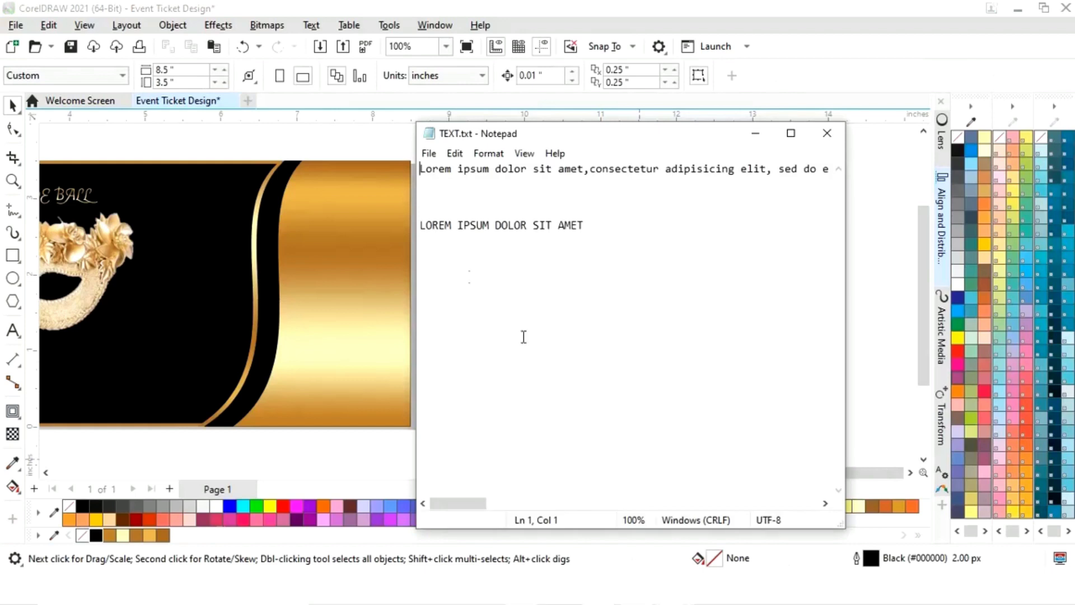
drag(420, 168, 659, 168)
key(ctrl+c)
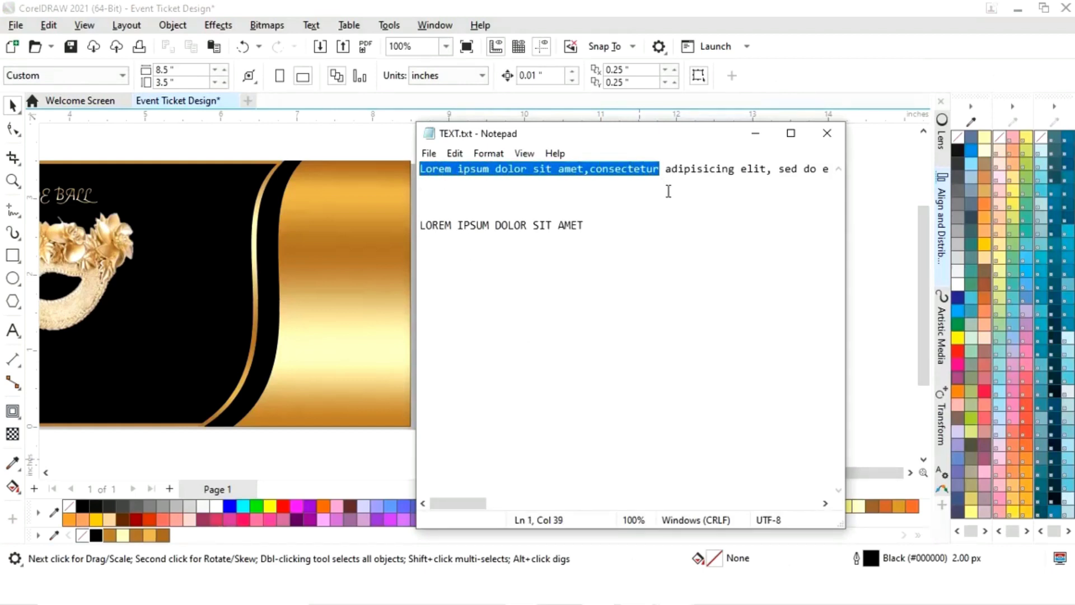
click(755, 133)
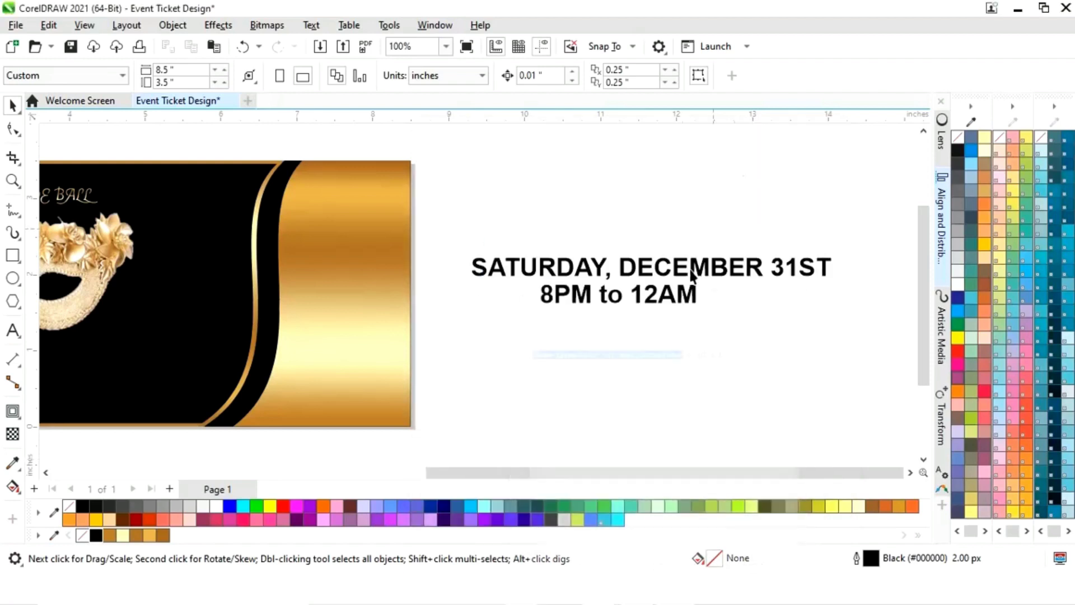
click(13, 331)
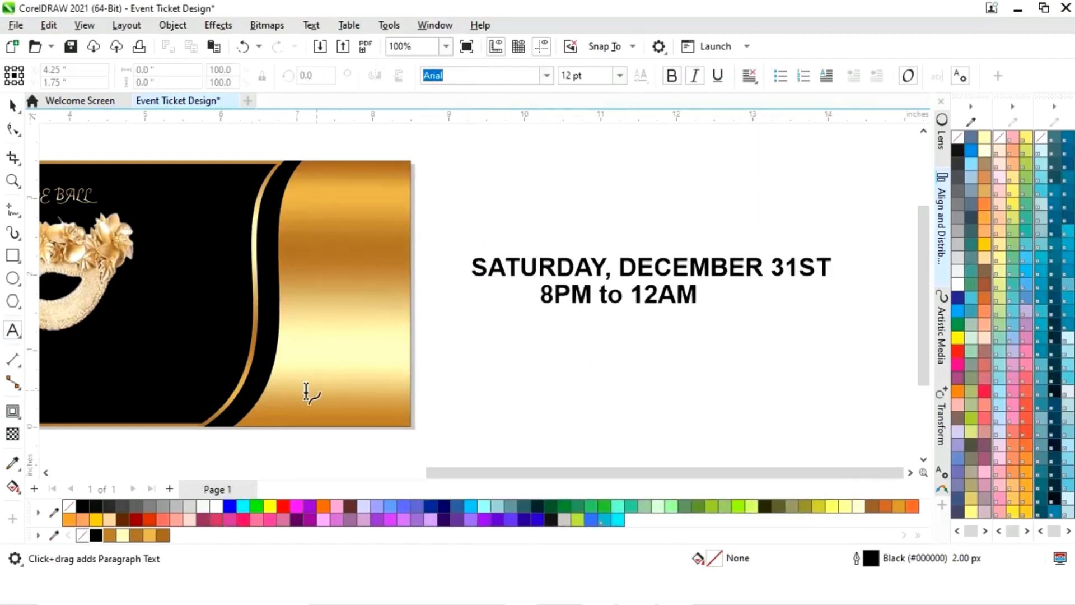
click(504, 368)
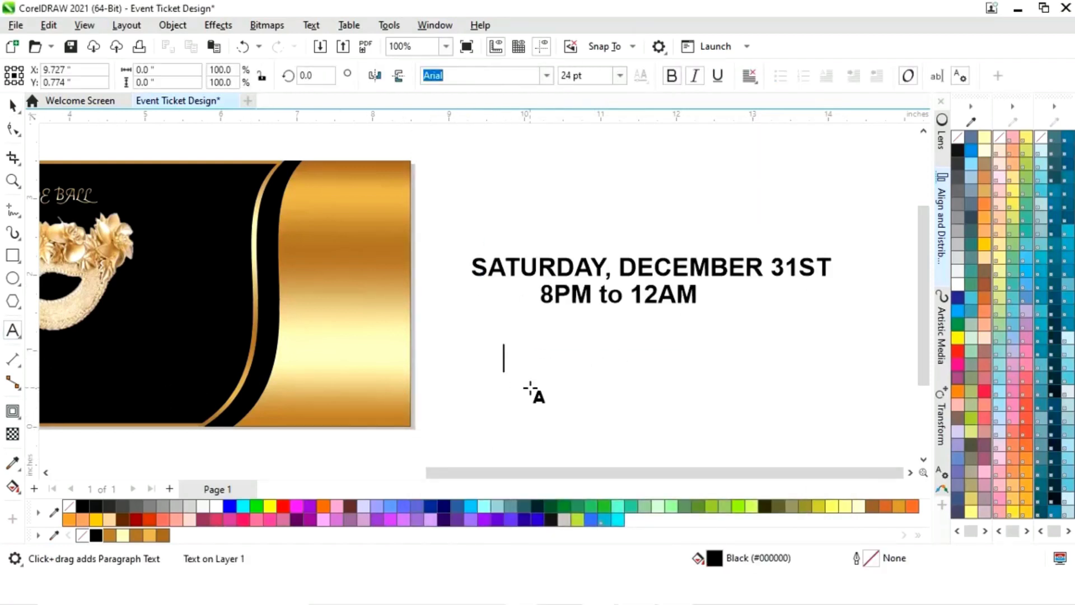
key(ctrl+v)
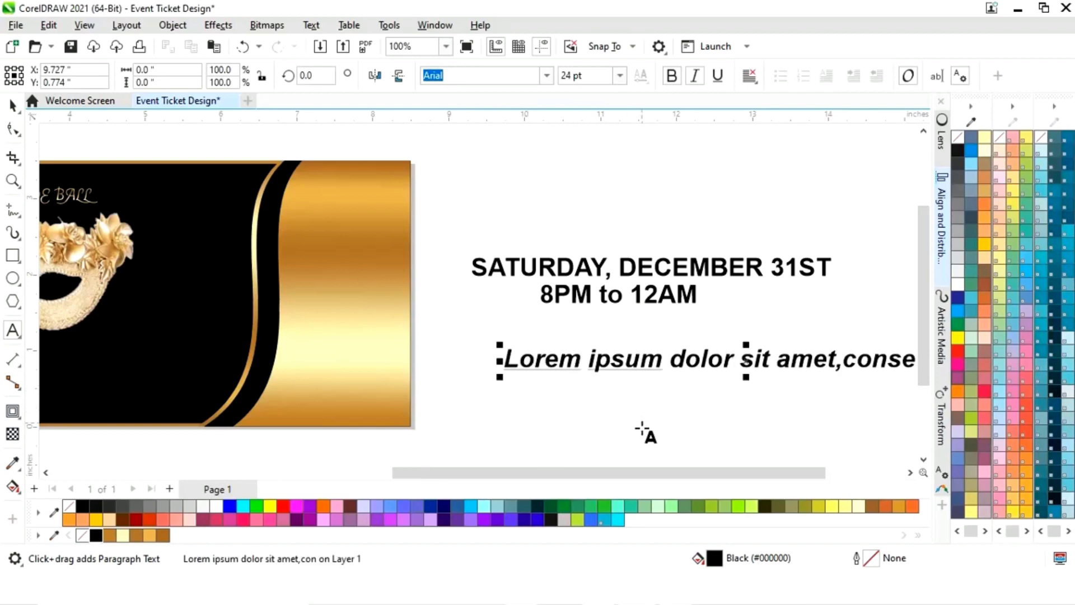
drag(701, 475, 763, 472)
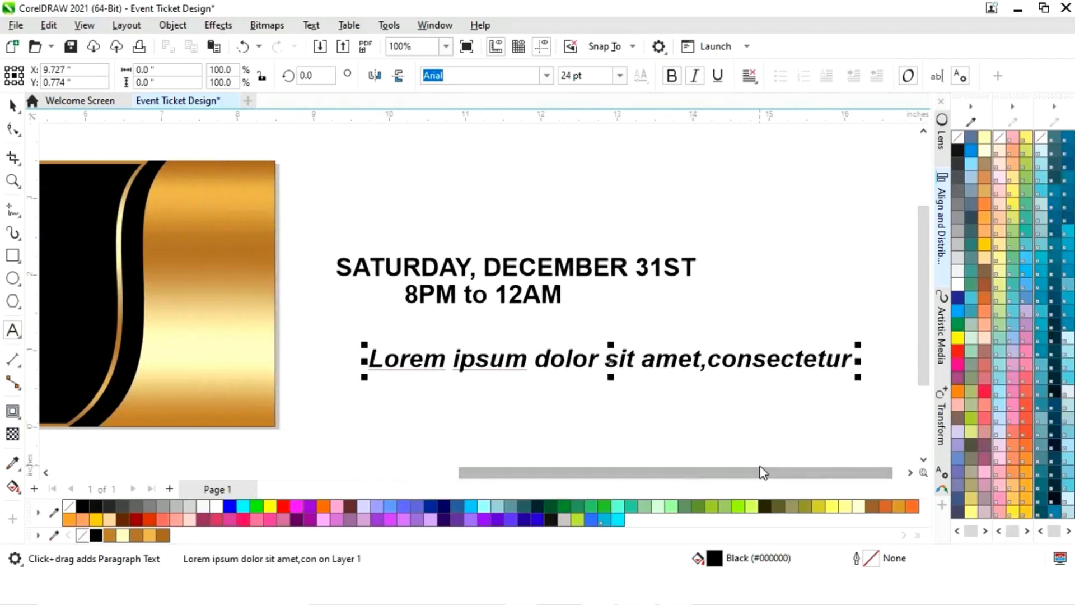
- Append the postal code to the Lorem ipsum line and set its font to Arial Bold
click(888, 366)
text(ND - 110067)
key(Escape)
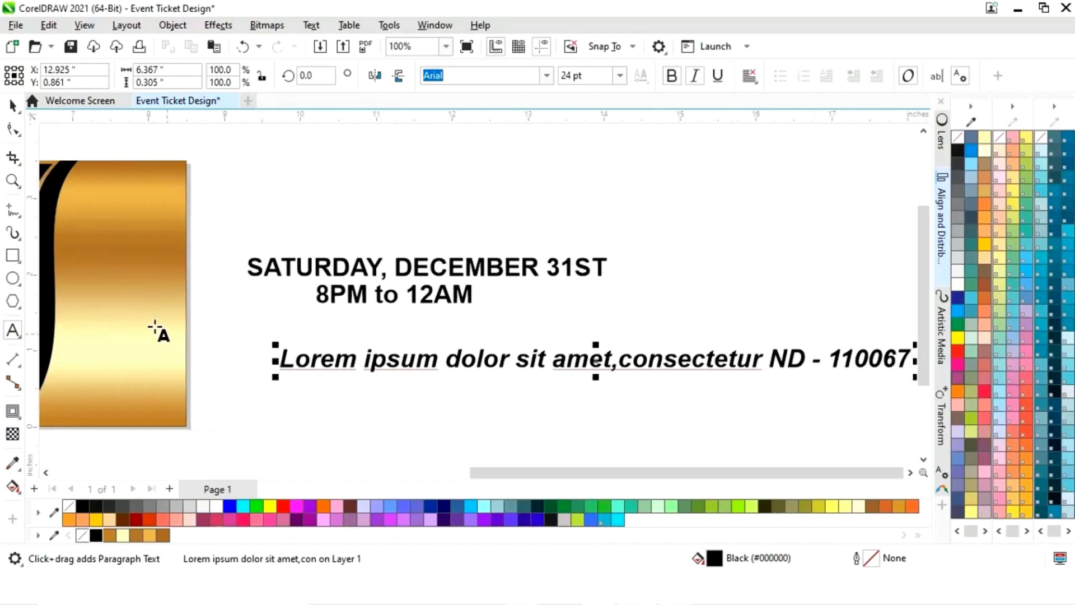
click(12, 105)
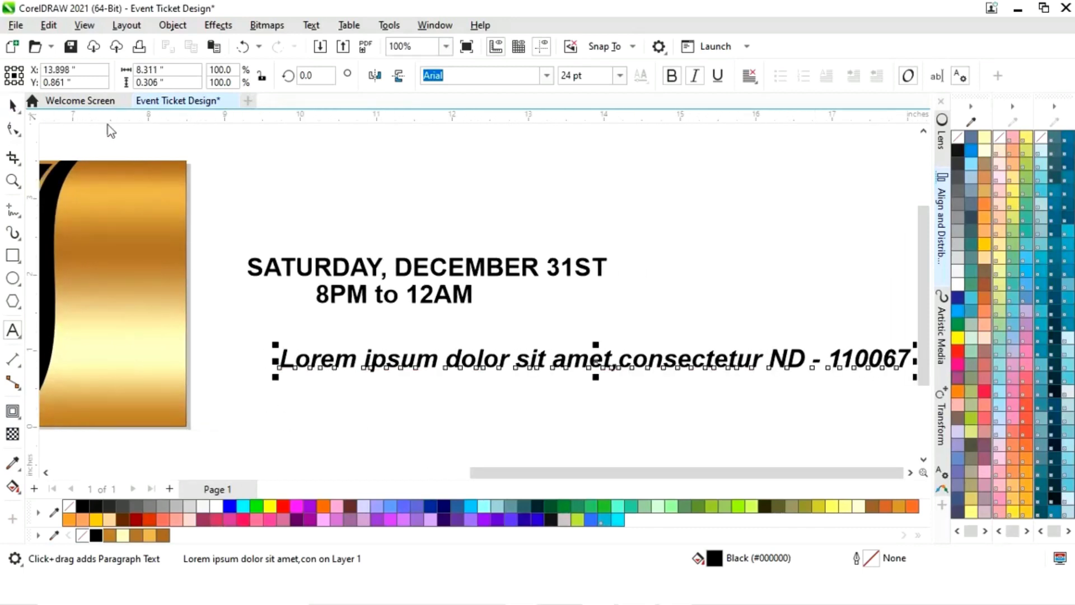
click(546, 76)
mouse_move(548, 228)
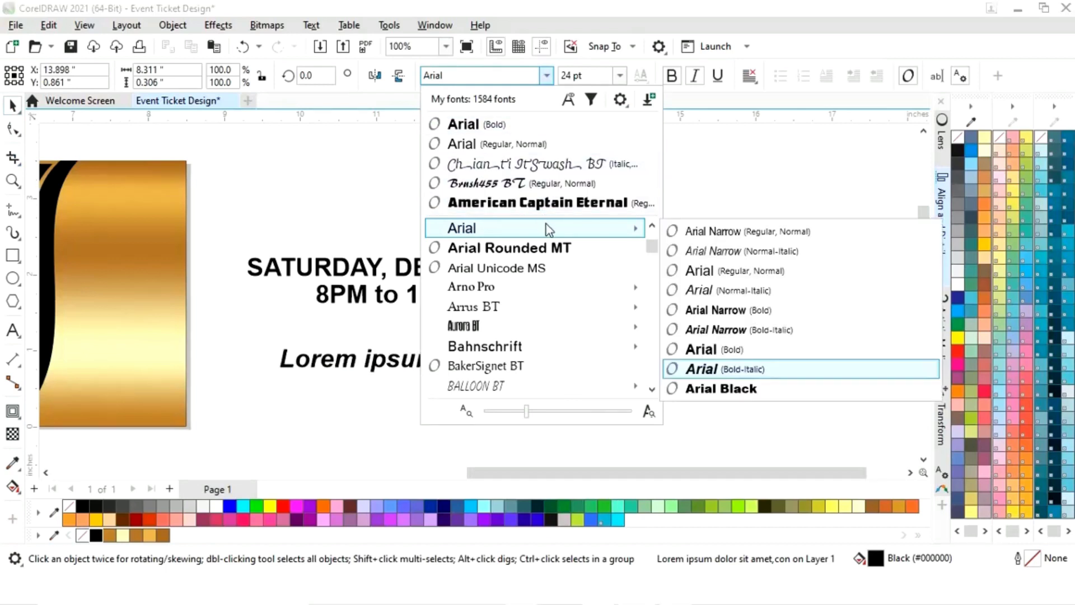
click(714, 349)
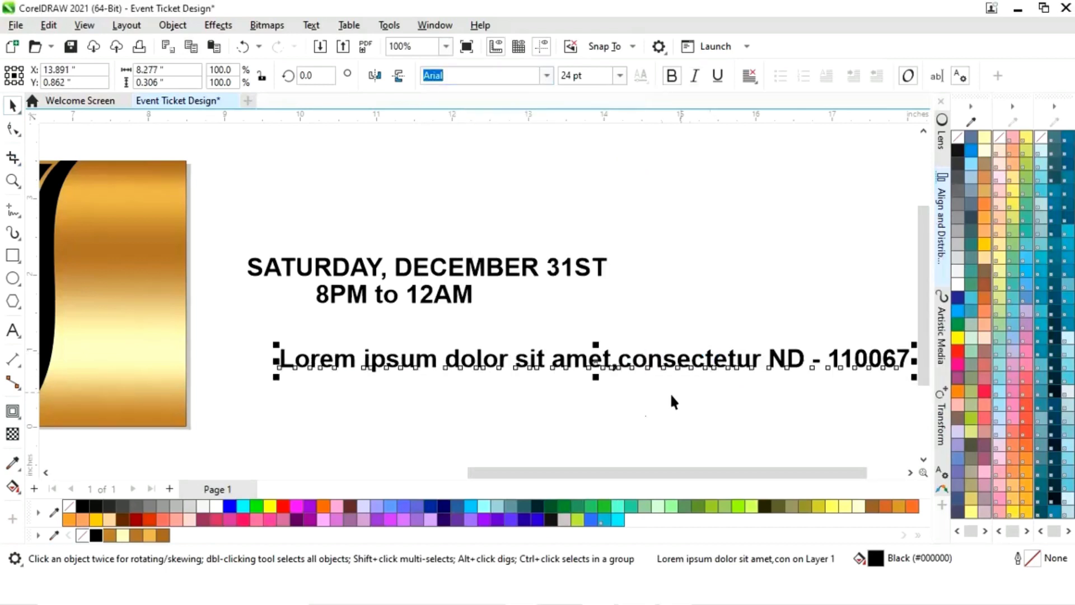
- Move the Lorem ipsum address line up so it sits directly beneath "8PM to 12AM"
click(476, 405)
click(488, 368)
drag(577, 367, 518, 333)
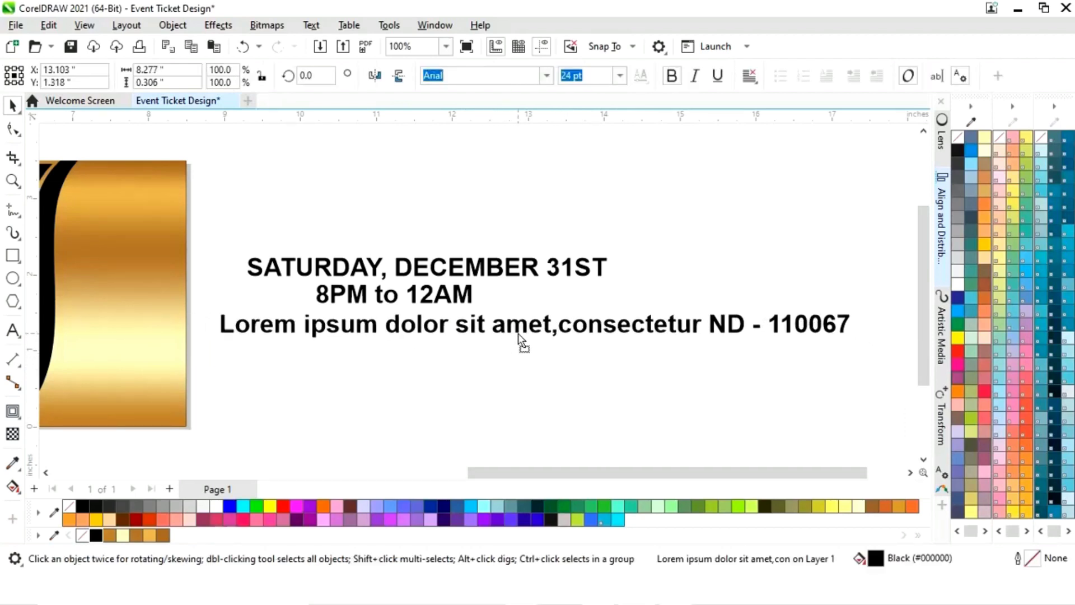
click(13, 330)
click(317, 424)
text(www.yourw)
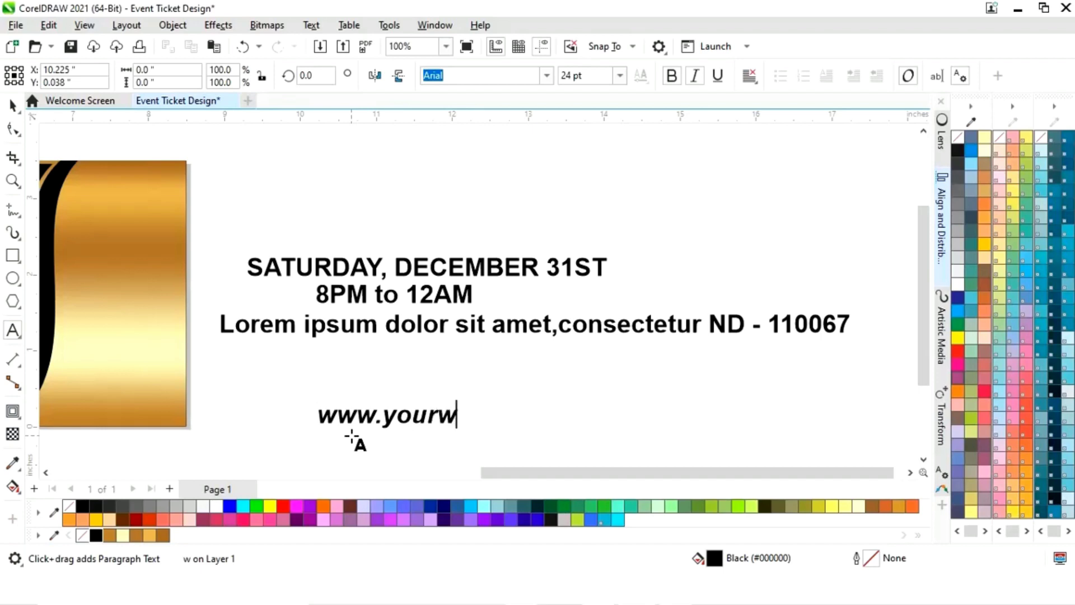
text(ebsite.com)
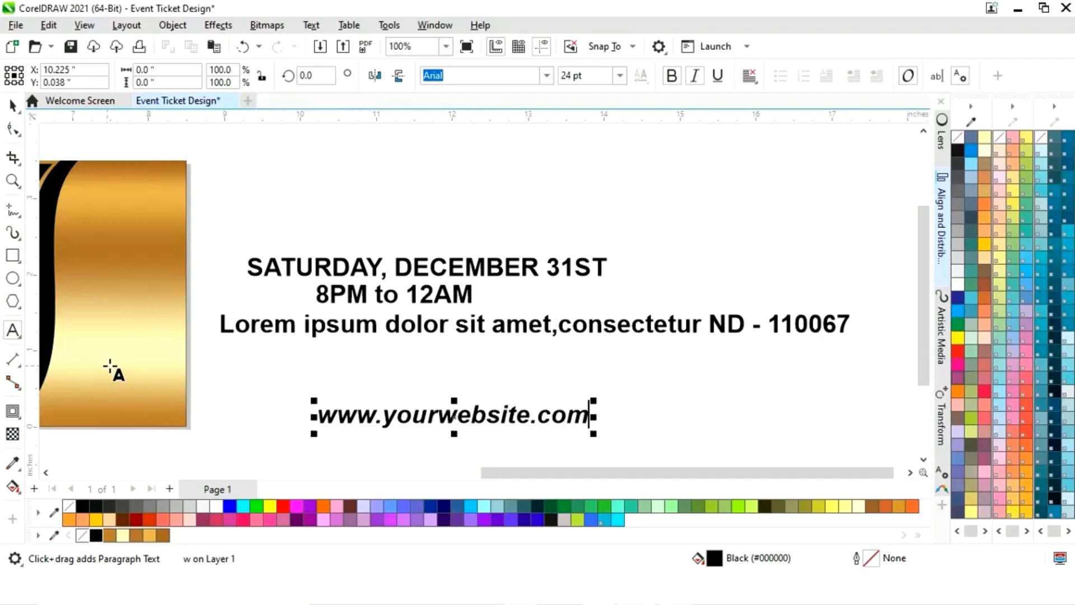
click(12, 105)
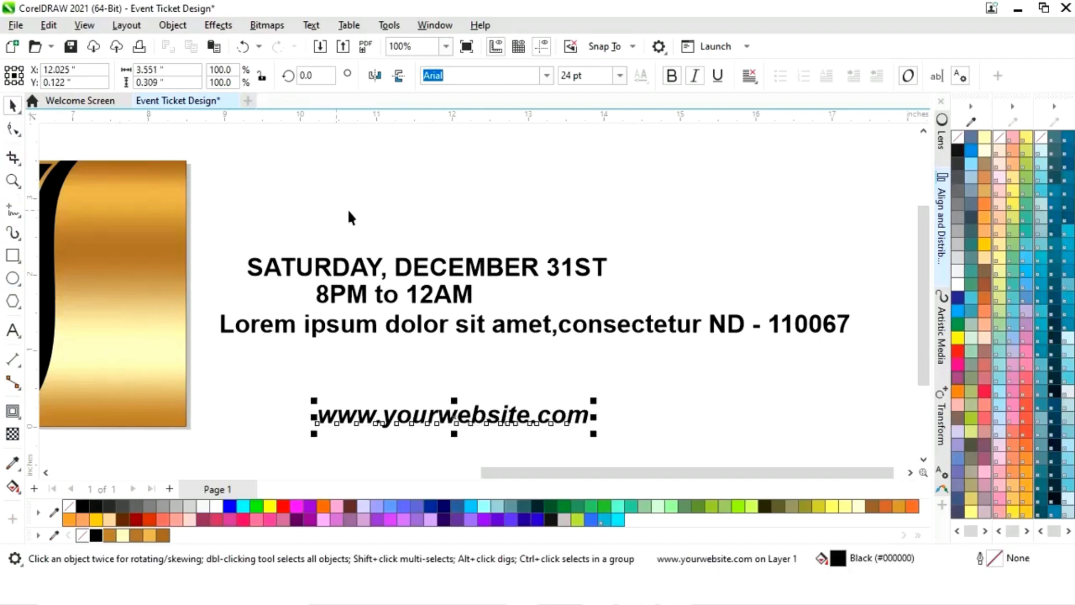
click(545, 76)
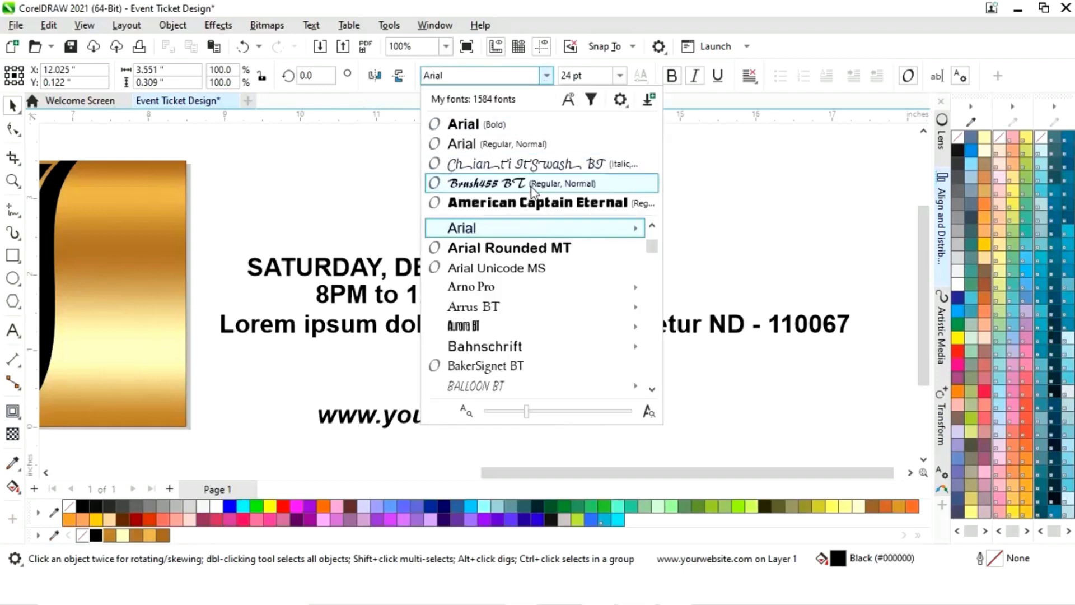
mouse_move(601, 236)
click(718, 348)
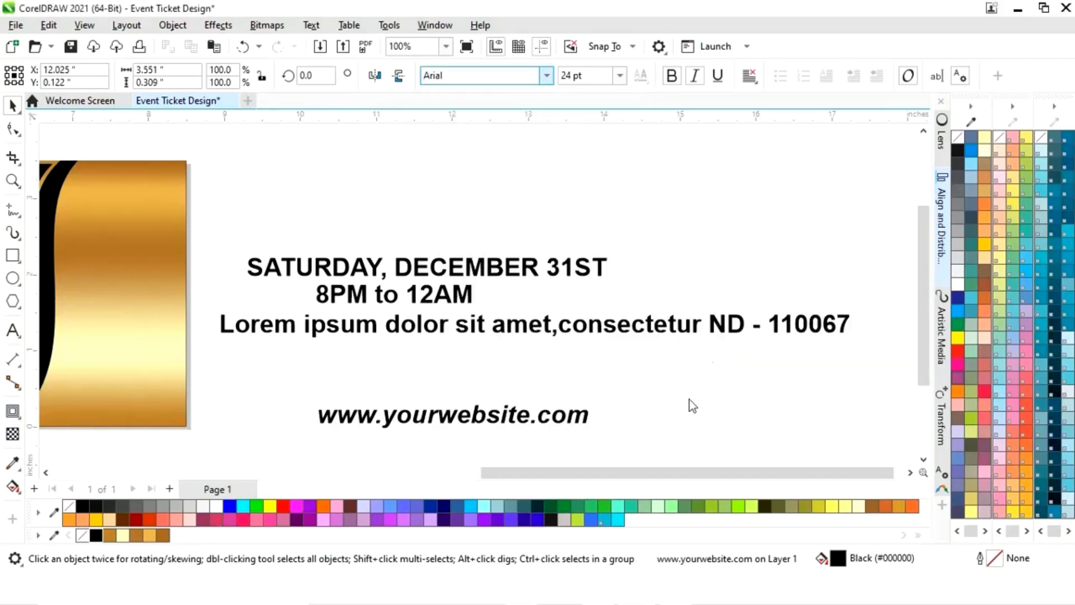
- Move the website text up so it sits directly beneath the Lorem ipsum line
click(477, 434)
drag(567, 475, 499, 475)
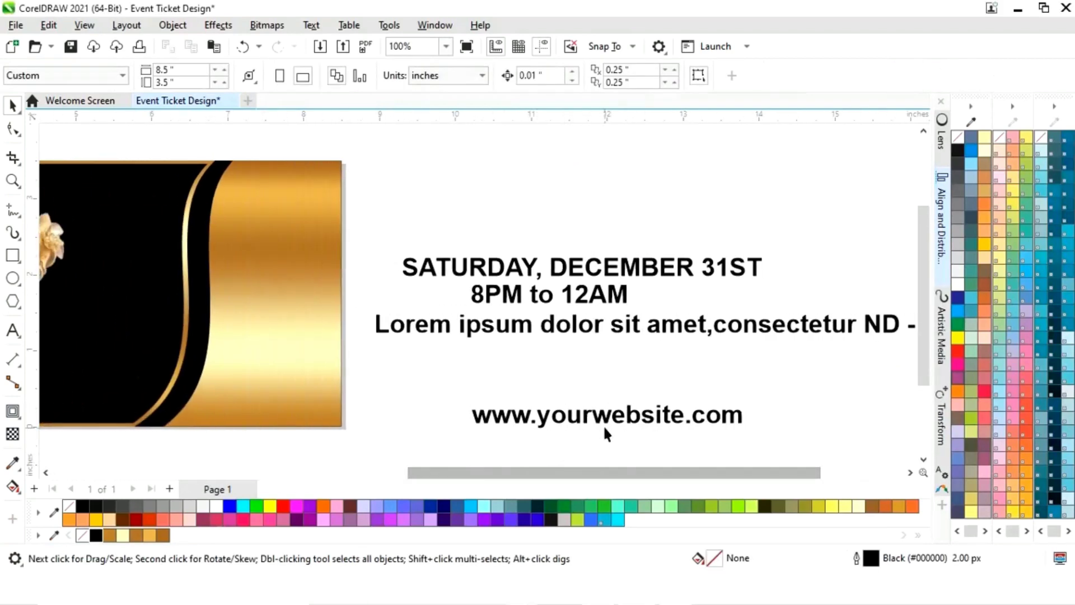
click(604, 429)
drag(605, 428, 617, 355)
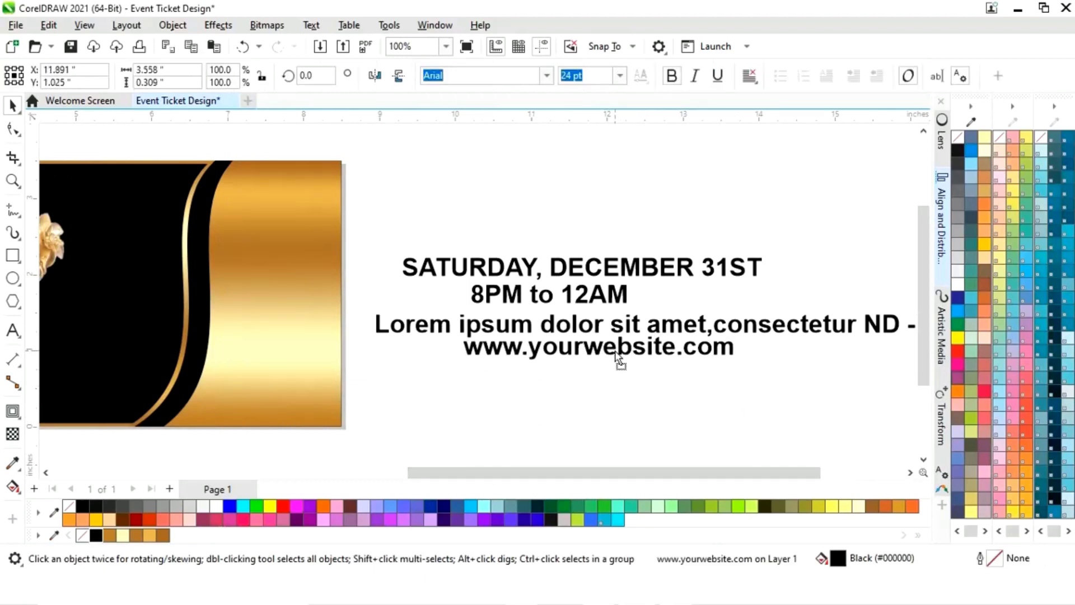
- Copy the fill of the ticket's golden panel to the date, time, address and website text lines
click(611, 273)
shift+click(612, 294)
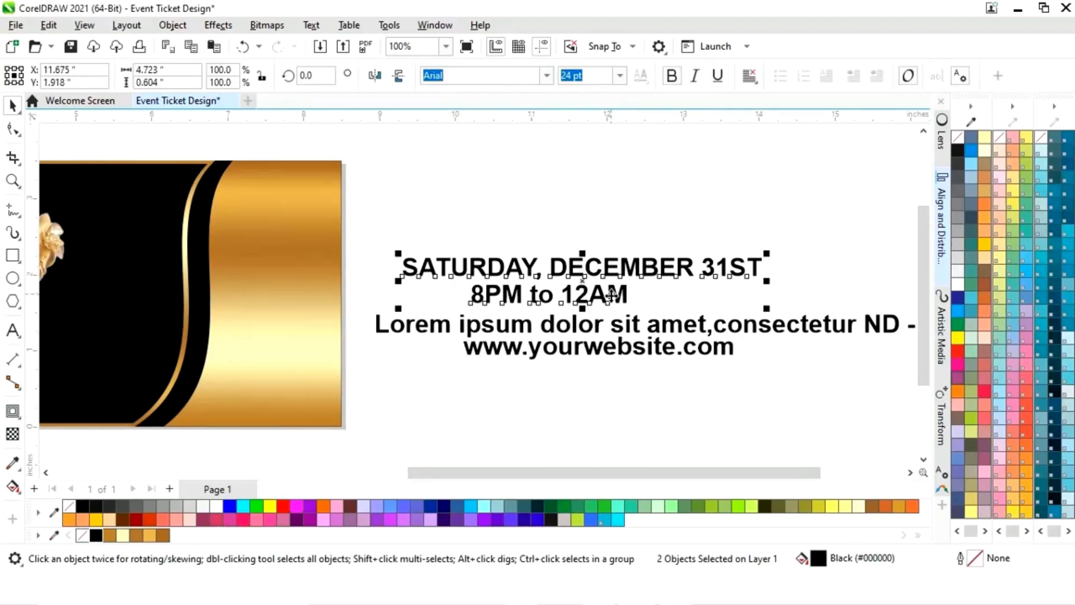
shift+click(618, 330)
shift+click(623, 348)
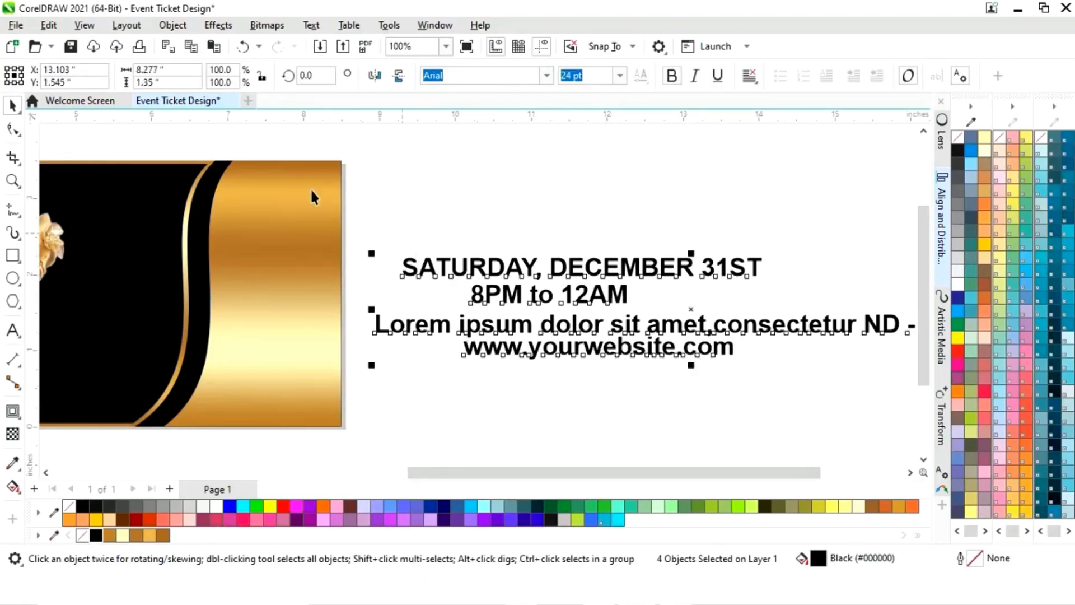
click(49, 25)
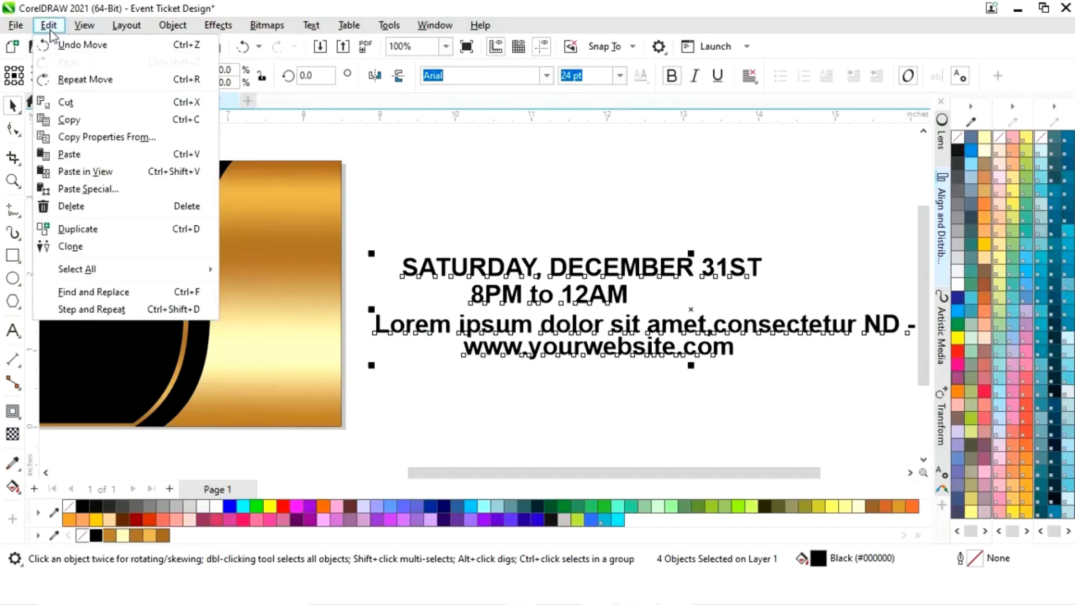
click(68, 140)
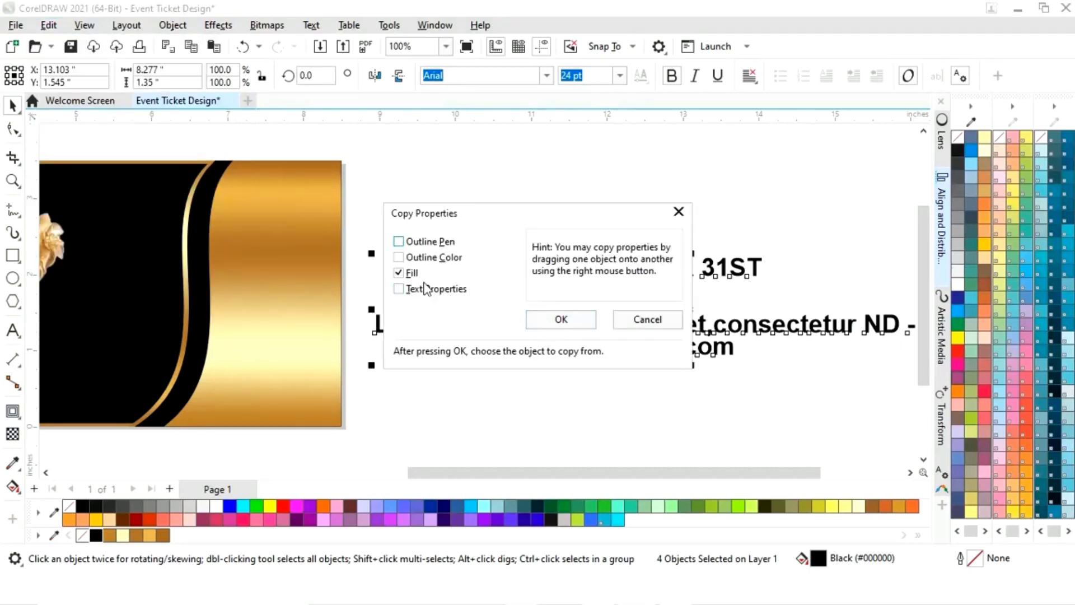
click(556, 320)
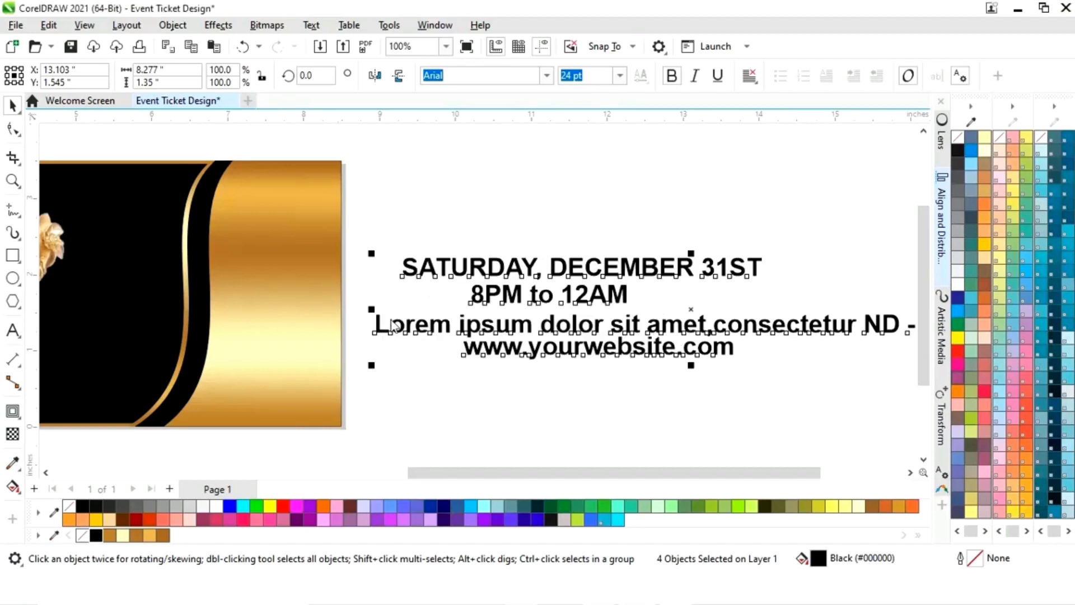
click(291, 314)
- Move the date line onto the black area beneath the mask and scale it down to about the mask's width
drag(549, 471, 395, 471)
click(745, 390)
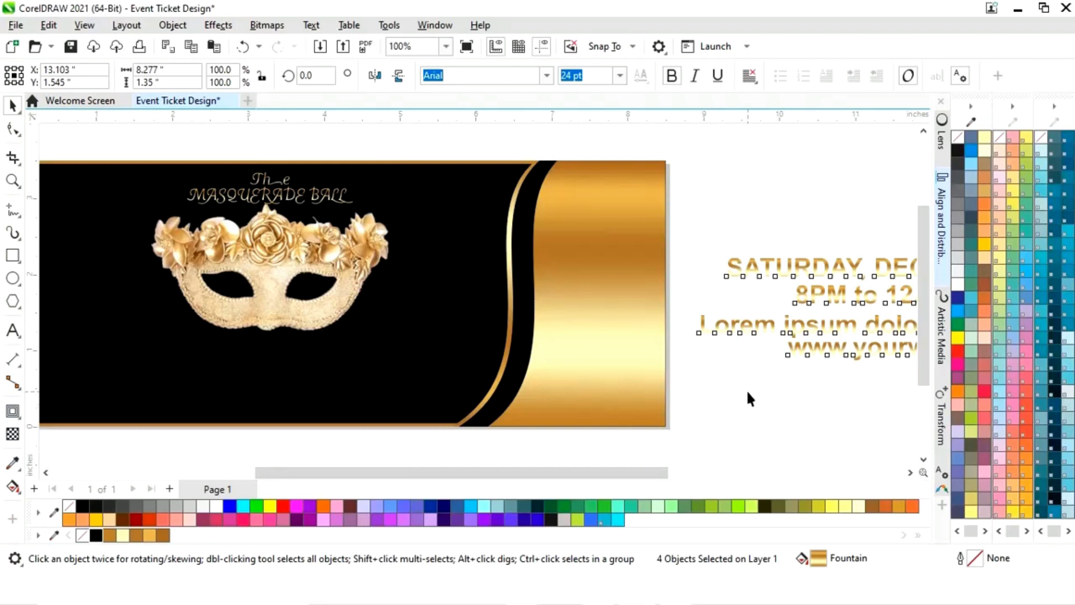
click(851, 264)
drag(851, 264, 239, 350)
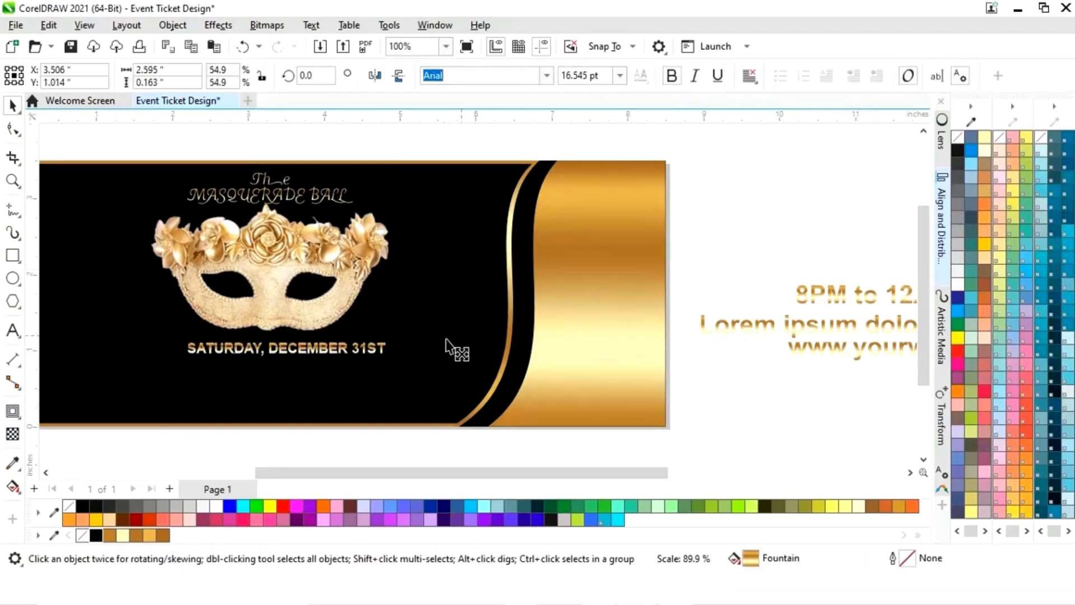
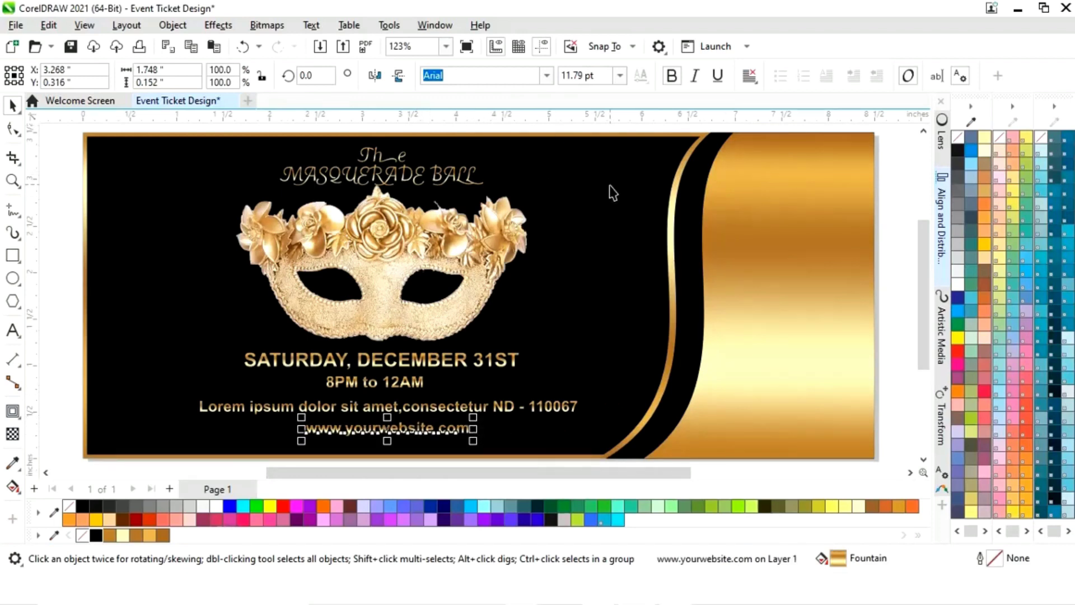
- Move the title, mask and all text lines together slightly down within the ticket's black area
scroll(882, 272, down, 3)
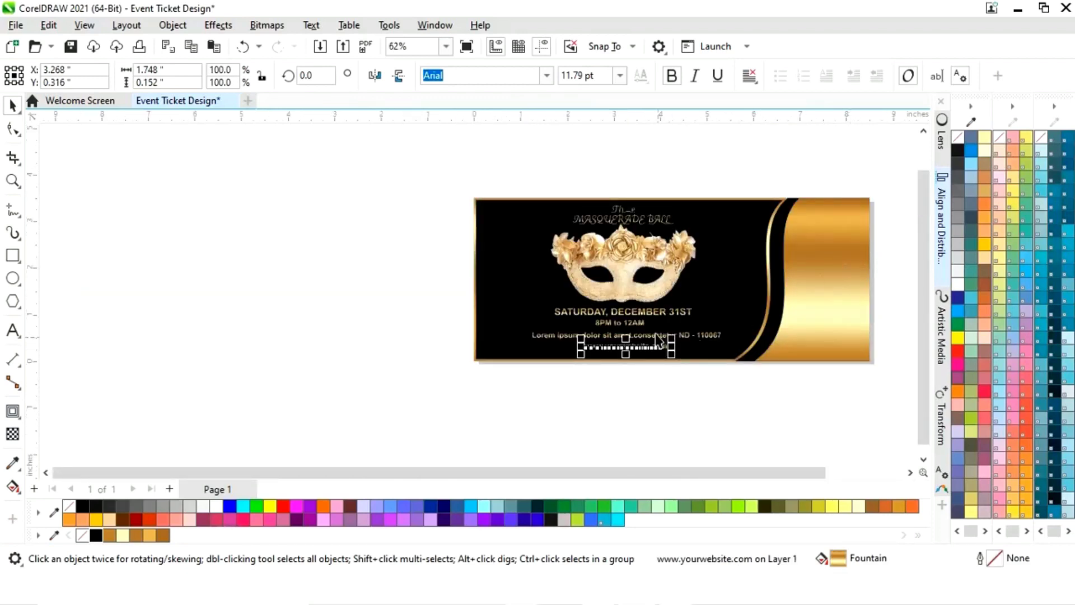
drag(458, 165, 778, 424)
click(442, 421)
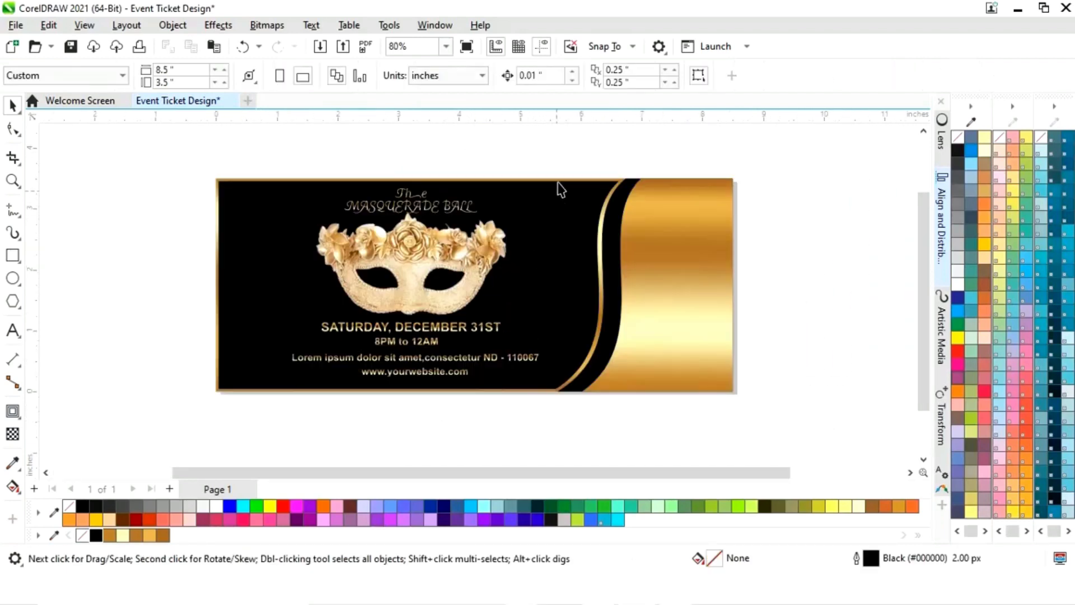
drag(566, 145, 260, 402)
key(Down)
key(Down)
key(Down)
key(Down)
key(Down)
key(Down)
key(Down)
key(Down)
key(Down)
key(Down)
key(Down)
click(422, 418)
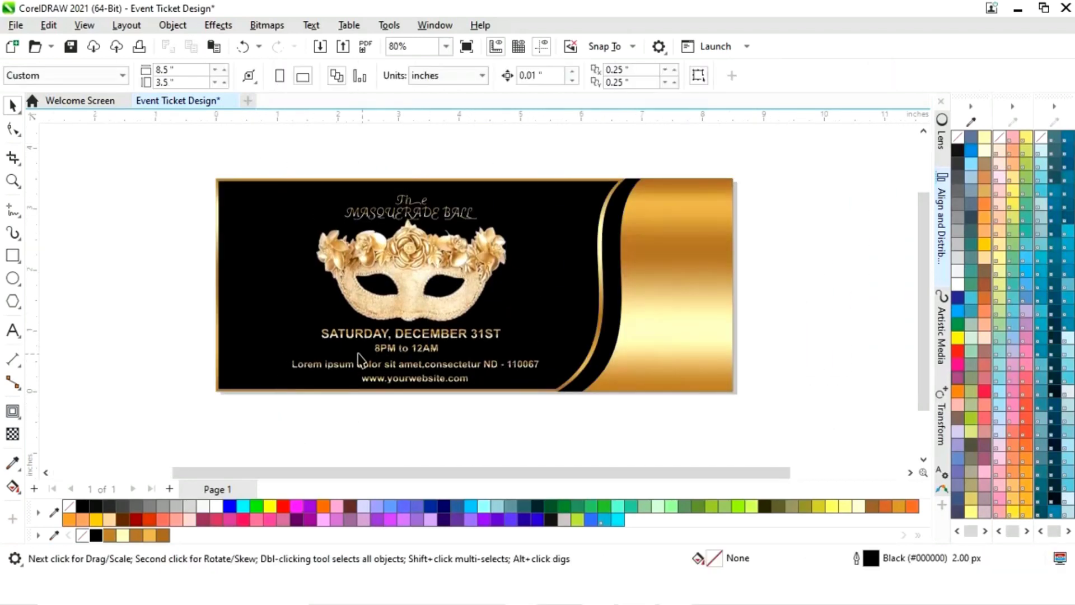
- Center-align the mask, "MASQUERADE BALL" and the four text lines below horizontally with the word "The"
click(430, 380)
key(ctrl+z)
key(ctrl+z)
key(ctrl+z)
key(ctrl+z)
key(ctrl+z)
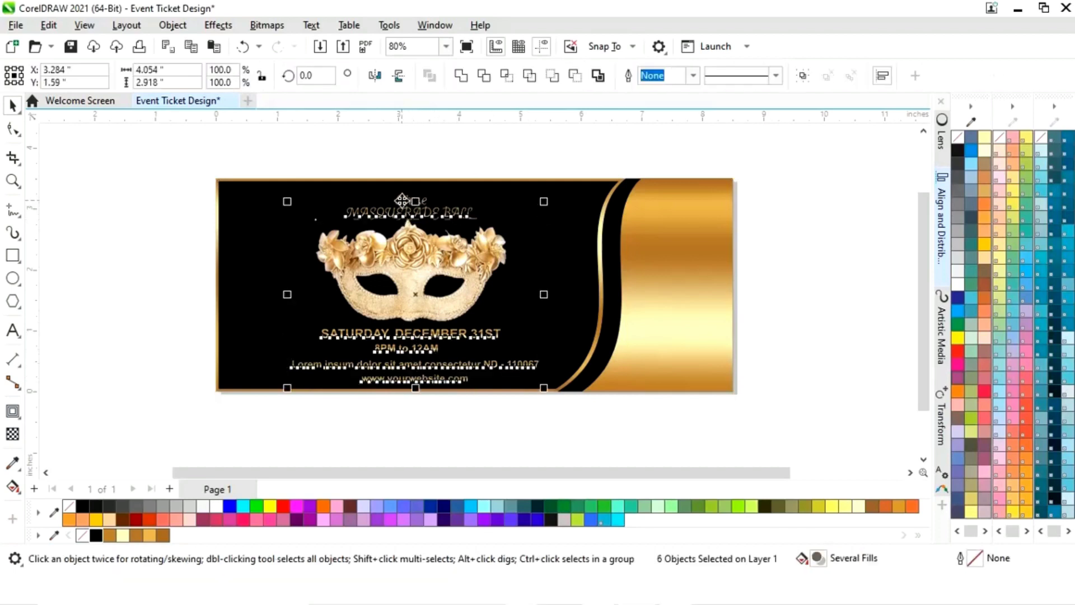
key(ctrl+z)
- Nudge the address, time and date lines, the mask and the title slightly down to even out their vertical spacing
key(ctrl+z)
key(ctrl+z)
key(ctrl+z)
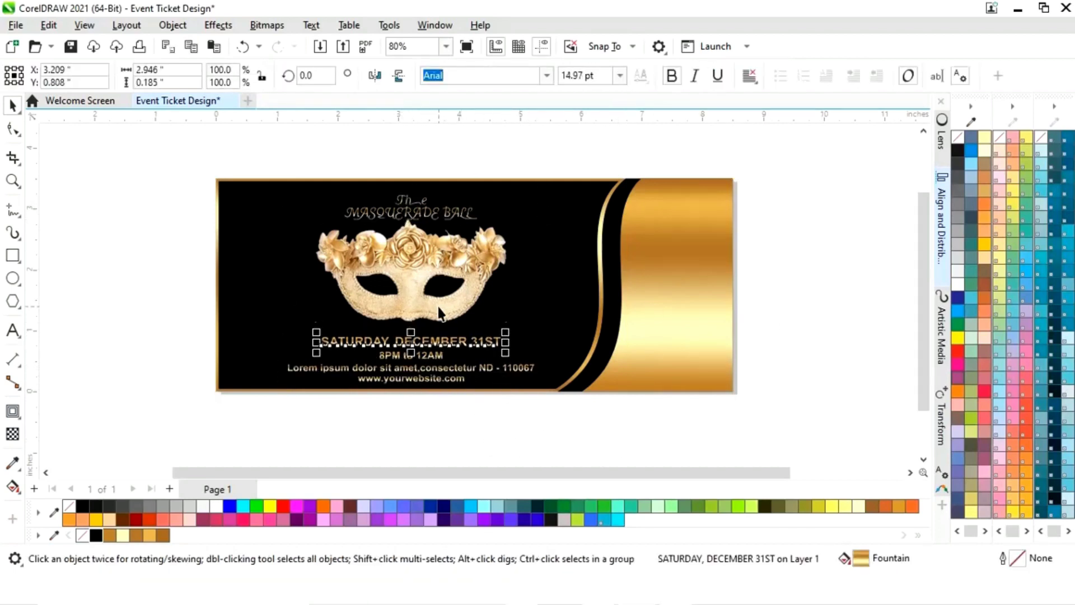
key(ctrl+z)
key(ctrl+z)
- Add the text "GOLDEN CLUB PRESENTS" outside the ticket beside the gold panel and set its font to Arial (Bold)
key(z)
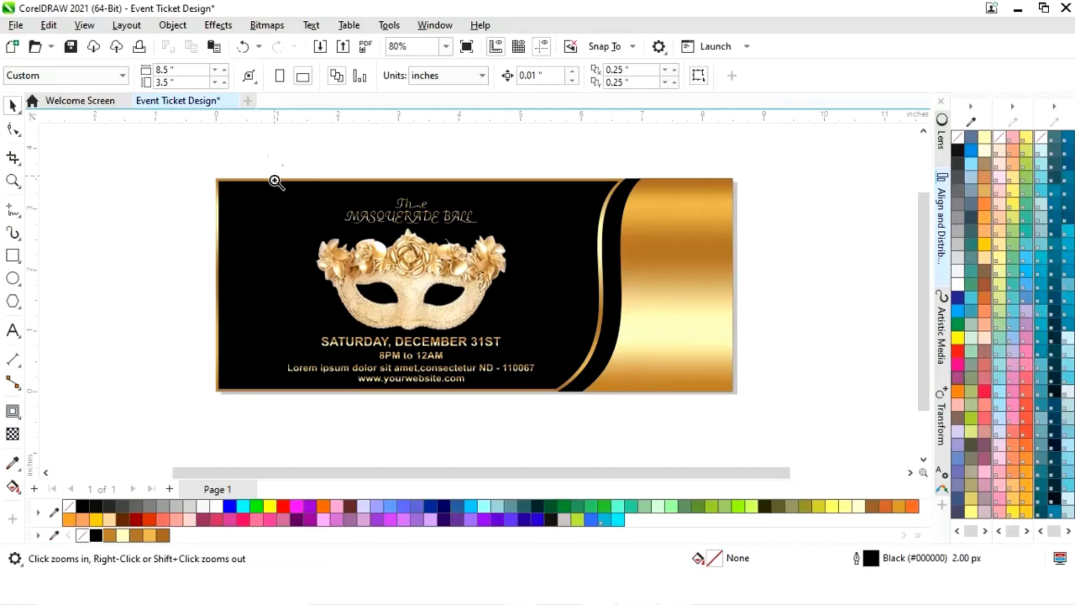
drag(274, 157, 779, 423)
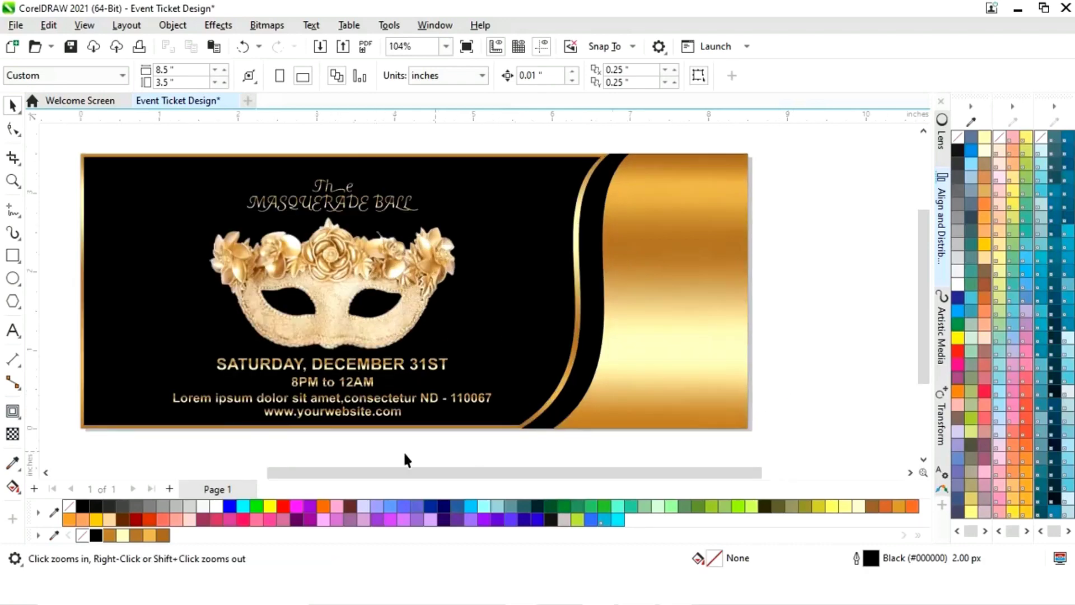
click(13, 331)
click(815, 375)
text(GOLDEN )
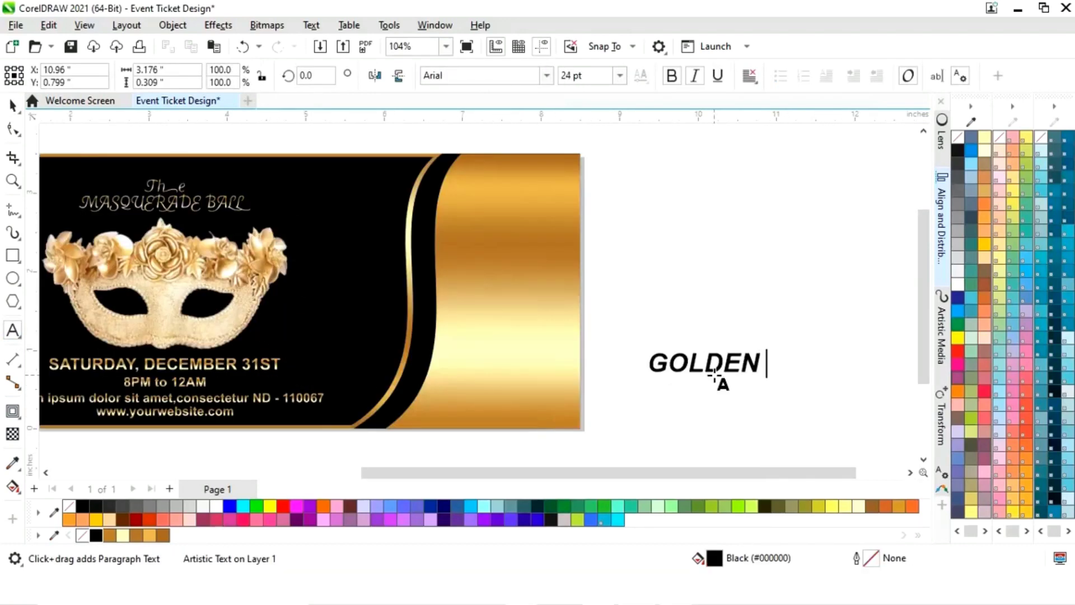
text(CLUB PRESENT)
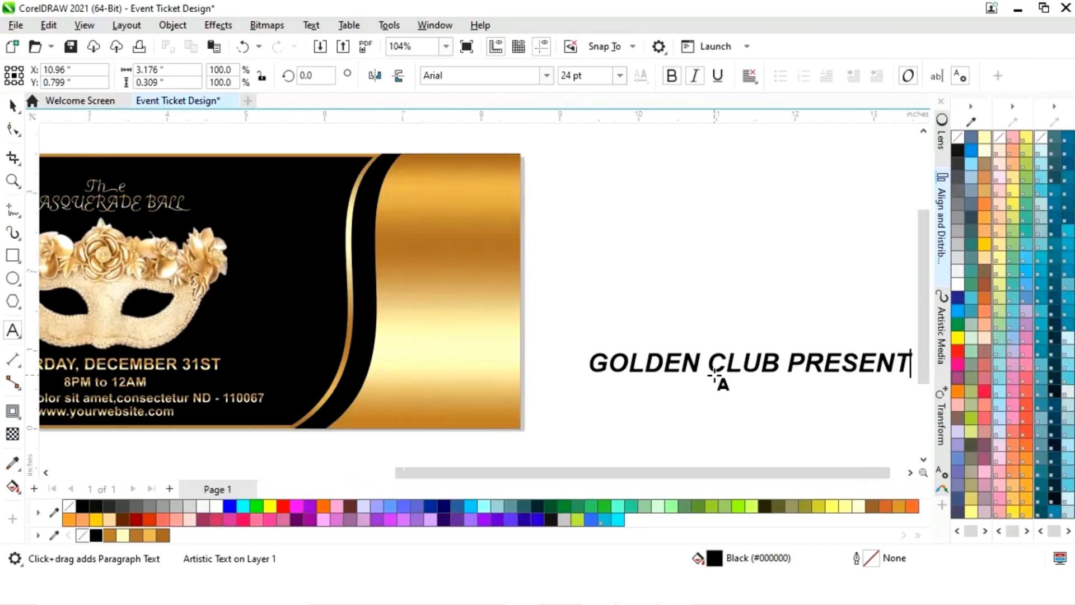
text(S)
key(ctrl+space)
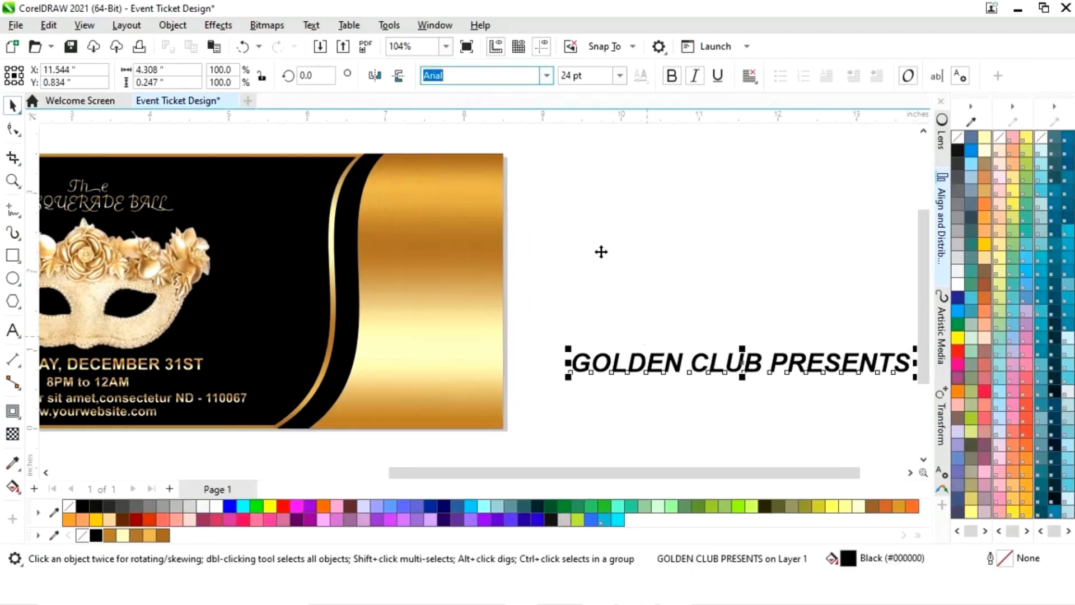
click(546, 78)
mouse_move(528, 228)
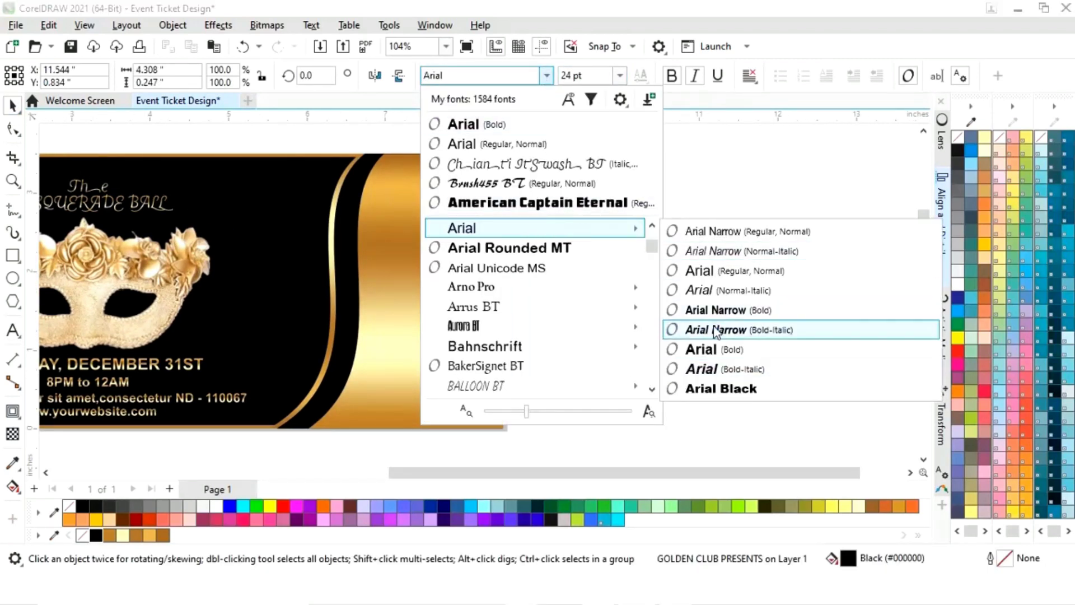
click(703, 349)
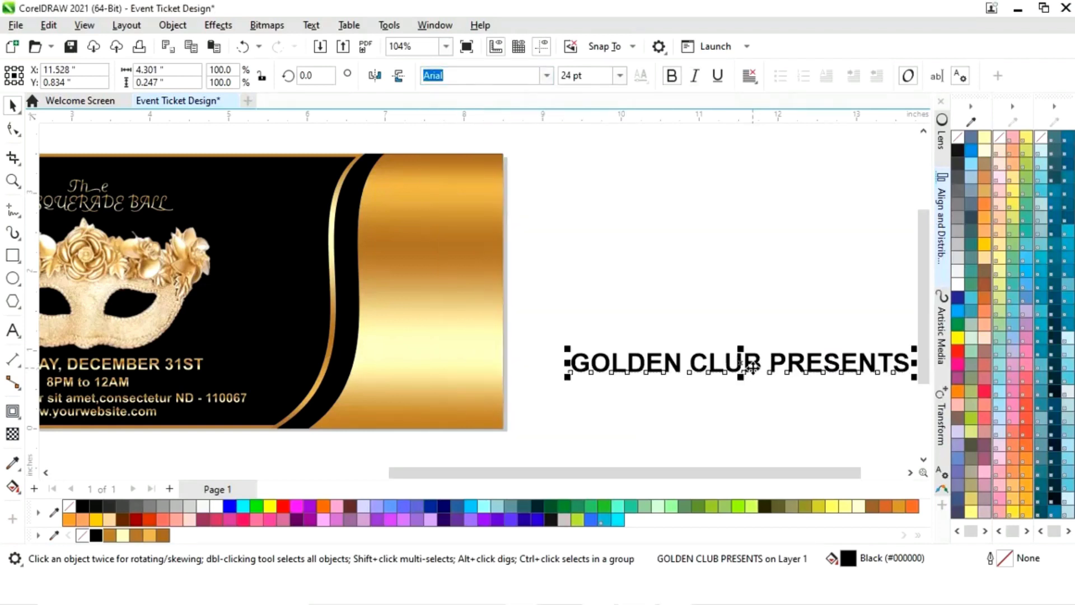
- Move "GOLDEN CLUB PRESENTS" across the gold panel and copy that panel's fill onto the text
drag(751, 367, 421, 224)
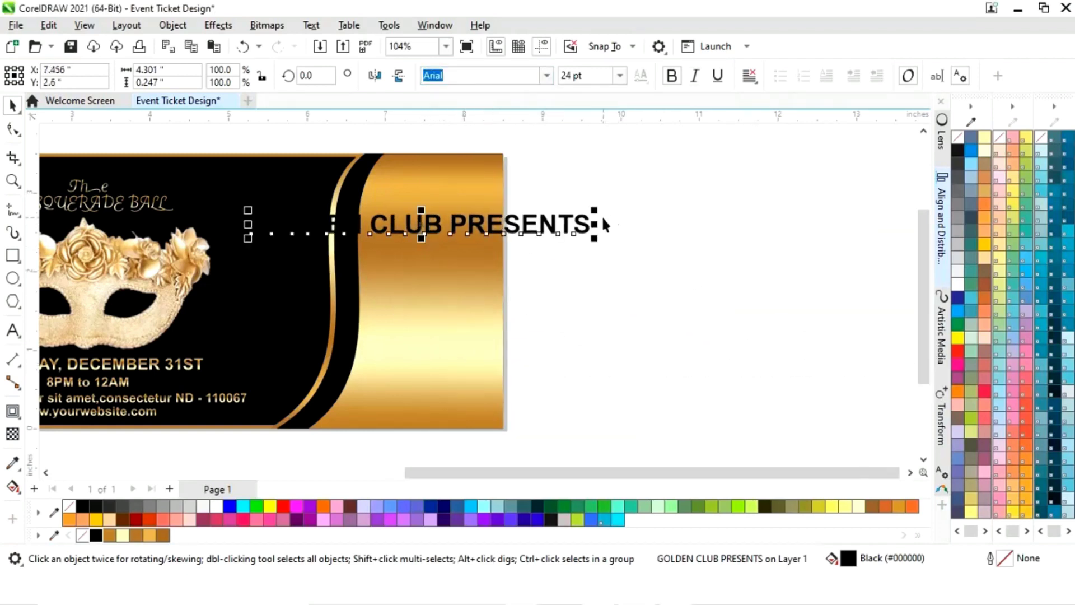
click(48, 25)
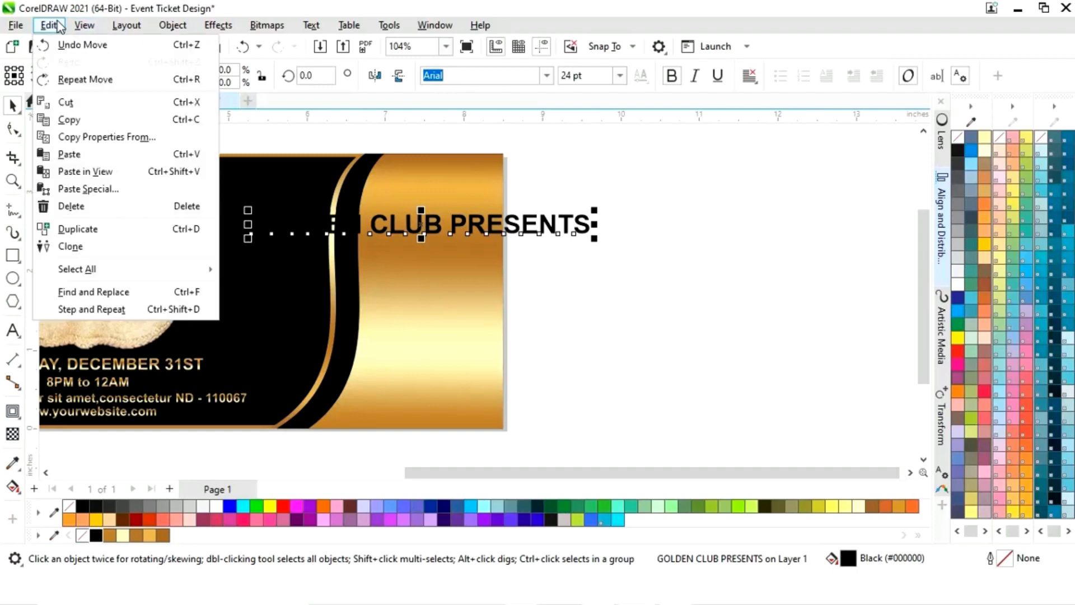
click(106, 136)
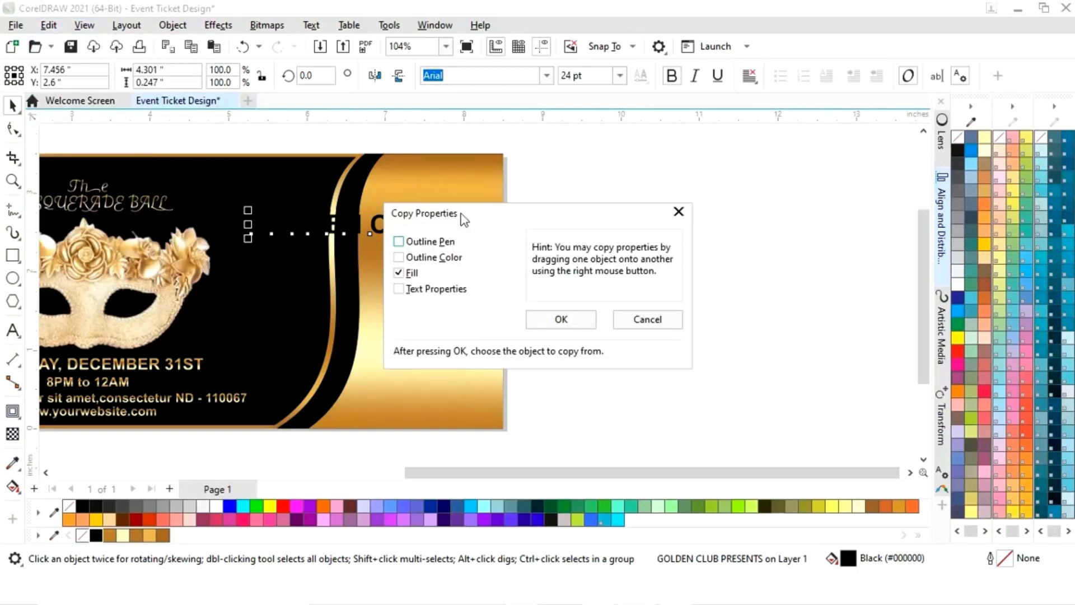
click(558, 317)
click(454, 322)
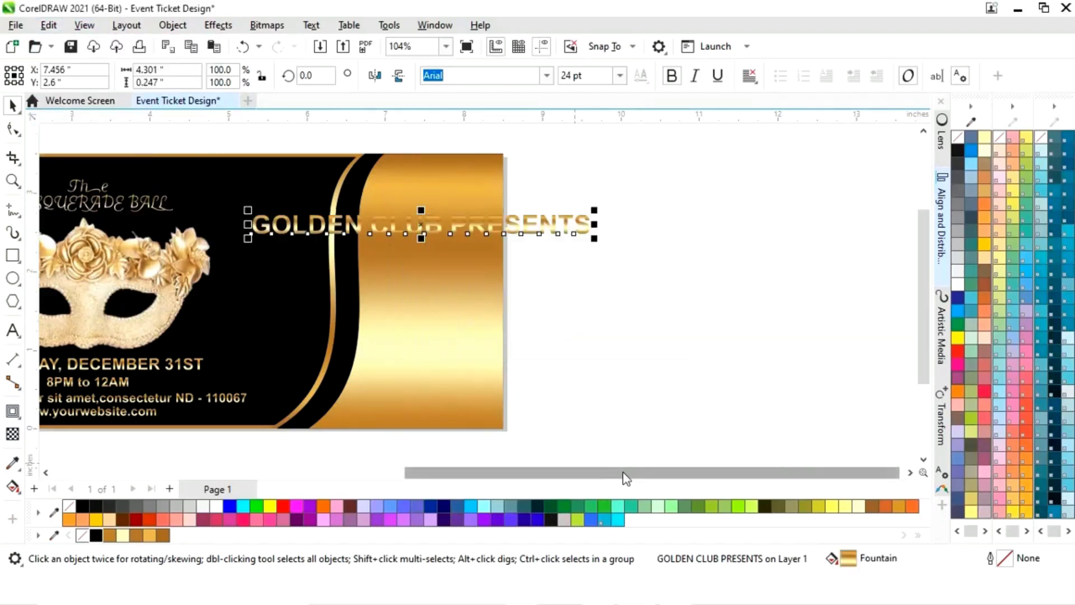
- Scale "GOLDEN CLUB PRESENTS" down to about 1.87 inches wide and center it above the word "The"
drag(628, 474, 432, 470)
drag(767, 229, 484, 171)
drag(653, 159, 453, 167)
shift+click(431, 187)
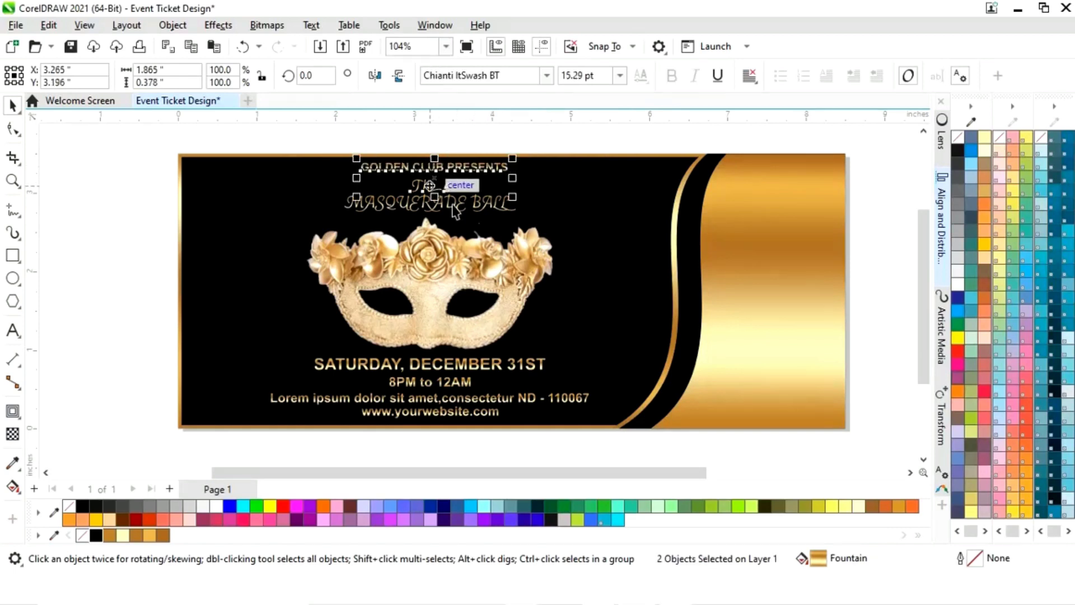
click(551, 133)
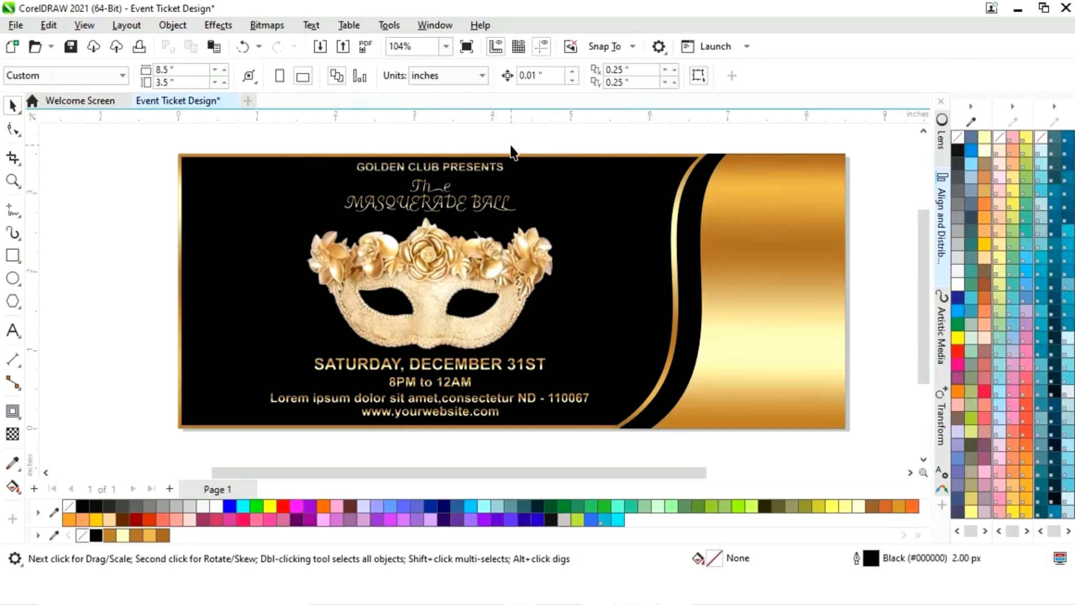
- Enlarge both title lines to about 19.2 pt and shrink the centered "GOLDEN CLUB PRESENTS" line above them to about 1.56 inches wide
click(507, 205)
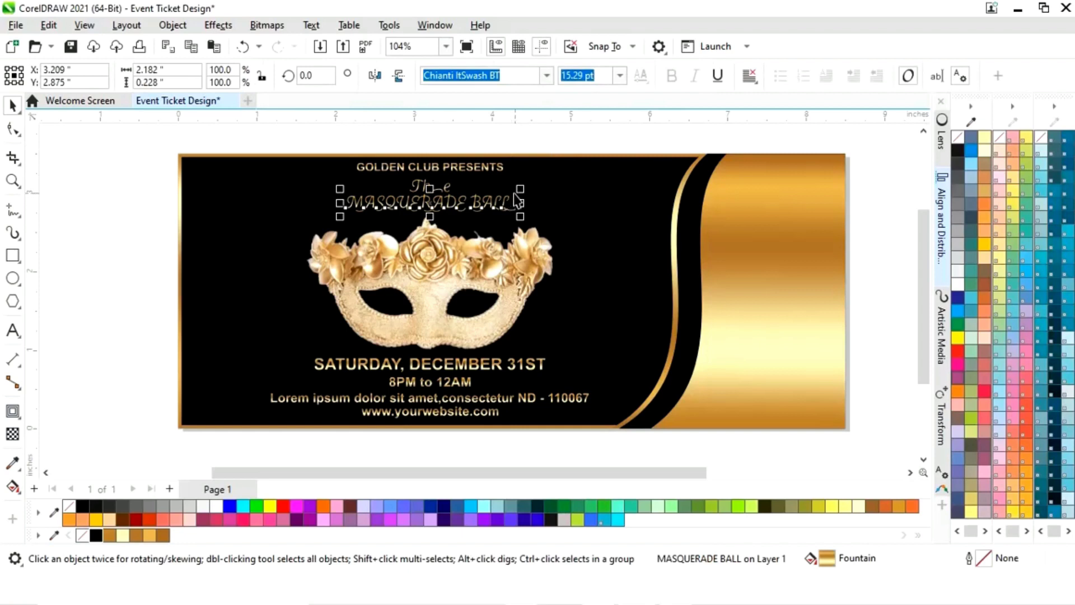
shift+click(448, 188)
drag(520, 178, 499, 160)
click(496, 167)
shift+click(429, 188)
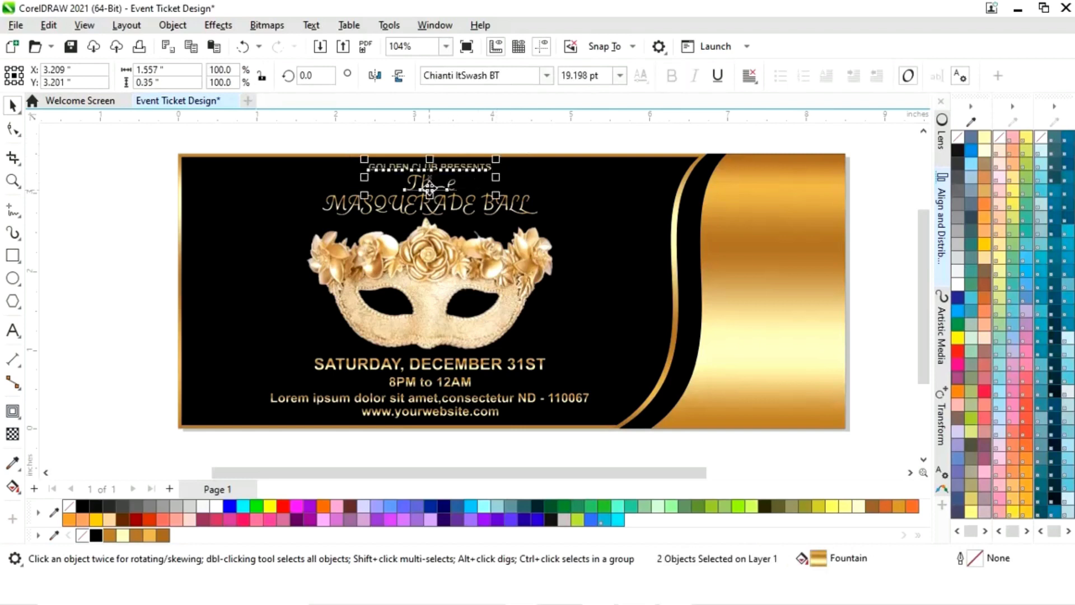
click(557, 157)
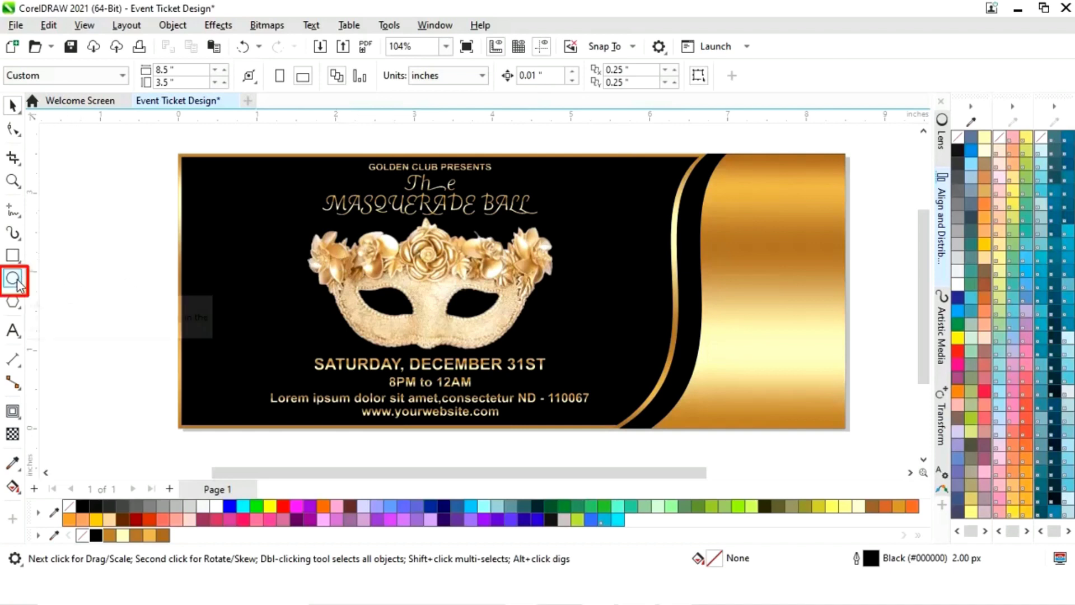
- Draw a circle about 0.79 inch wide beside the ticket's left edge and copy the gold panel's fill onto it
key(F7)
drag(91, 250, 153, 312)
key(space)
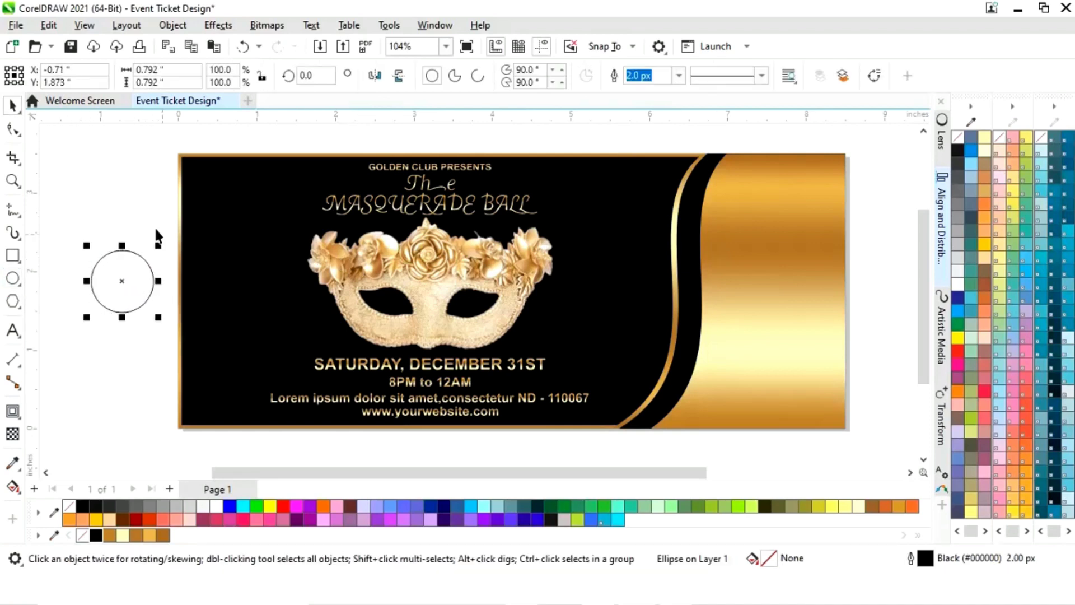
click(49, 25)
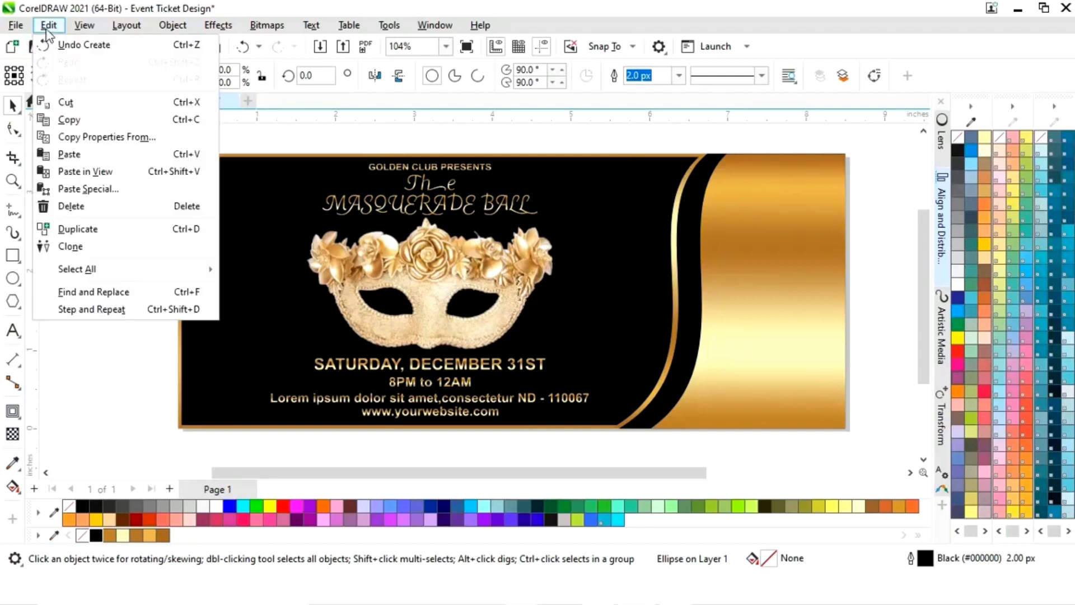
click(73, 140)
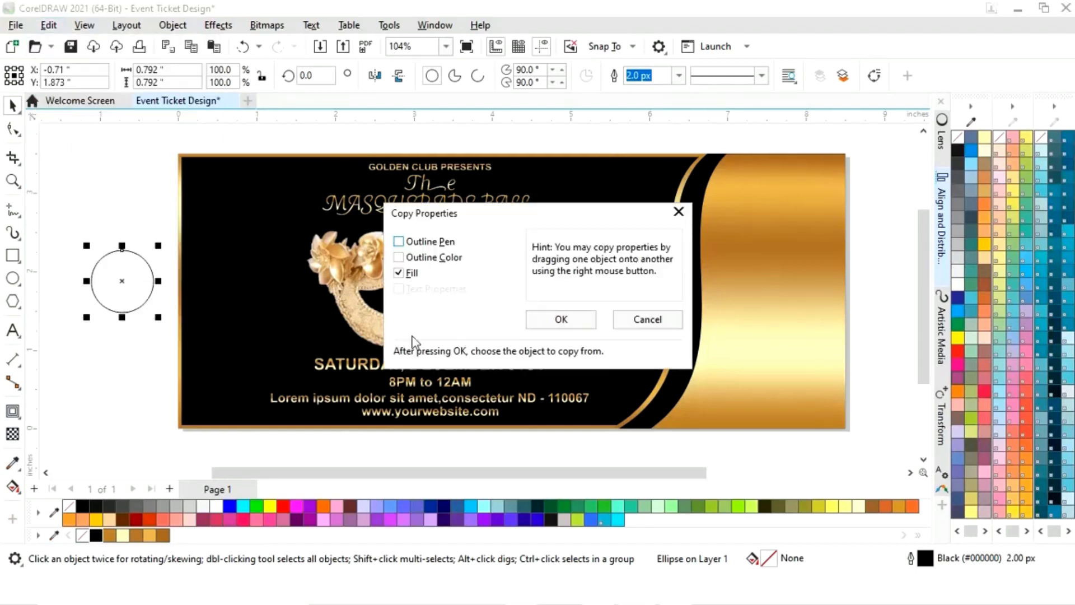
click(561, 320)
click(767, 340)
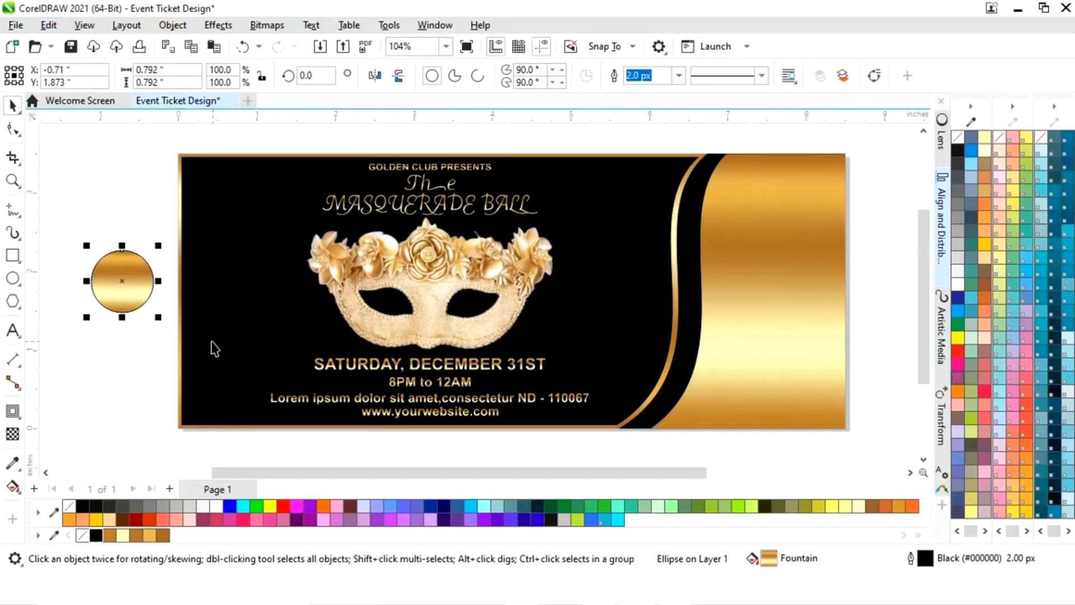
- Reverse the direction of the circle's gold fountain fill and remove its outline
click(13, 486)
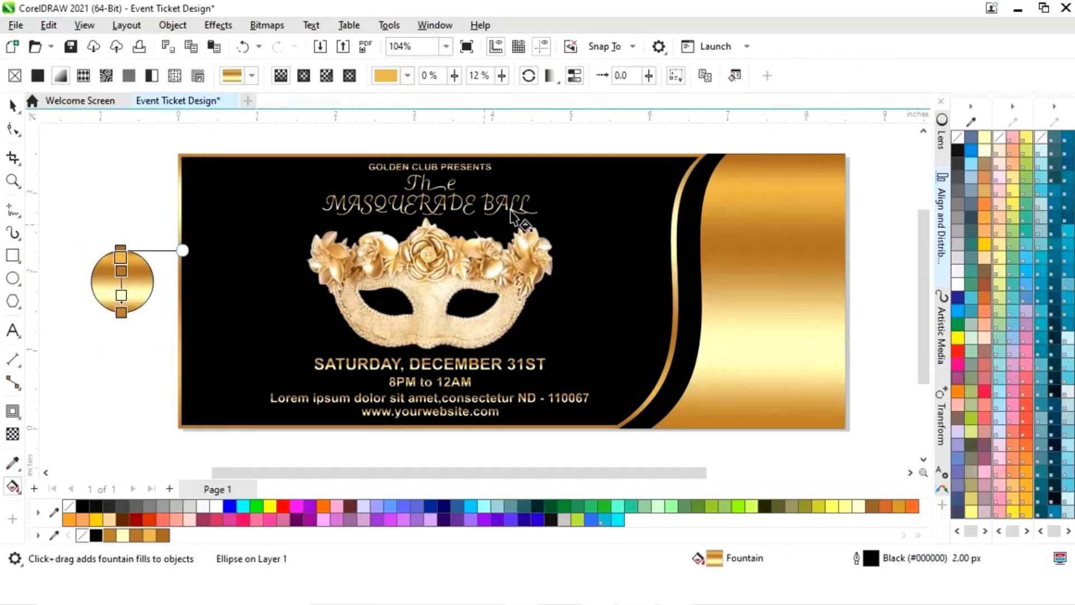
click(528, 75)
click(12, 104)
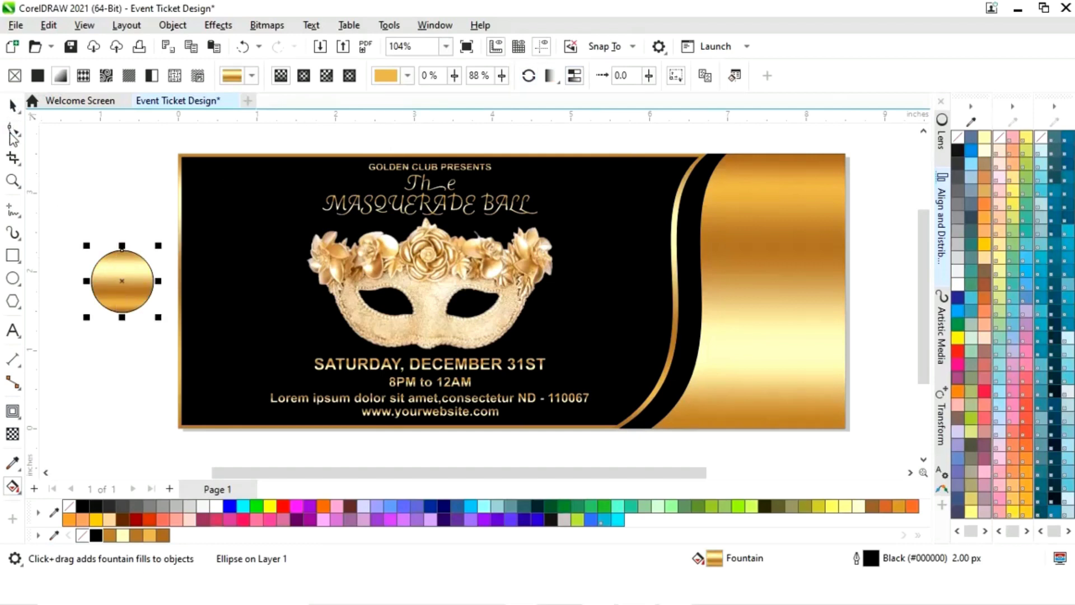
right_click(67, 502)
- Move the gold circle onto the black area left of the mask and scale it down to about 0.56 inch
drag(125, 283, 250, 265)
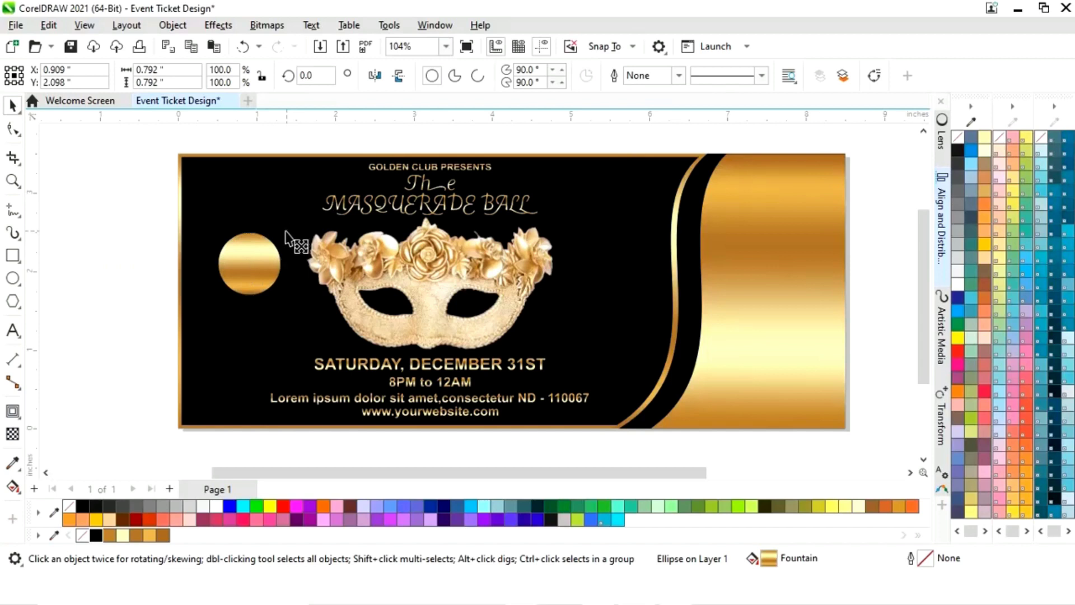
drag(284, 230, 263, 271)
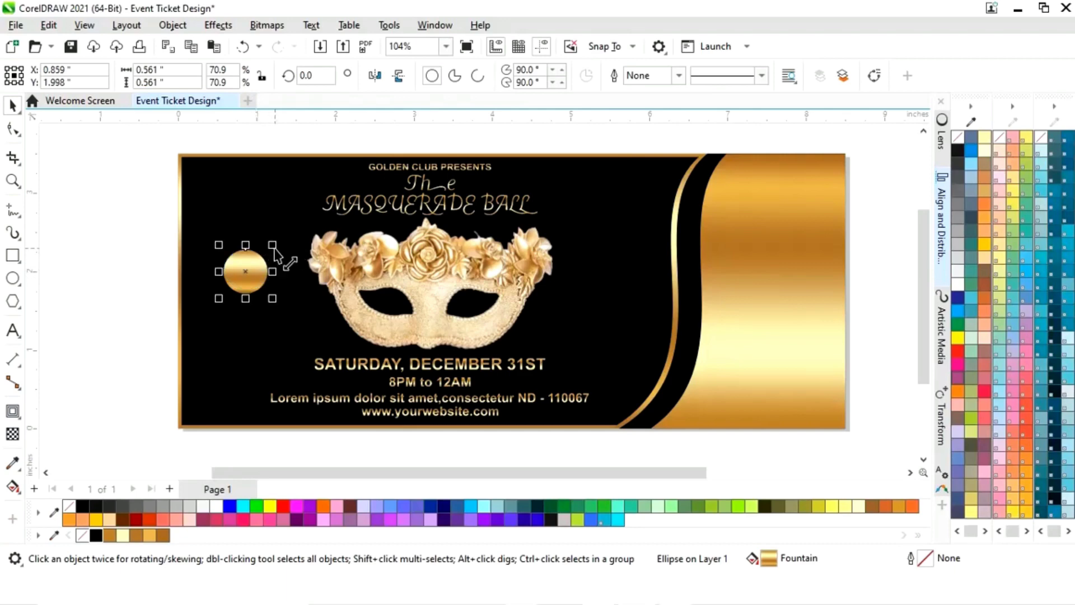
- Add a concentric copy about 0.5 inch wide inside the gold circle and fill it with black
key(z)
drag(148, 204, 288, 324)
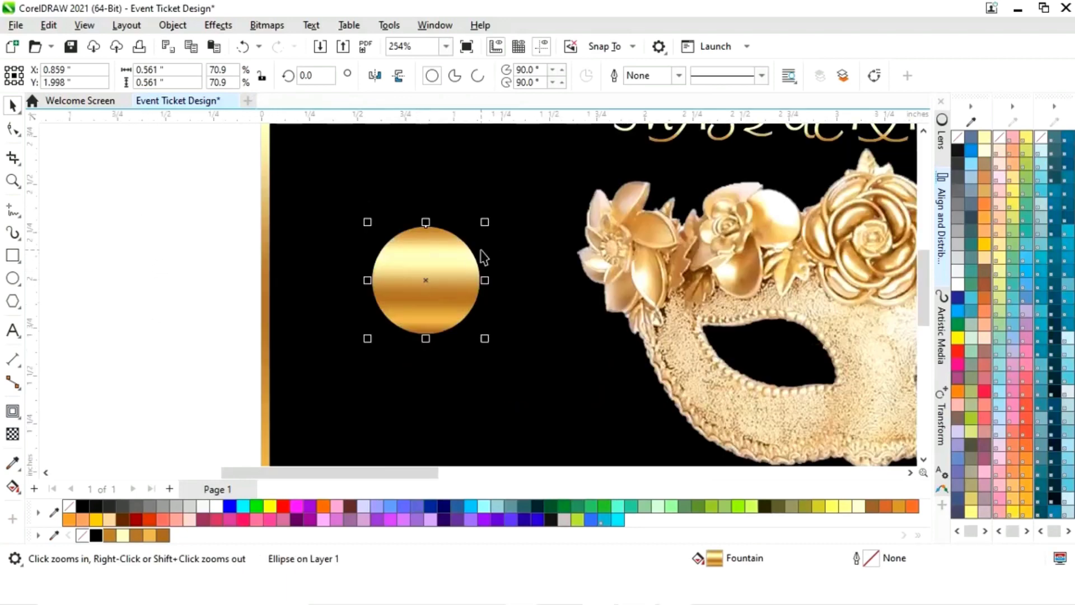
drag(485, 223, 479, 227)
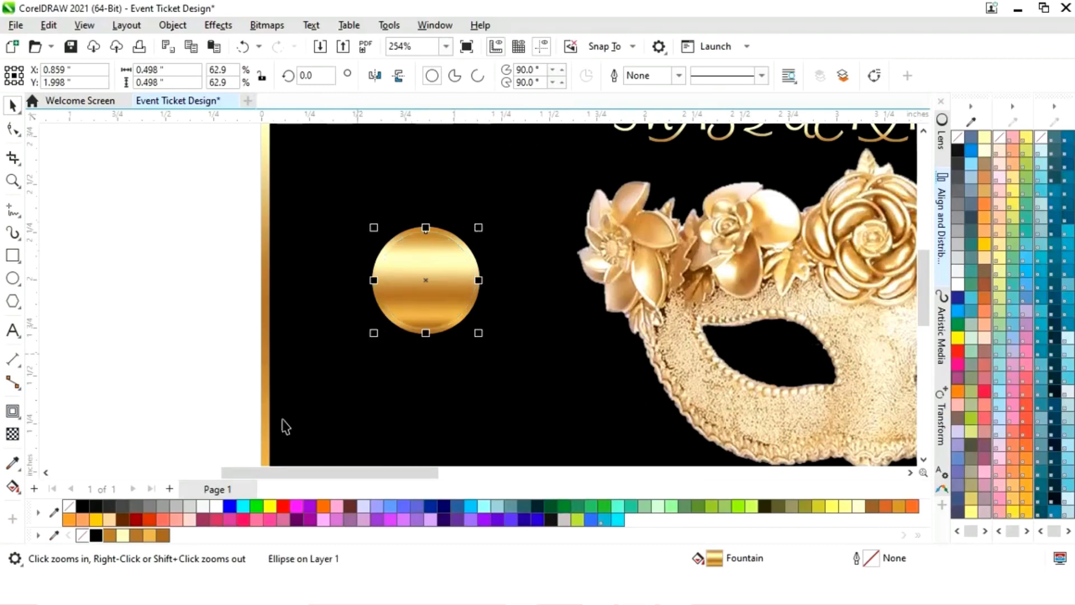
click(95, 535)
key(shift+F4)
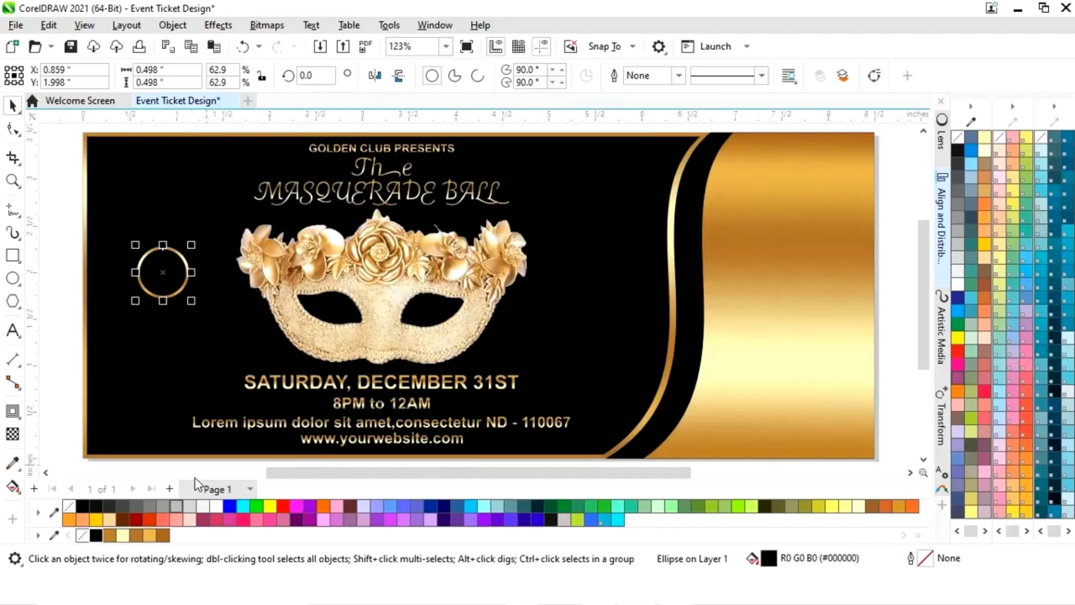
click(77, 274)
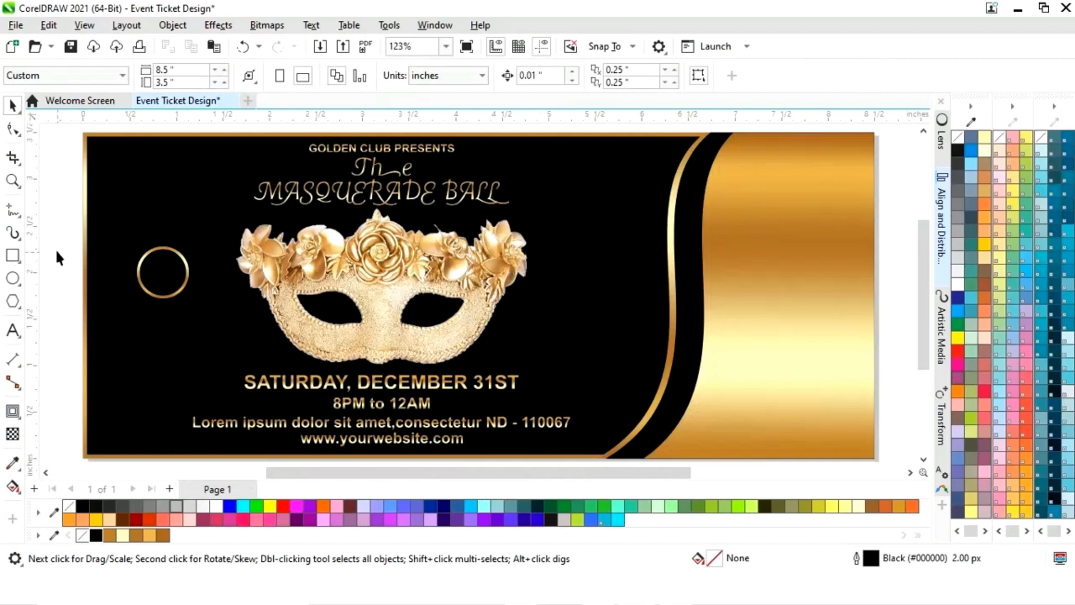
- Group the gold and black circles and place a copy of the group right of the mask, both scaled to about 0.49 inch
drag(59, 235, 234, 328)
right_click(168, 274)
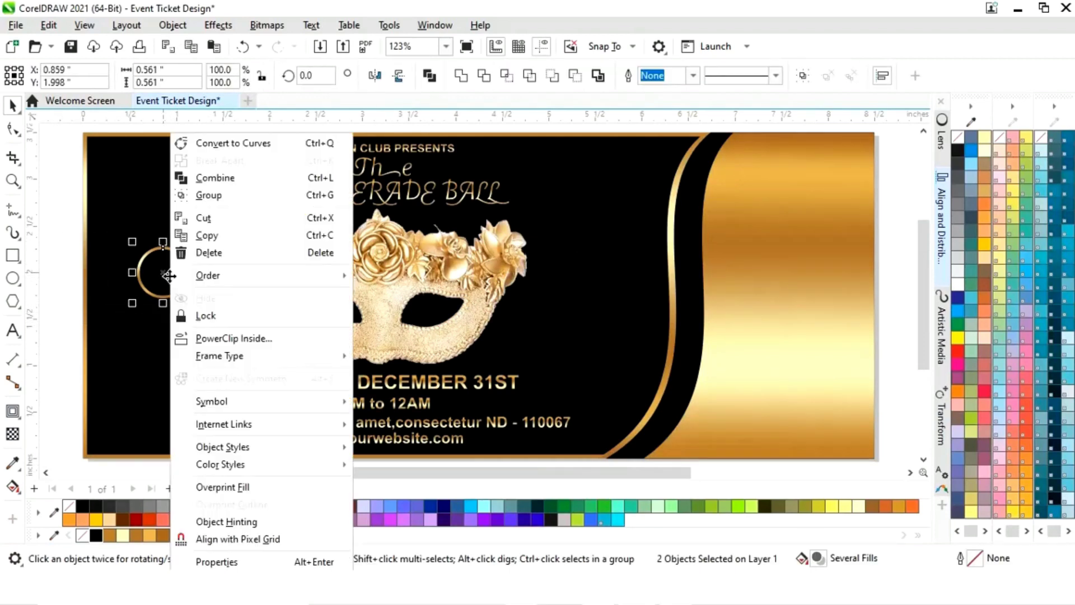
click(209, 195)
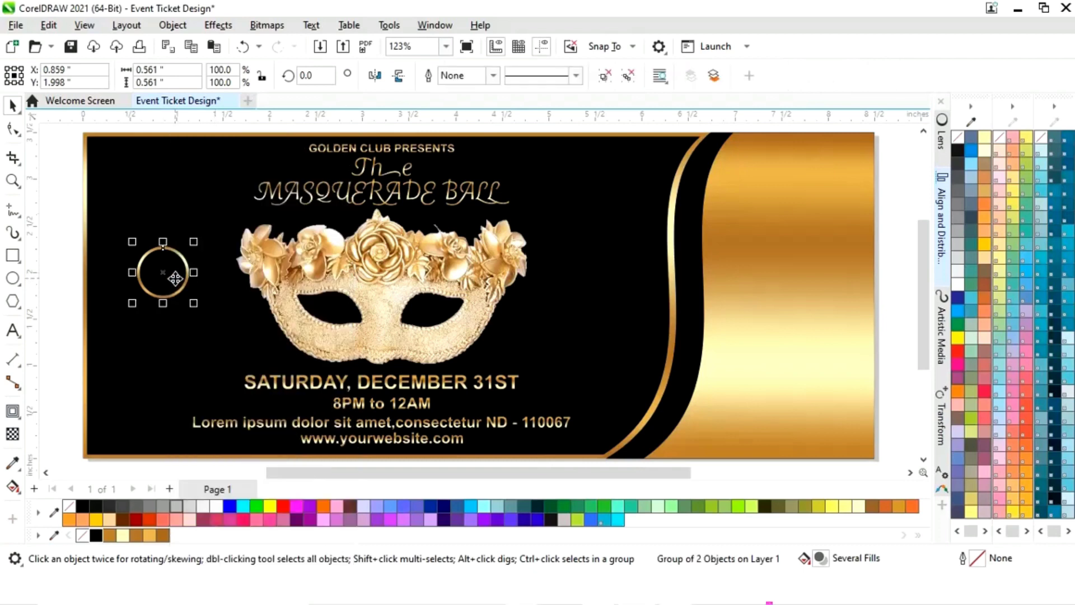
drag(193, 241, 584, 269)
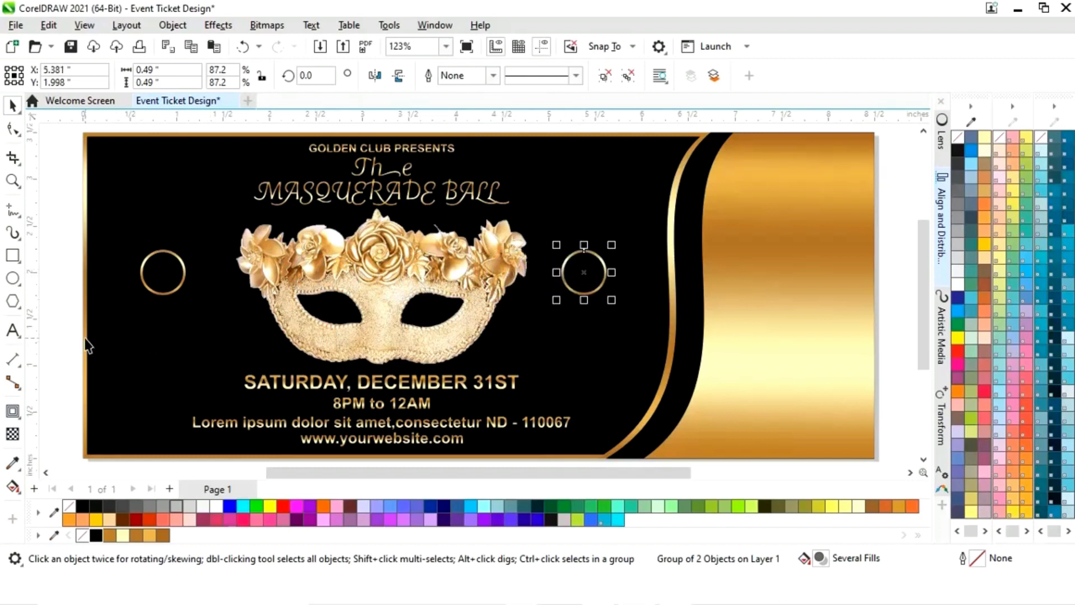
click(53, 340)
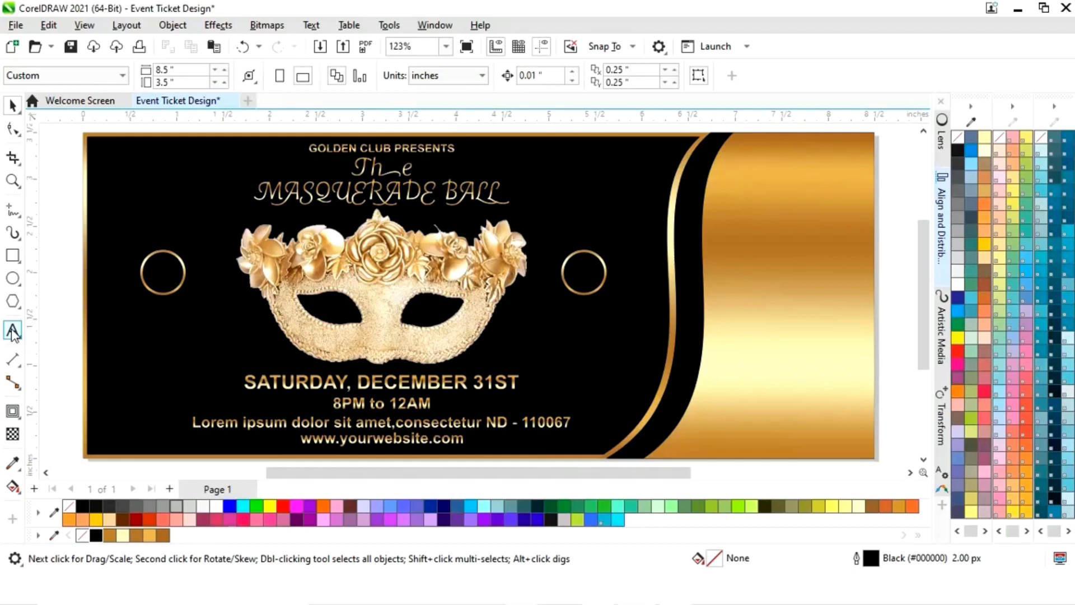
- Add the text "TICKET NUMBER" on the gold panel at the ticket's right end
key(F8)
click(733, 320)
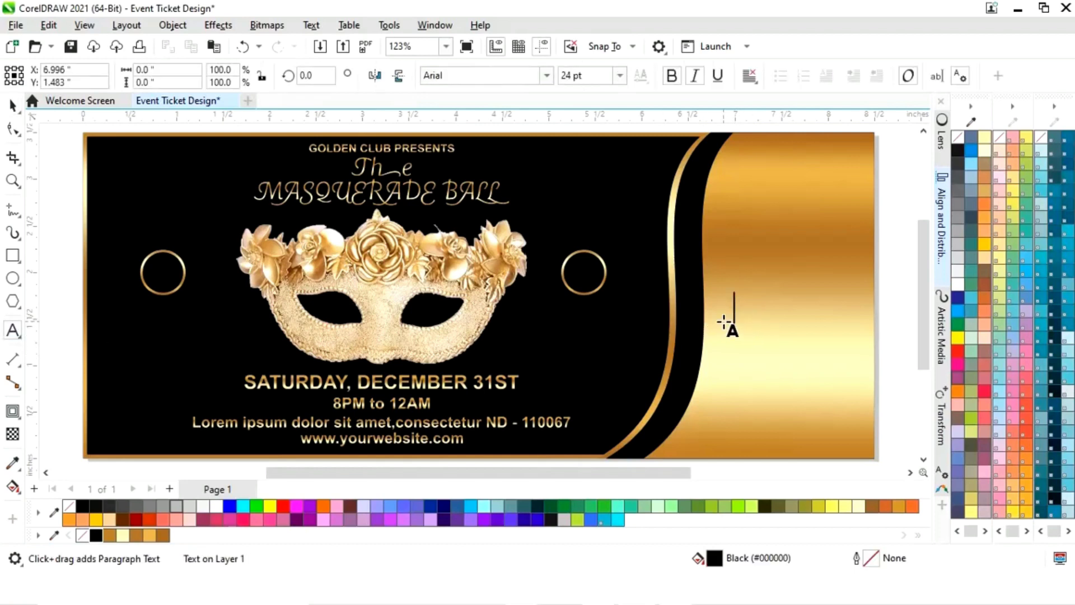
text(TICK)
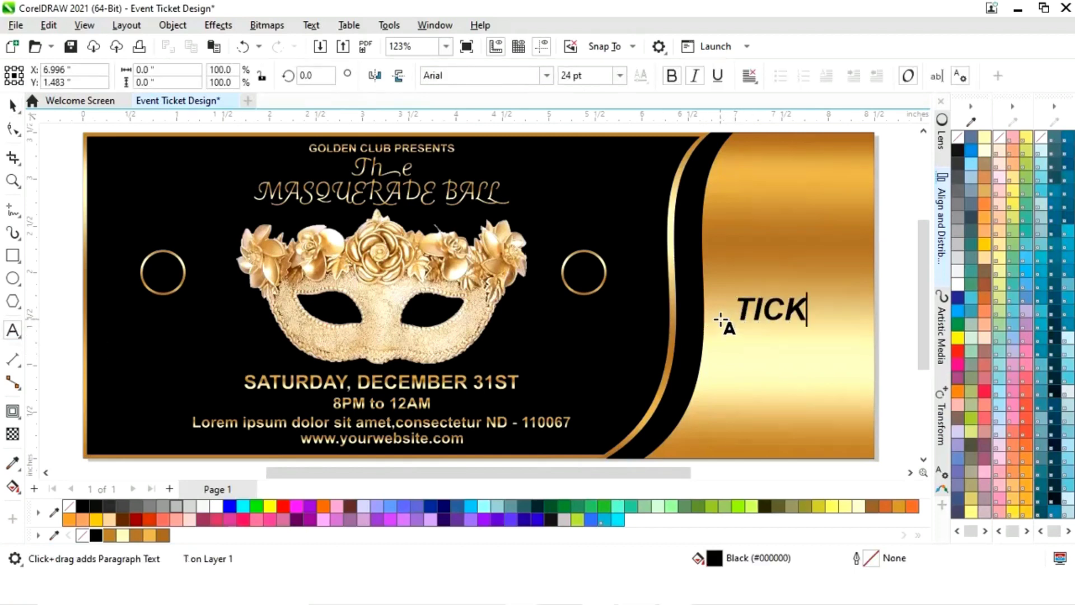
text(ET NUMBER)
key(ctrl+space)
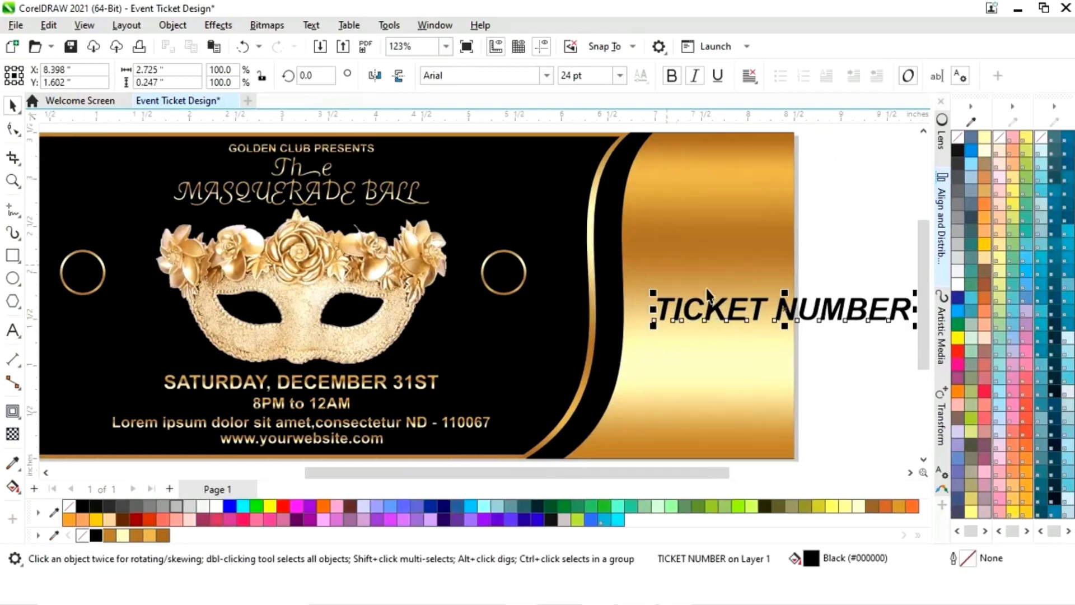
- Set the "TICKET NUMBER" text to Arial Bold and copy the gold fountain fill from the ticket's end panel onto it
click(546, 75)
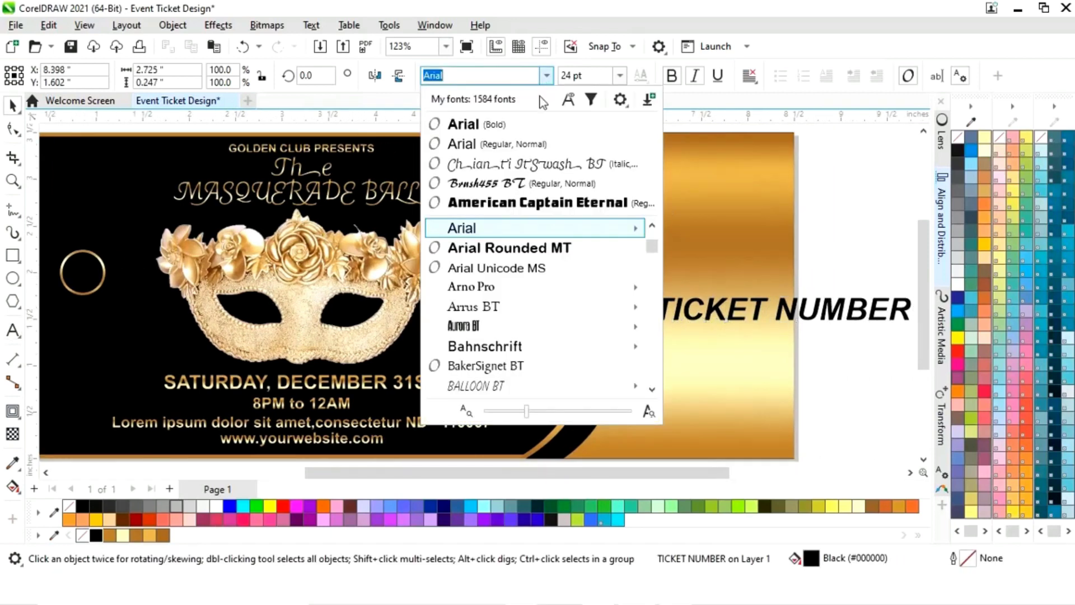
mouse_move(640, 232)
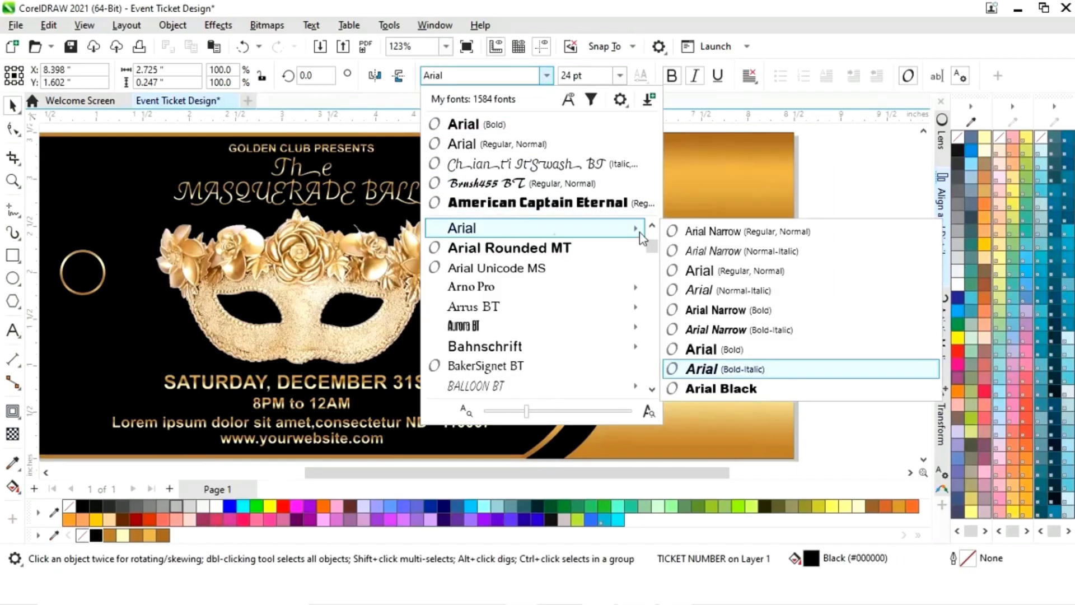
click(717, 349)
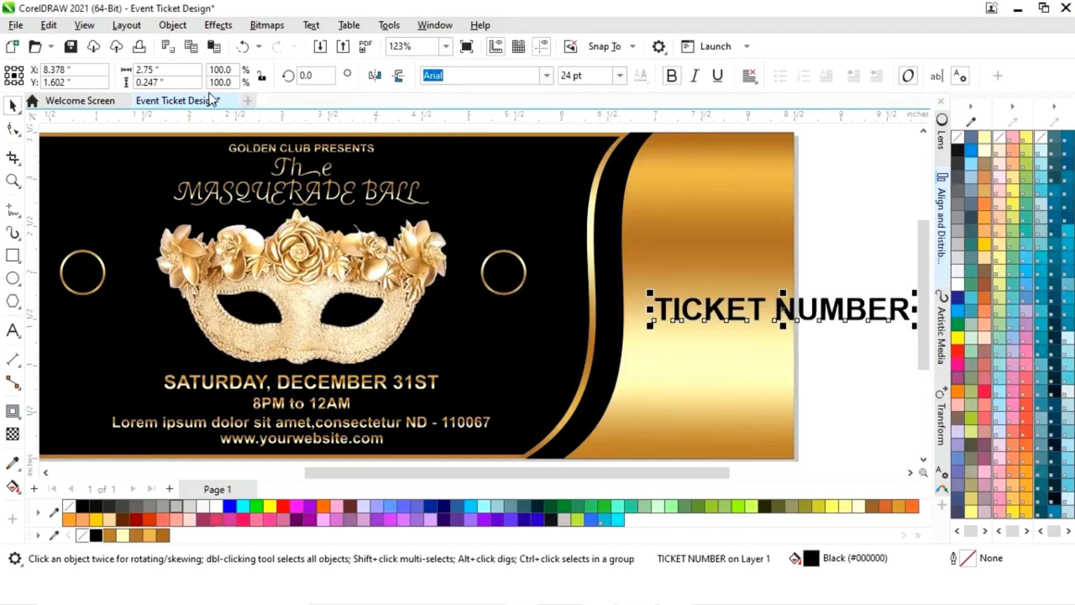
click(56, 29)
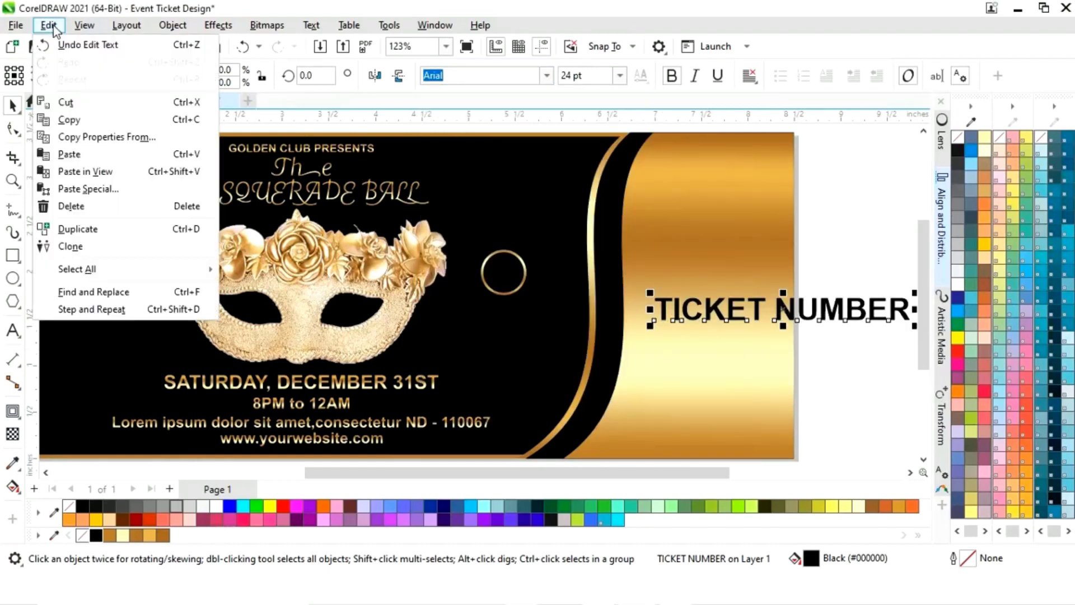
click(81, 139)
click(560, 325)
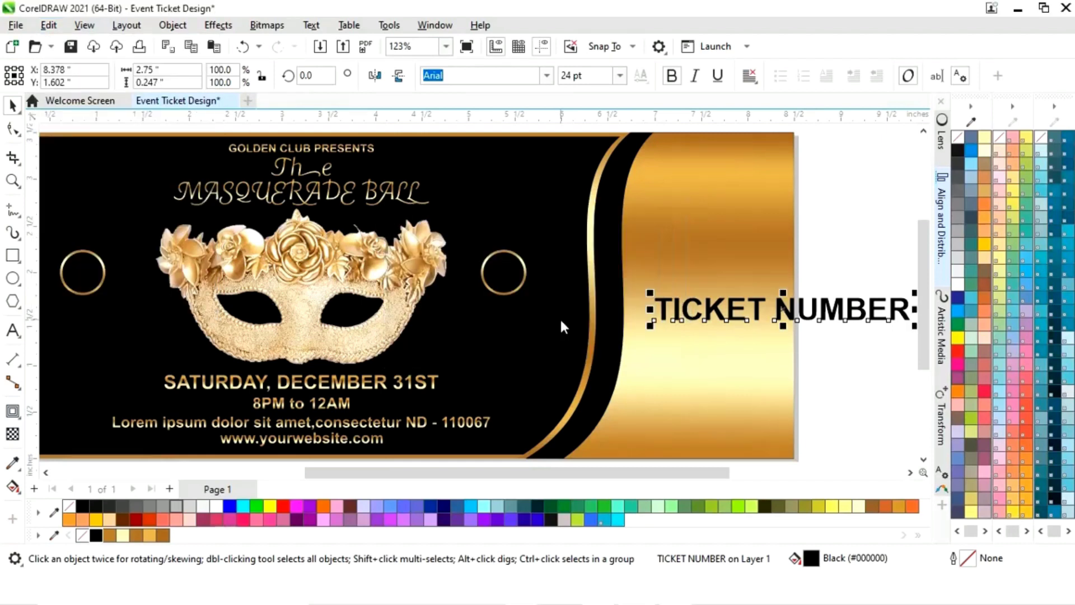
click(709, 385)
- Scale "TICKET NUMBER" down to about 1.13 inches wide and centre it just above the ring left of the mask
drag(796, 320, 211, 242)
scroll(268, 290, left, 3)
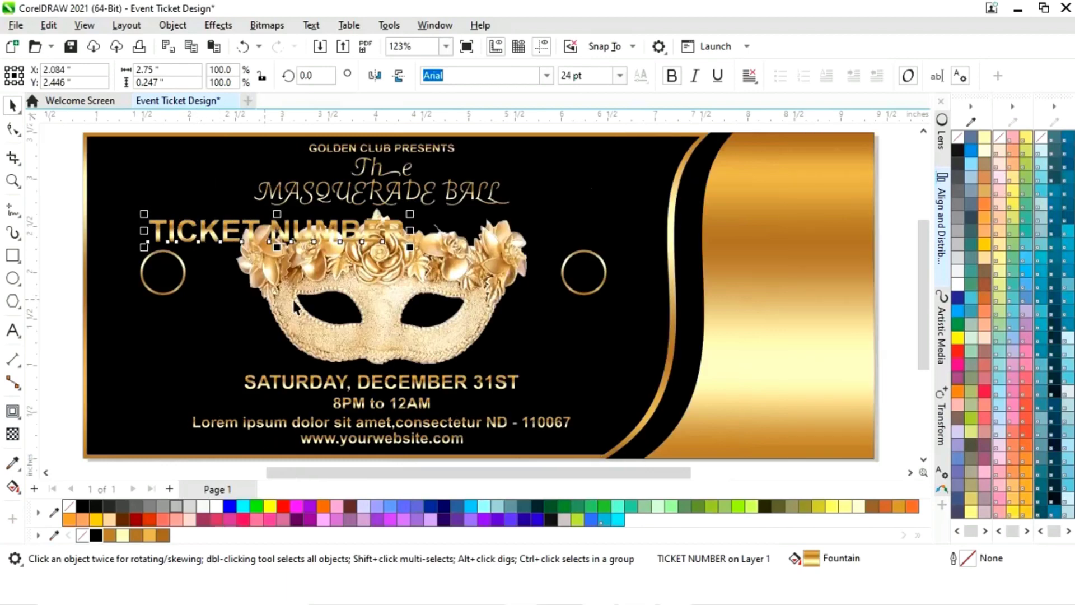
drag(411, 217, 331, 224)
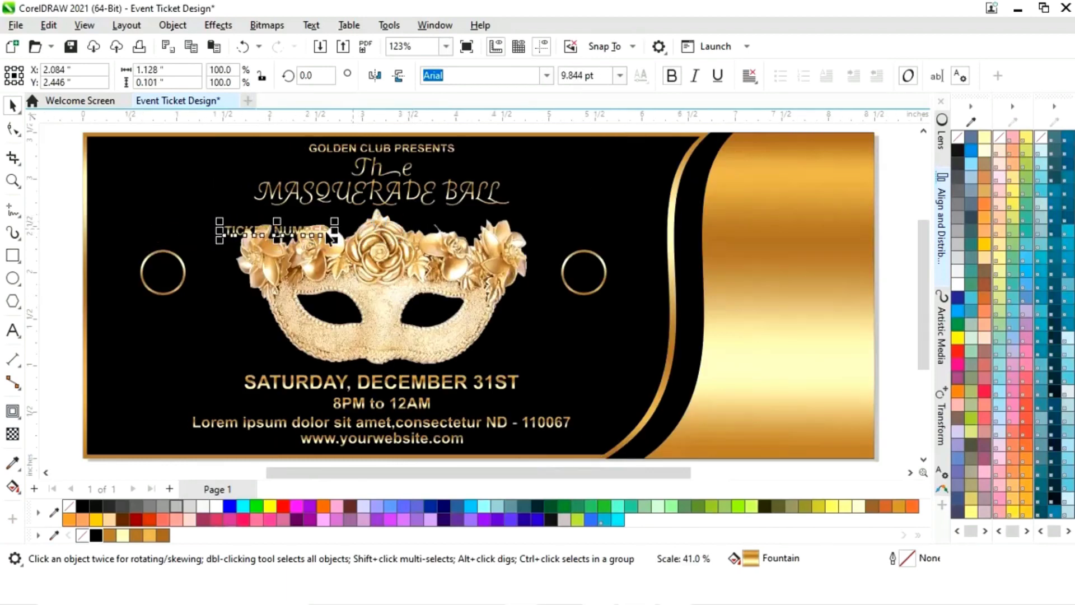
drag(275, 242, 170, 247)
shift+click(178, 273)
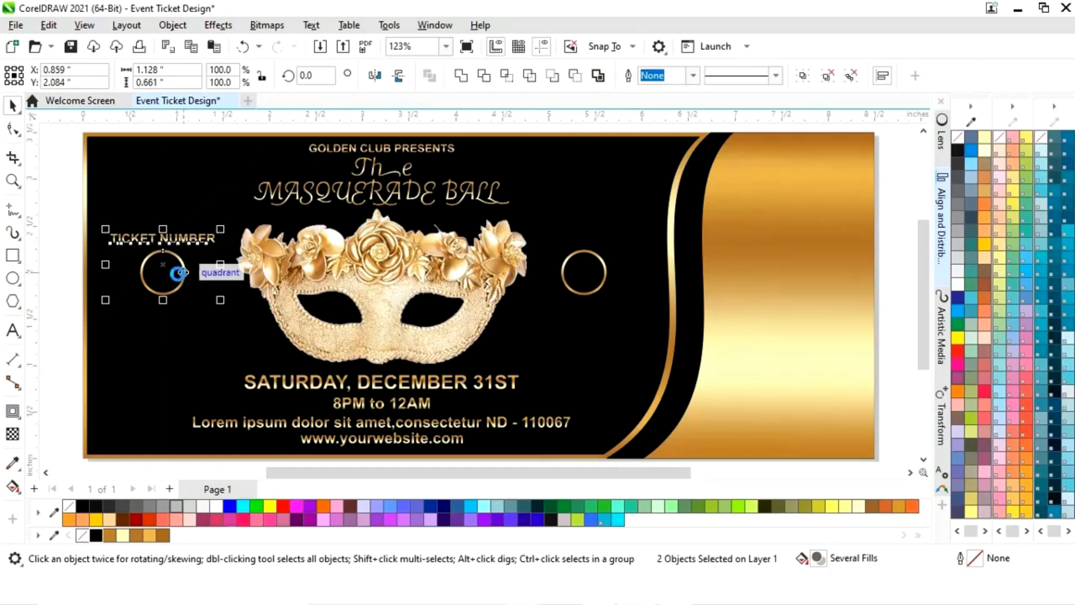
click(59, 250)
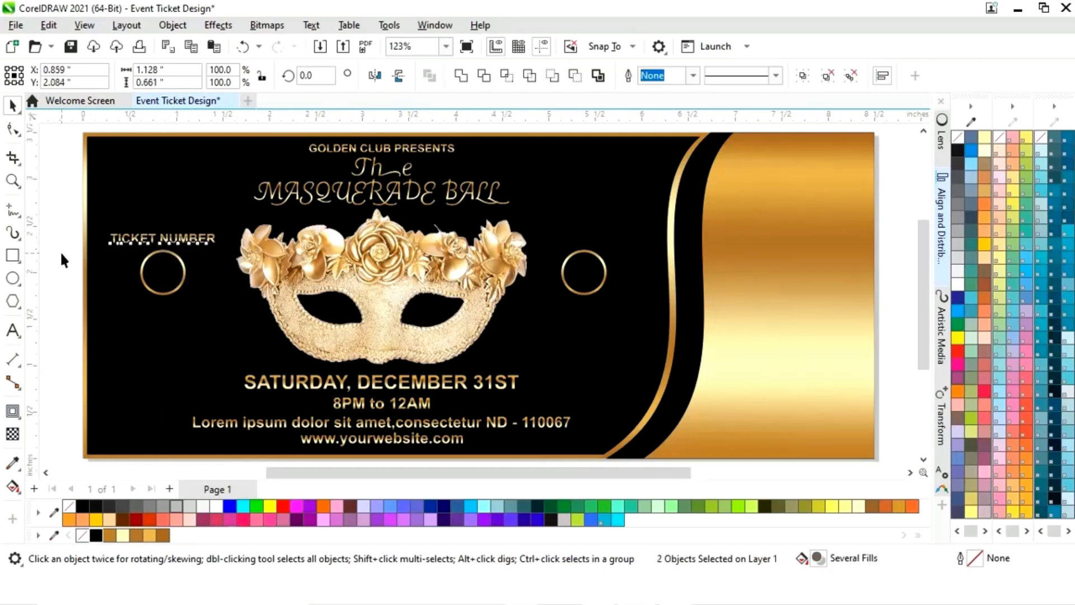
- Place a copy of "TICKET NUMBER" above the ring right of the mask and change its wording to "TICKET PRICE"
click(174, 246)
drag(166, 238, 588, 243)
right_click(588, 243)
click(13, 330)
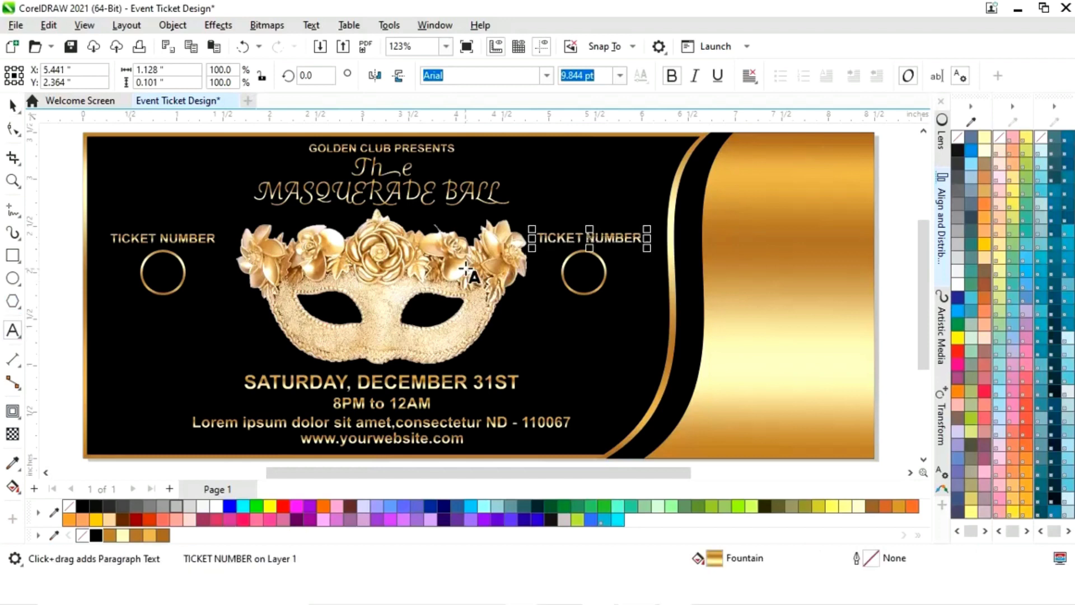
click(630, 246)
key(BackSpace)
key(BackSpace)
key(BackSpace)
key(BackSpace)
key(BackSpace)
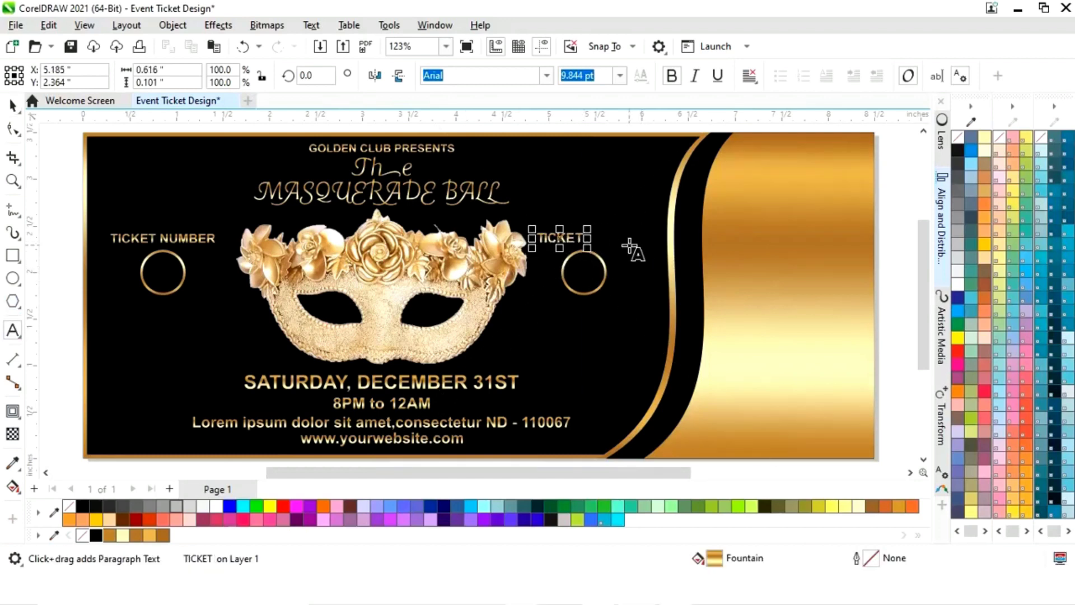
text(PRICE)
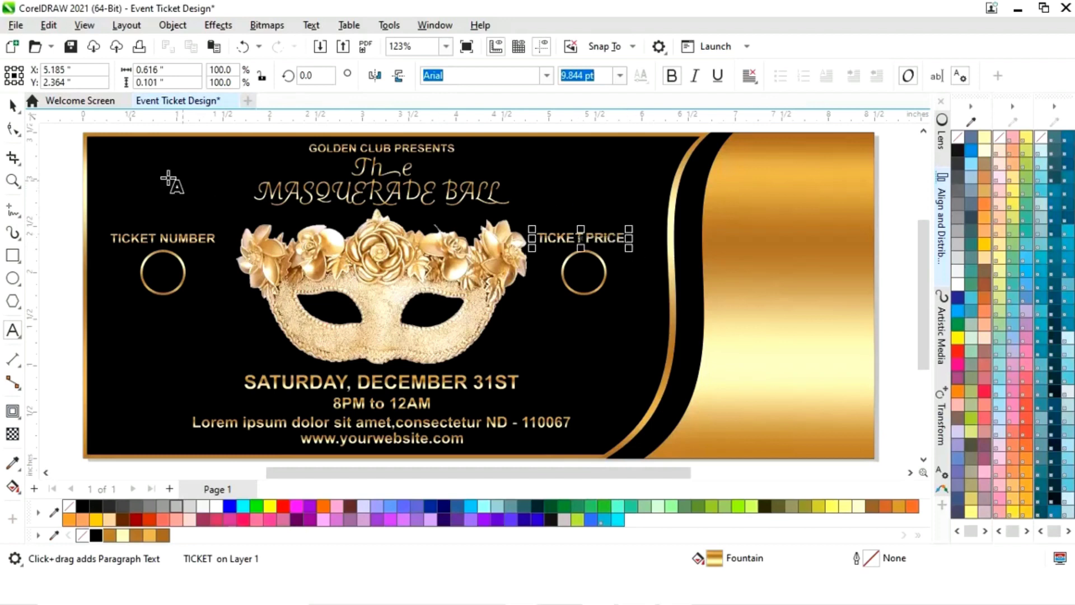
- Centre the "TICKET PRICE" text horizontally over the ring right of the mask
click(12, 106)
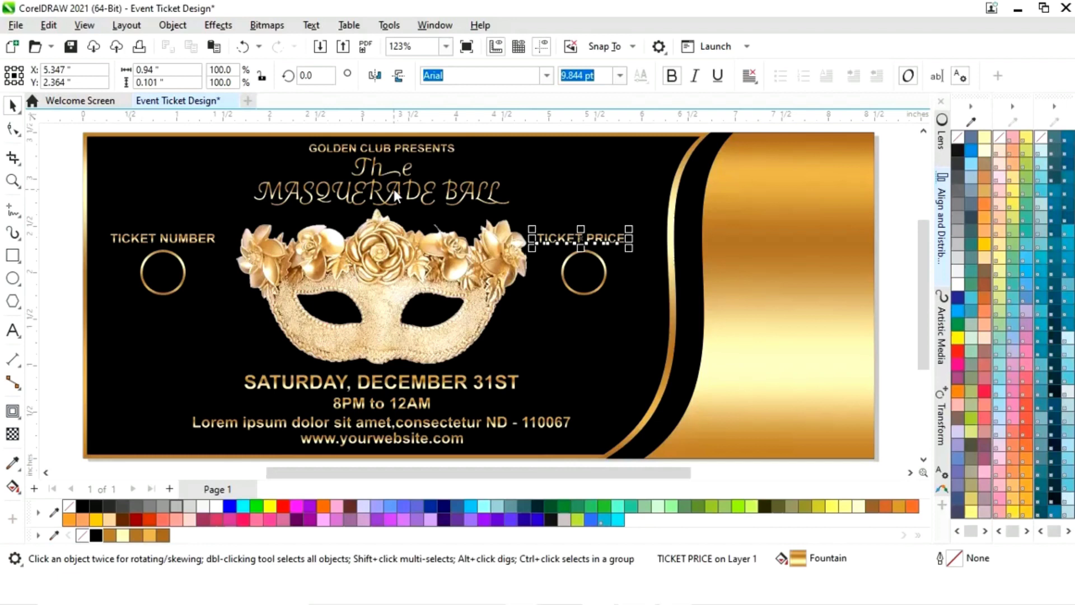
shift+click(594, 276)
drag(594, 275, 597, 276)
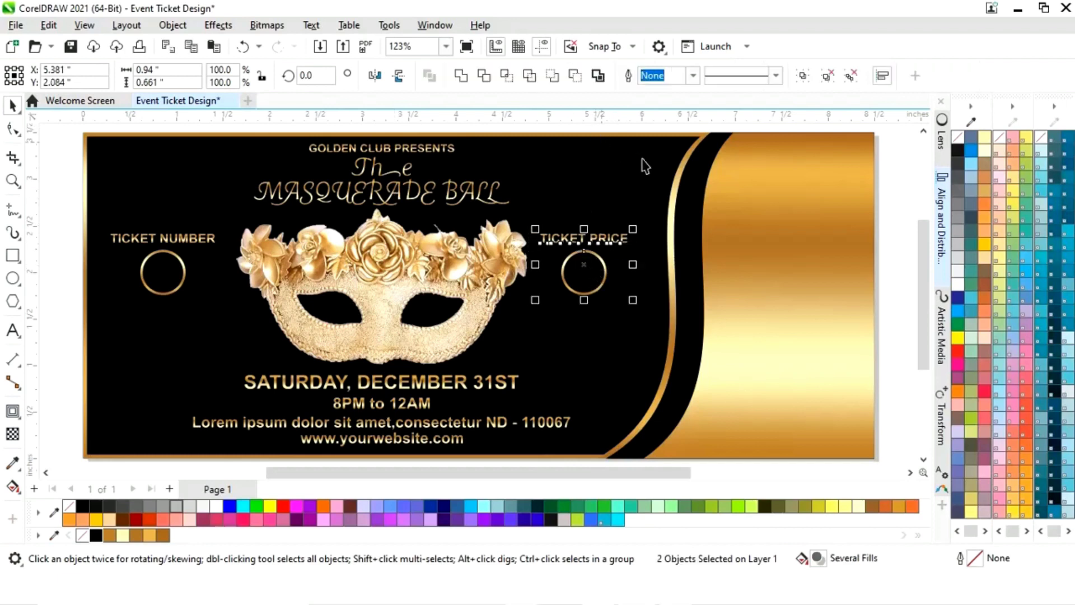
key(Escape)
- Add two separate texts on the gold end panel, "E23" and below it "$10"
click(13, 333)
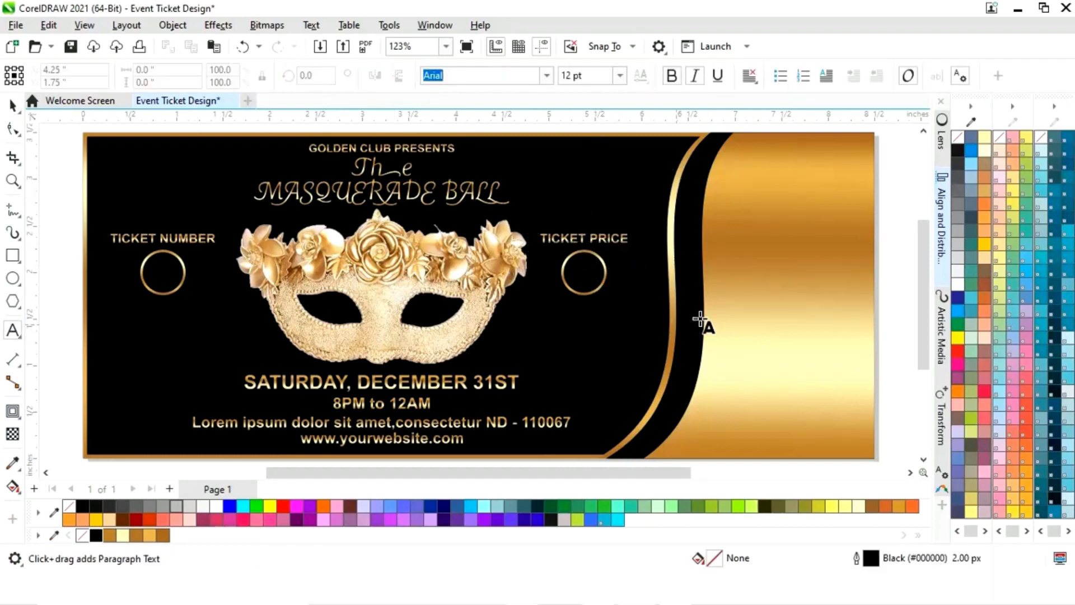
click(751, 281)
text(E23)
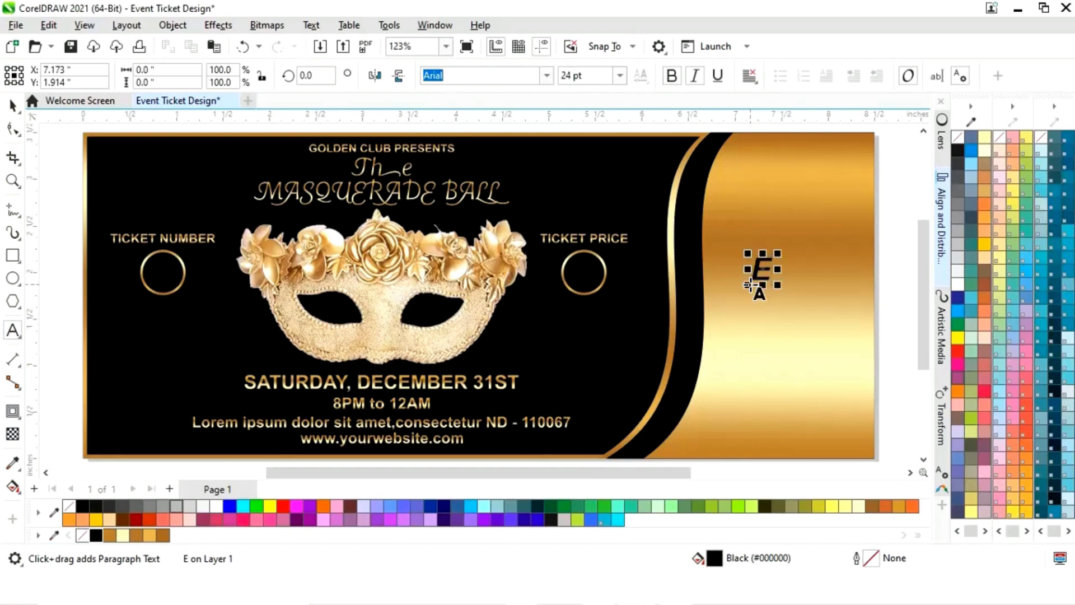
click(766, 366)
text($10)
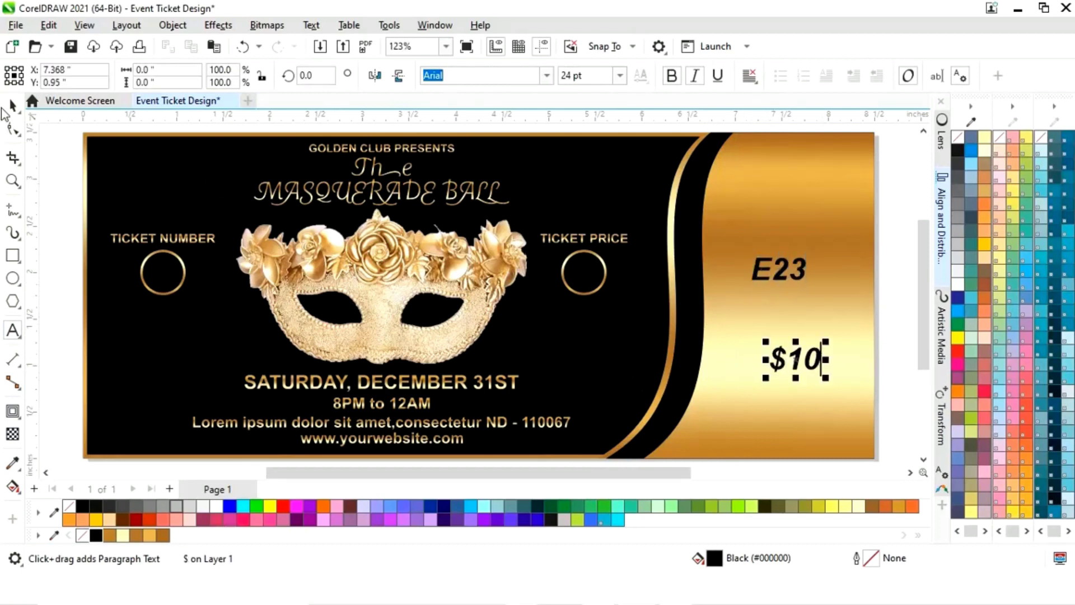
- Set both the "$10" and "E23" texts to Arial Bold
click(13, 105)
click(546, 75)
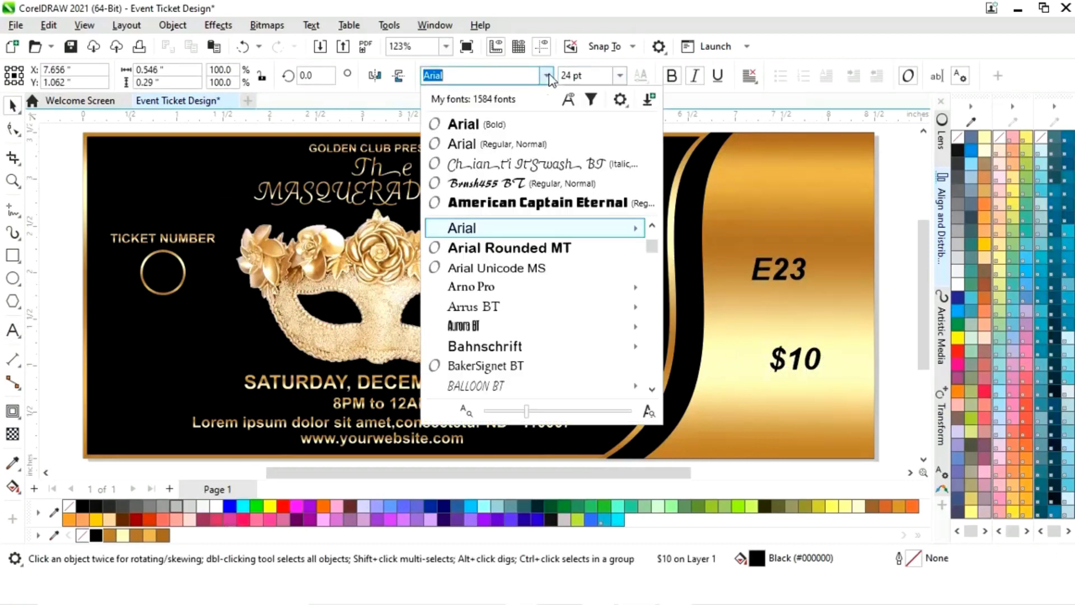
mouse_move(557, 228)
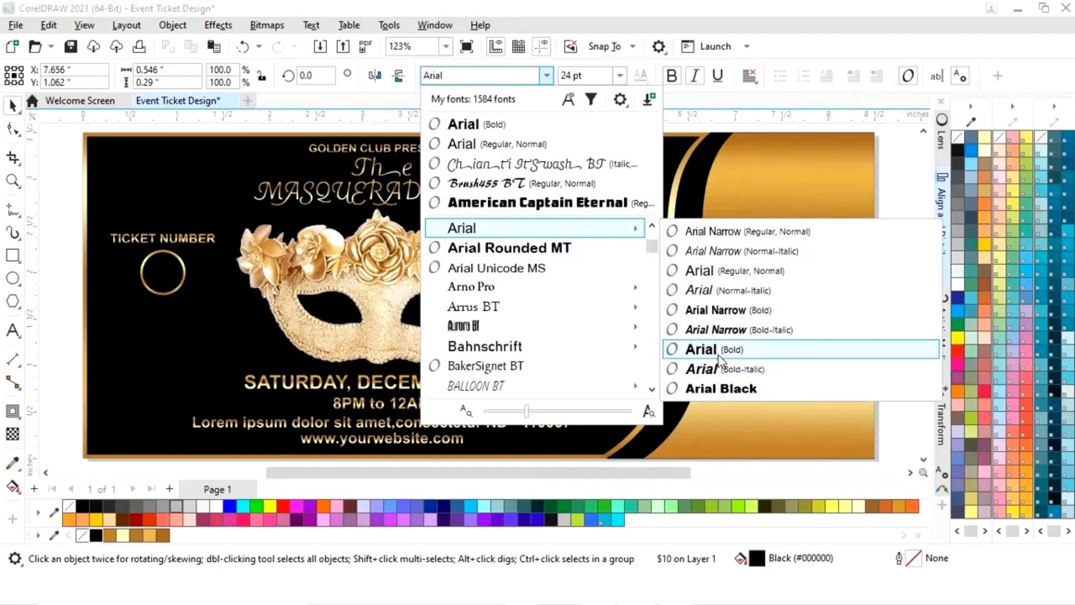
click(701, 349)
click(777, 278)
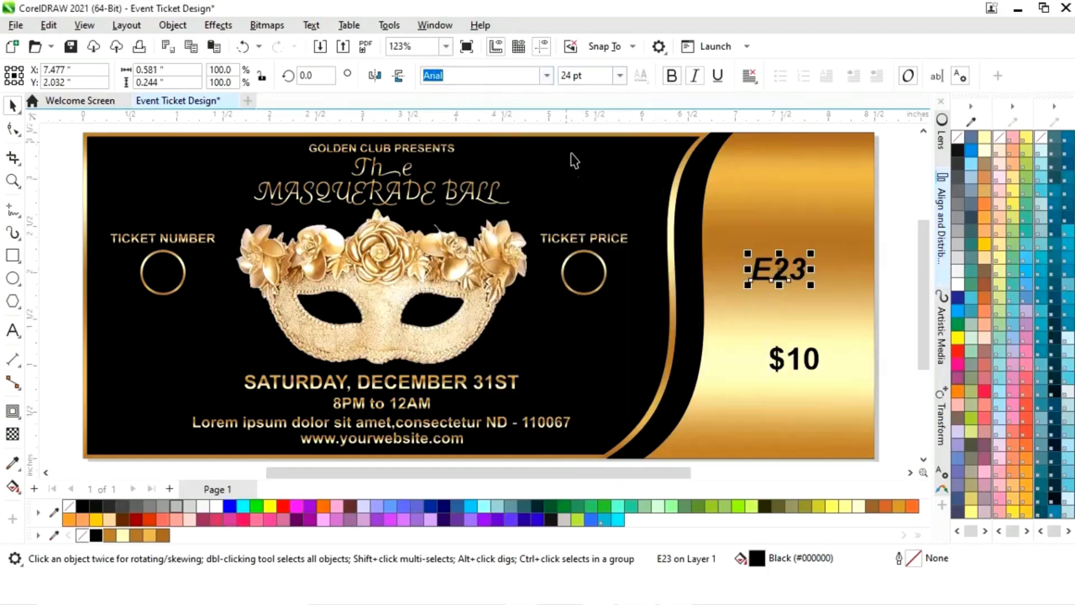
click(547, 75)
mouse_move(506, 229)
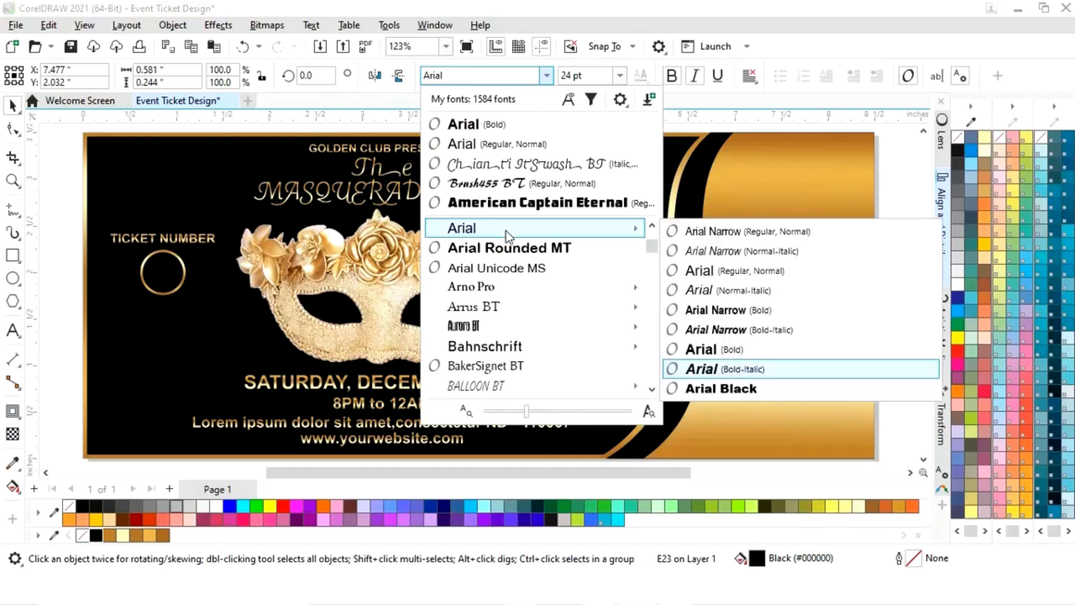
click(703, 349)
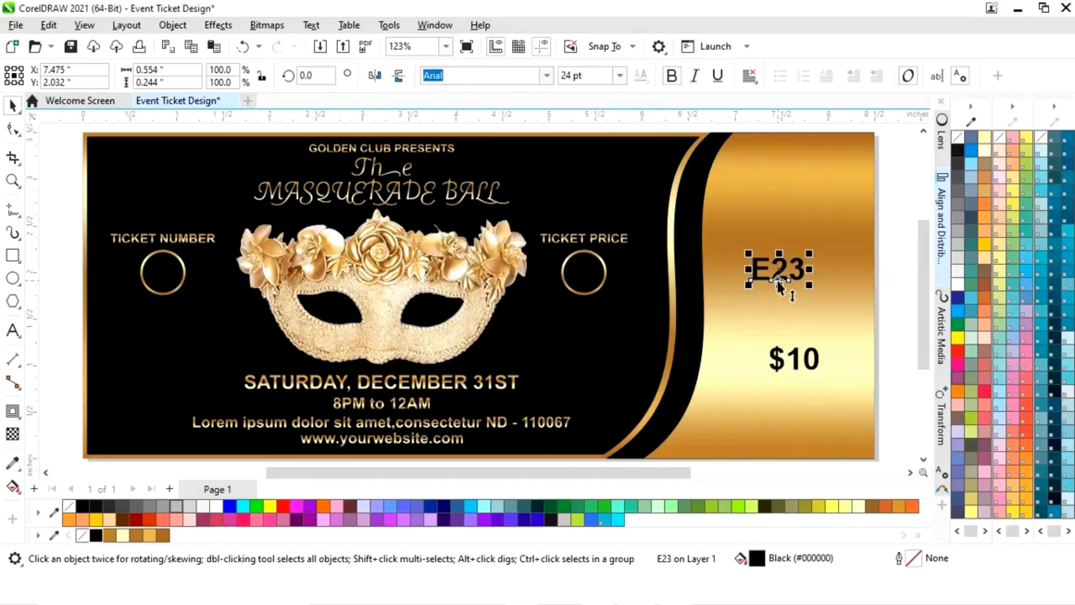
- Copy only the gold fountain fill from the end panel onto the "E23" and "$10" texts together
shift+click(798, 373)
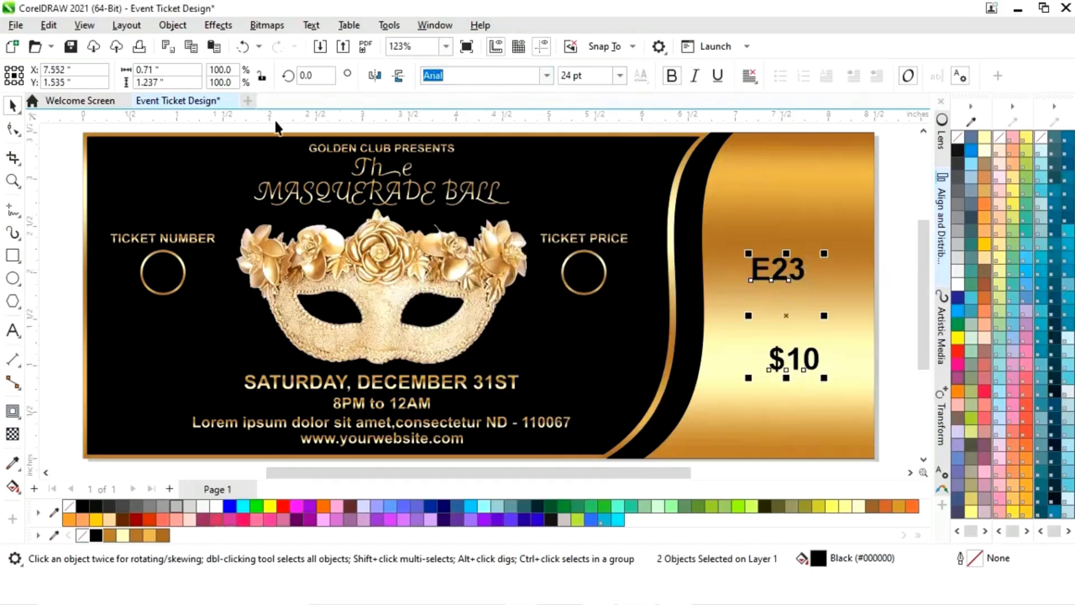
click(47, 28)
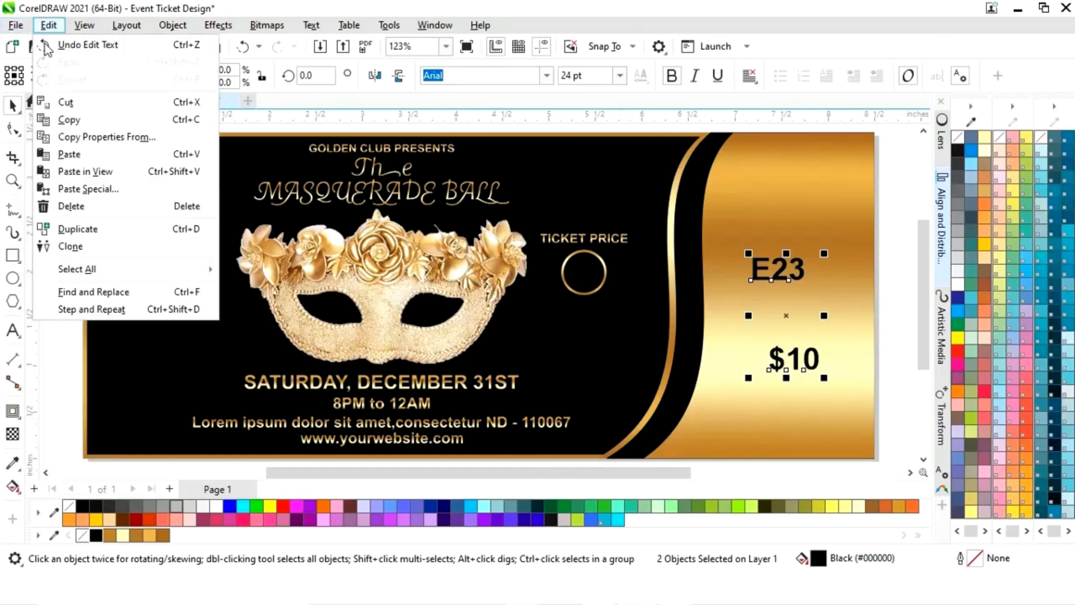
click(68, 138)
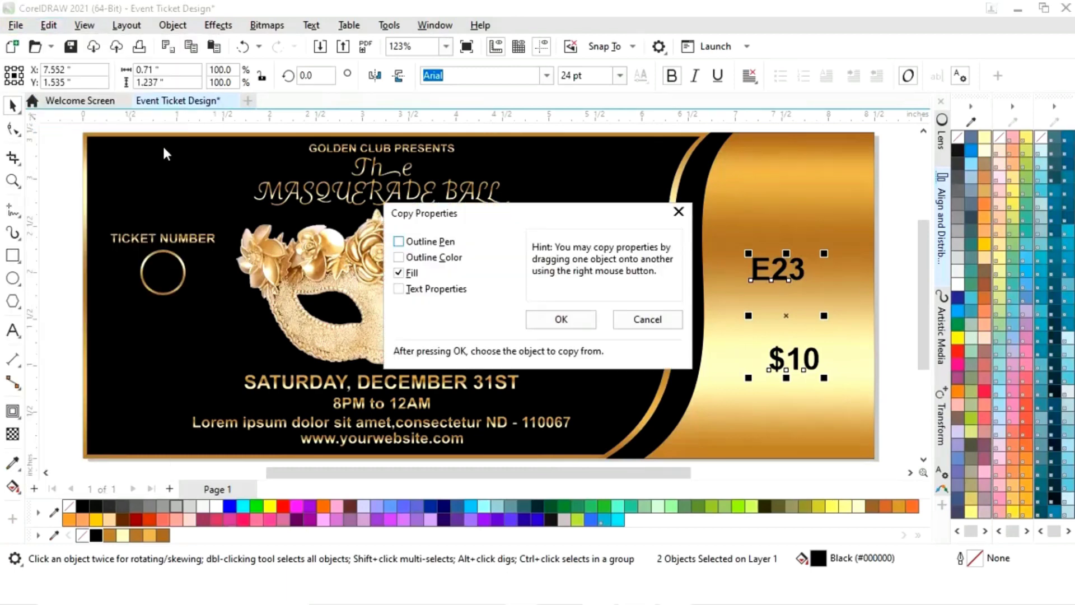
click(567, 319)
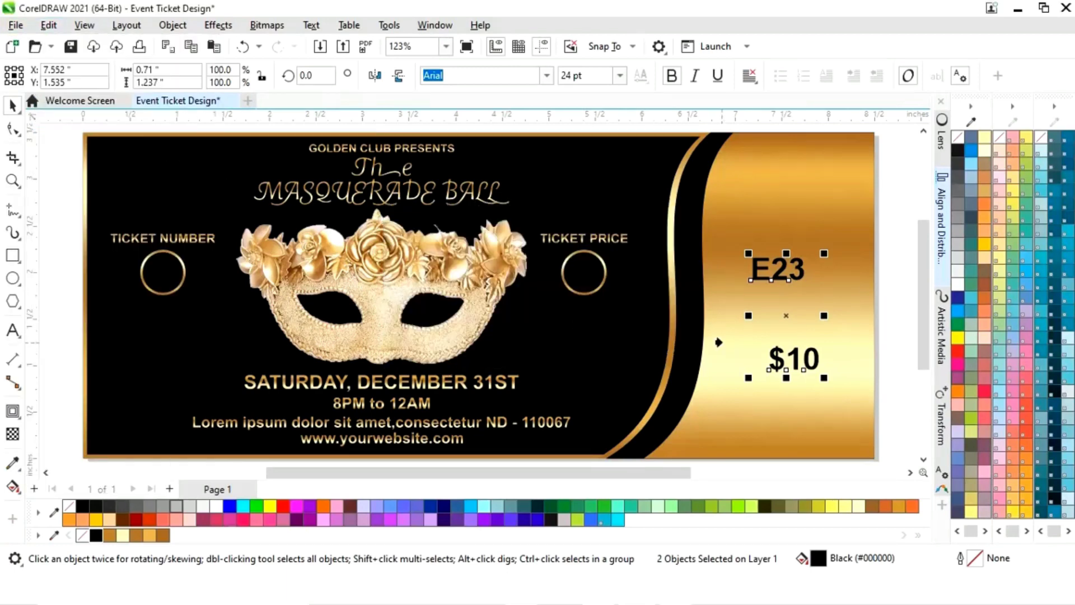
click(764, 378)
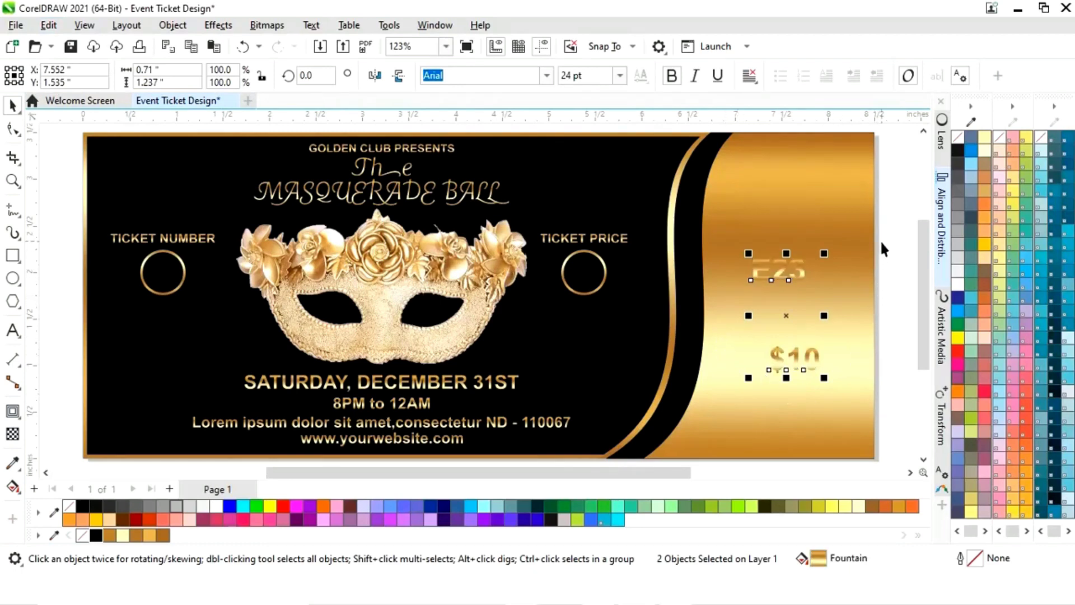
- Move "E23" just below the TICKET NUMBER ring and "$10" just below the TICKET PRICE ring
click(784, 267)
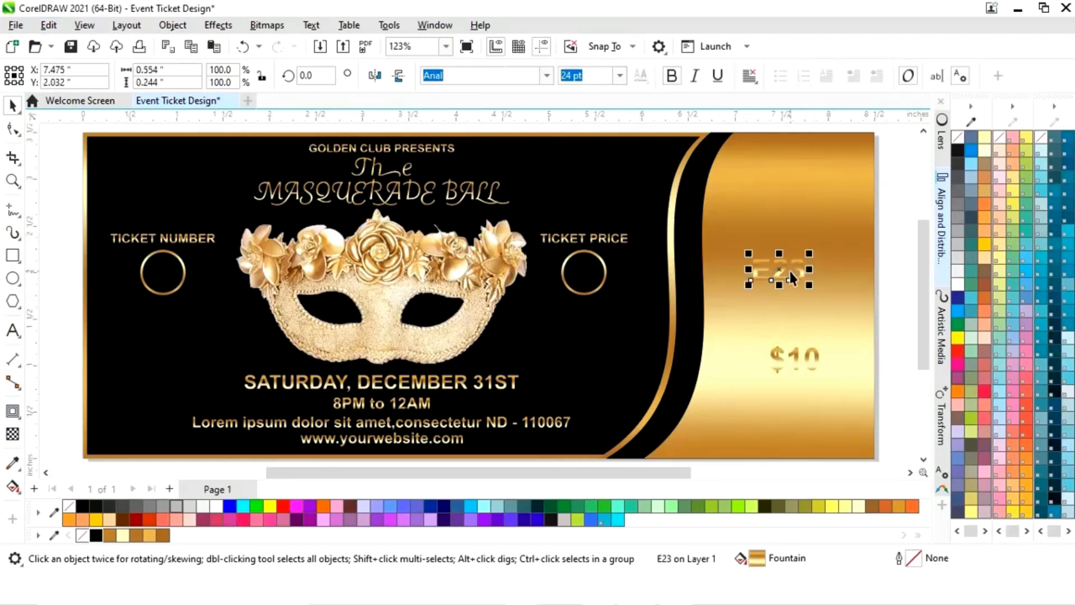
drag(784, 266, 169, 315)
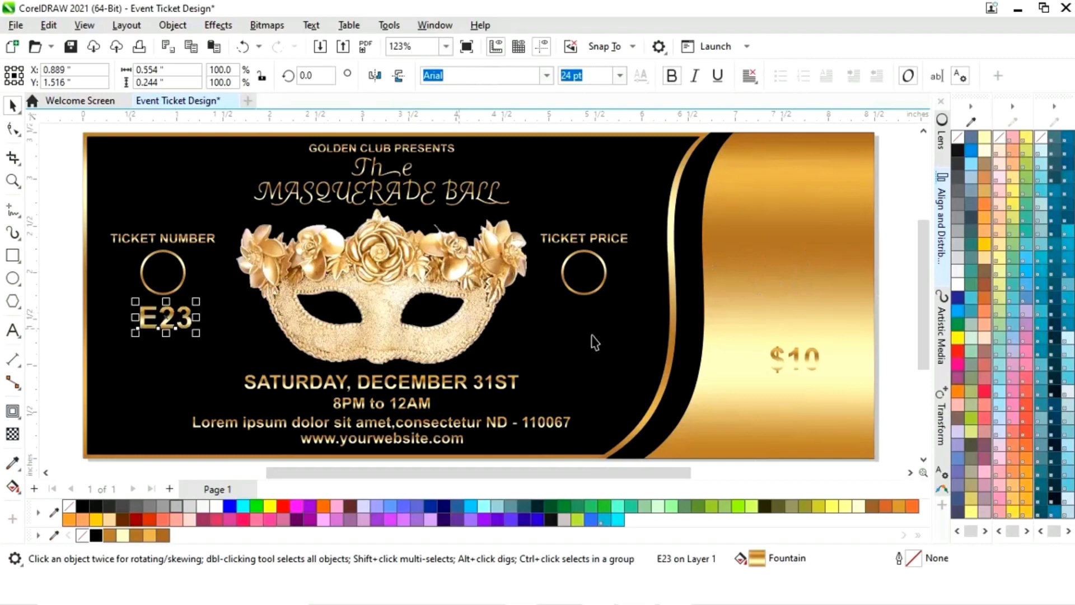
click(815, 368)
drag(814, 368, 589, 312)
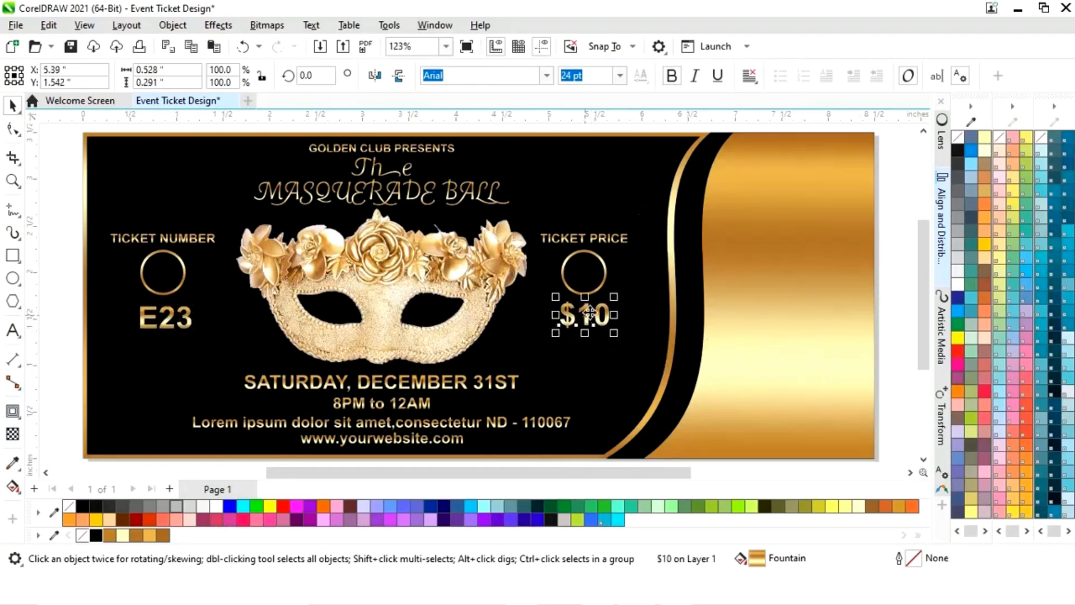
- Set "$10" to 12 pt and centre it inside the TICKET PRICE ring
click(621, 76)
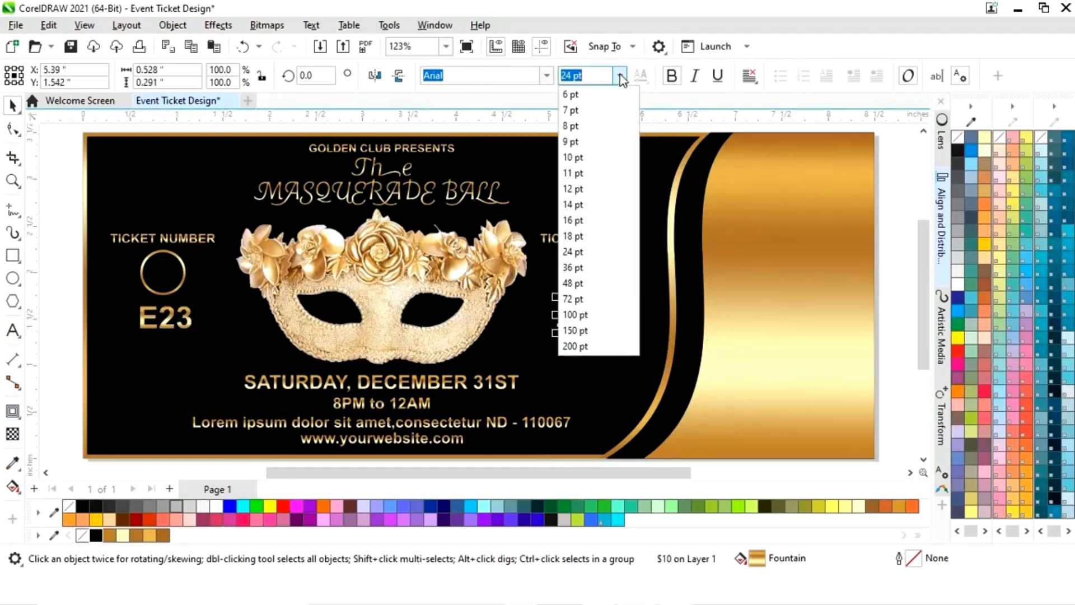
click(577, 189)
drag(573, 322, 584, 273)
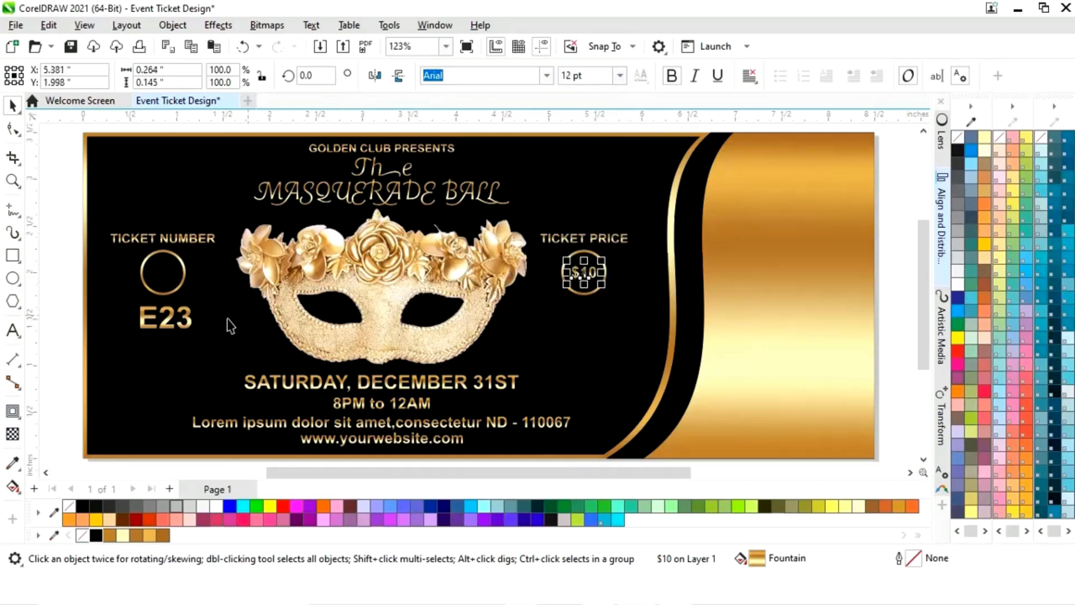
- Set "E23" to 12 pt and centre it inside the TICKET NUMBER ring
click(185, 324)
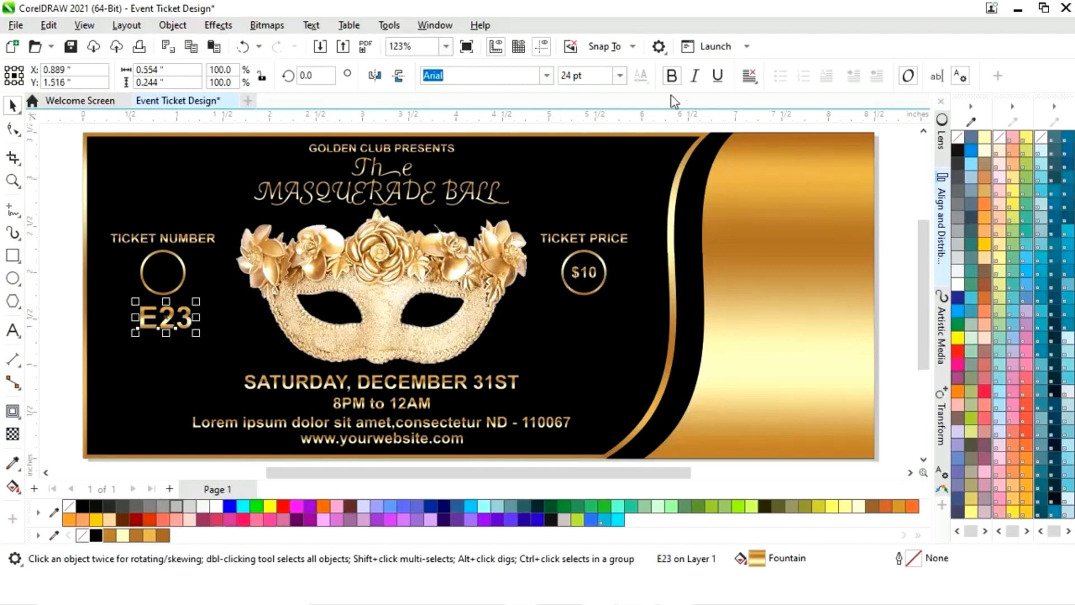
click(619, 75)
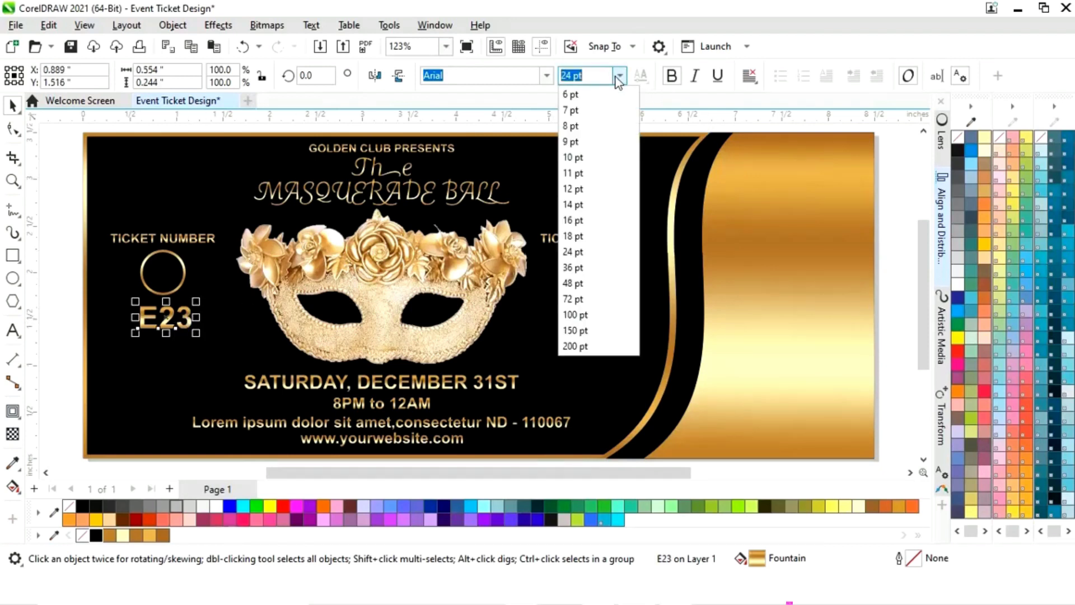
click(580, 191)
drag(147, 322, 163, 274)
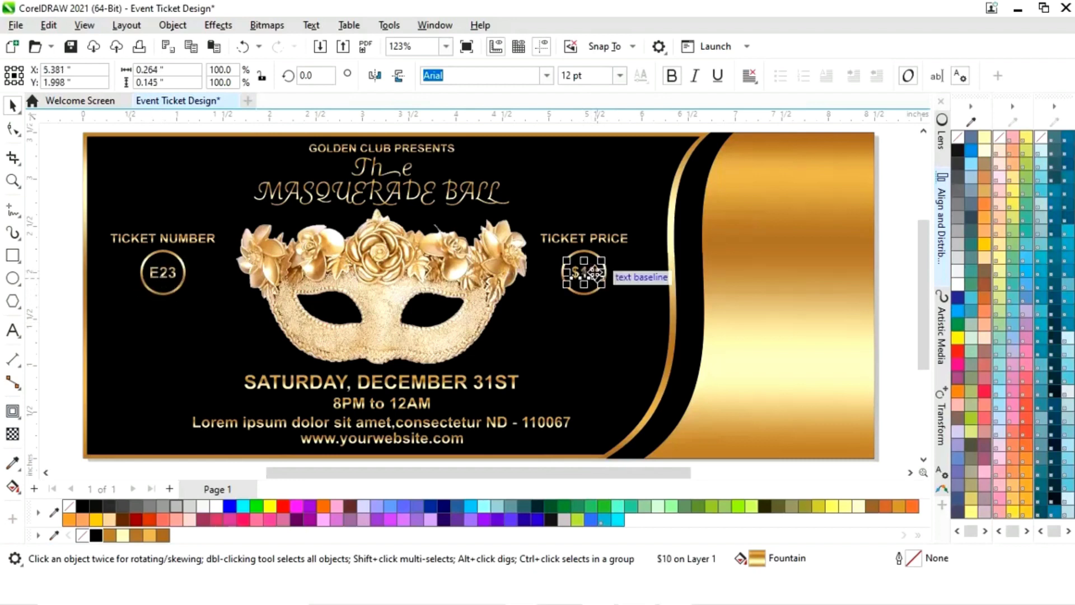
- Bring the Pngtree abstract golden shine image from the Images folder onto the ticket page
click(586, 326)
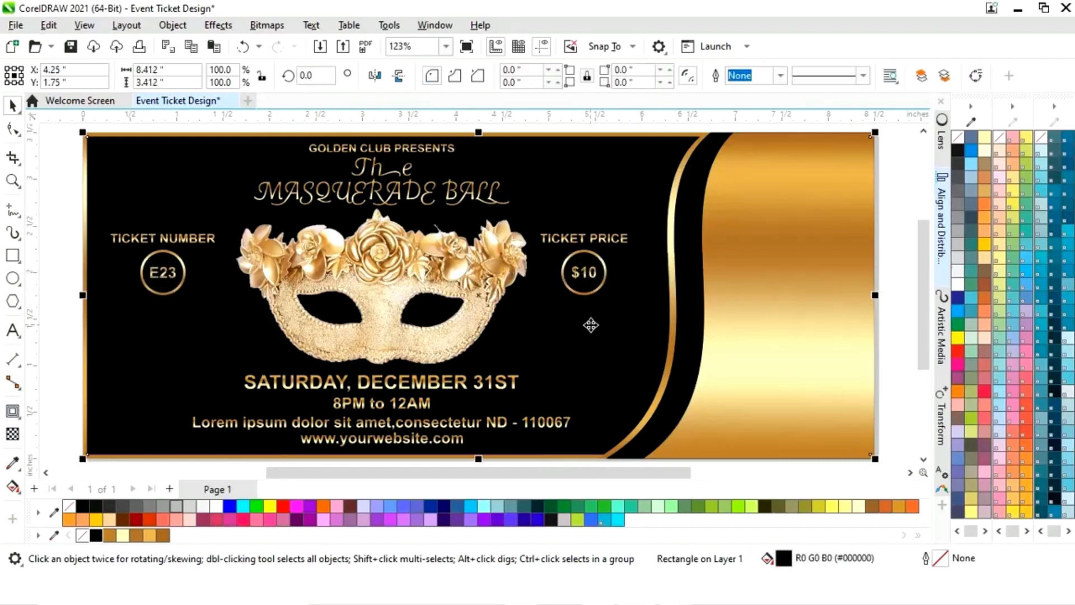
click(73, 384)
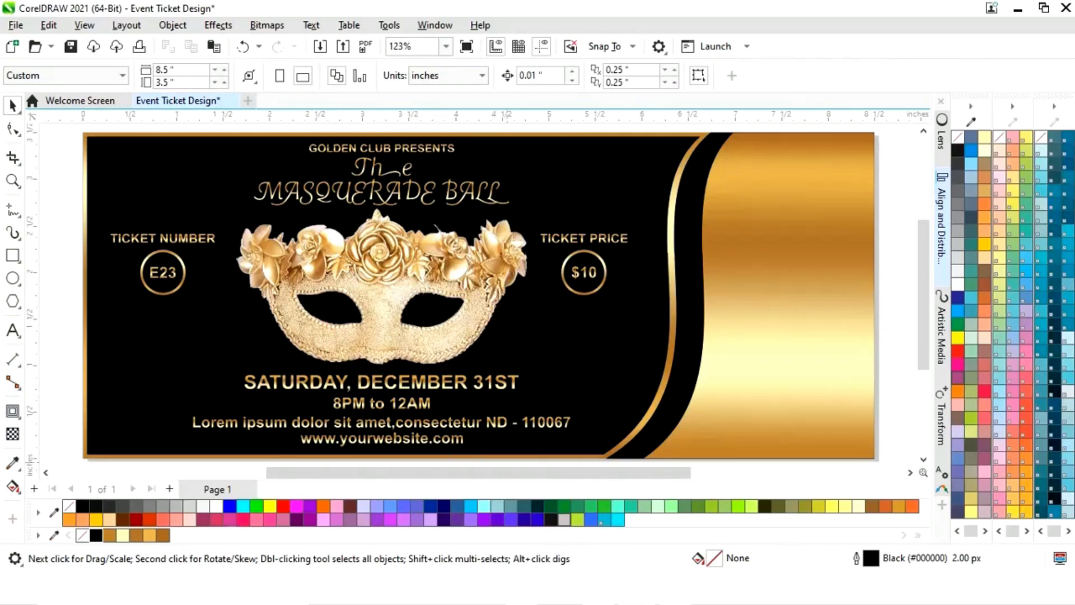
key(alt+Tab)
click(700, 293)
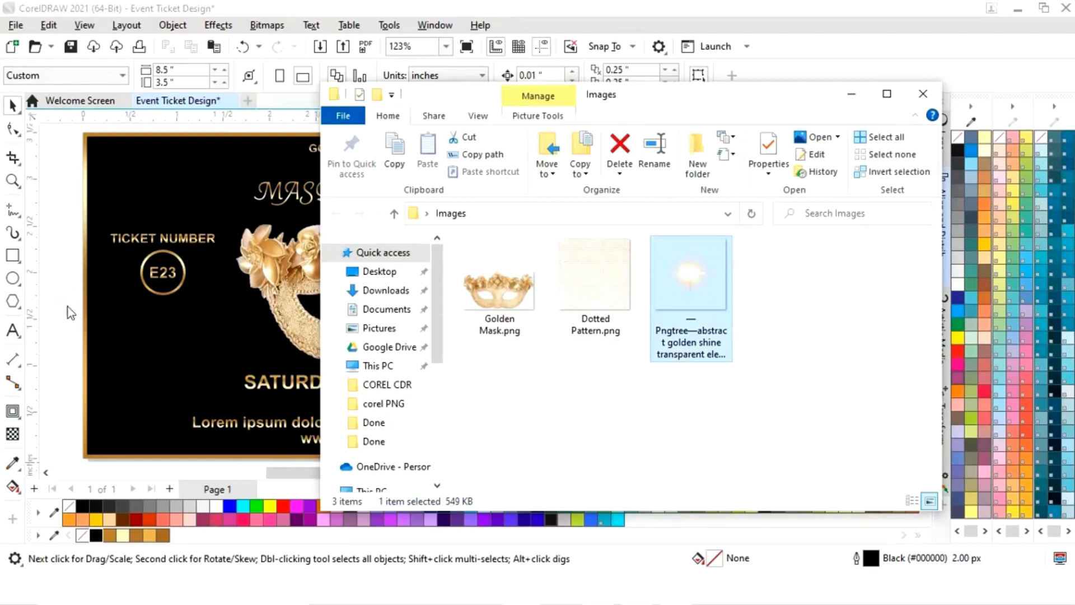
drag(70, 313, 487, 296)
click(851, 93)
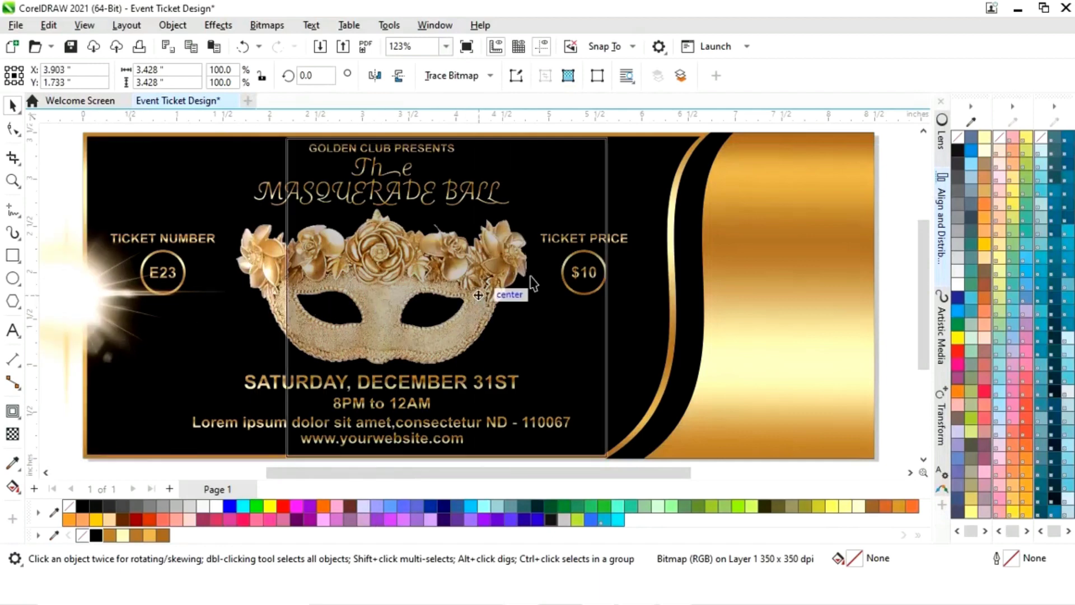
- Scale the golden shine down to about 0.98 inch and place it on the mask's outer flower beside TICKET PRICE
drag(621, 140, 502, 238)
drag(460, 293, 506, 268)
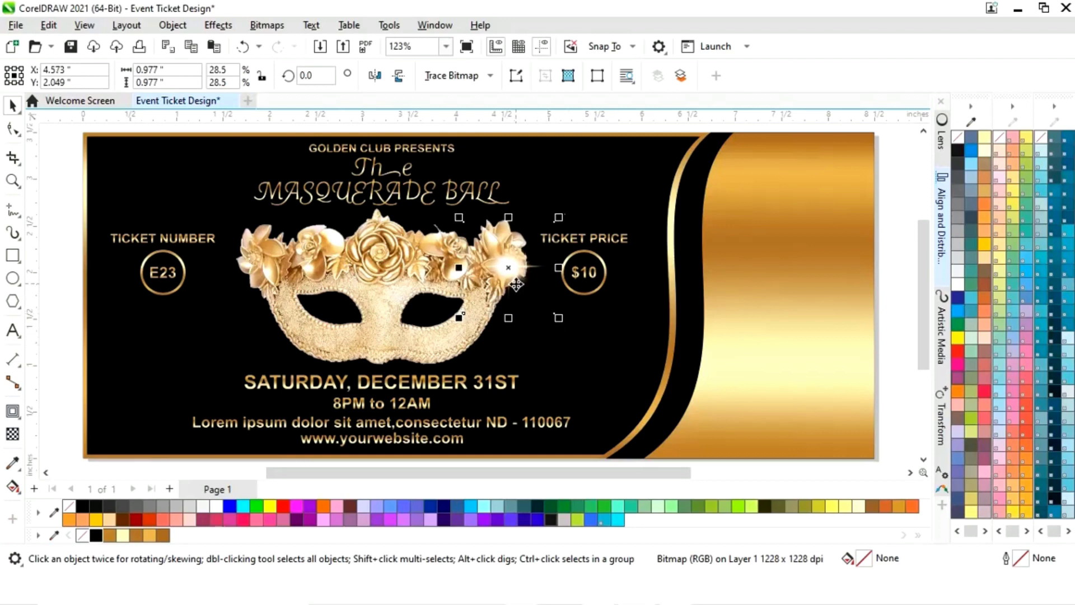
click(656, 365)
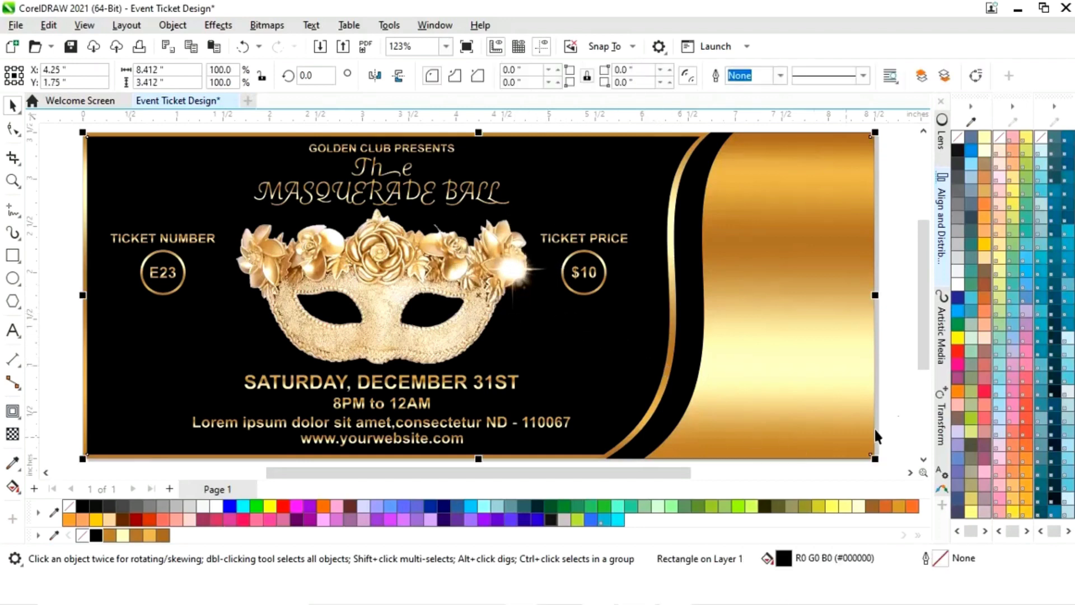
click(893, 395)
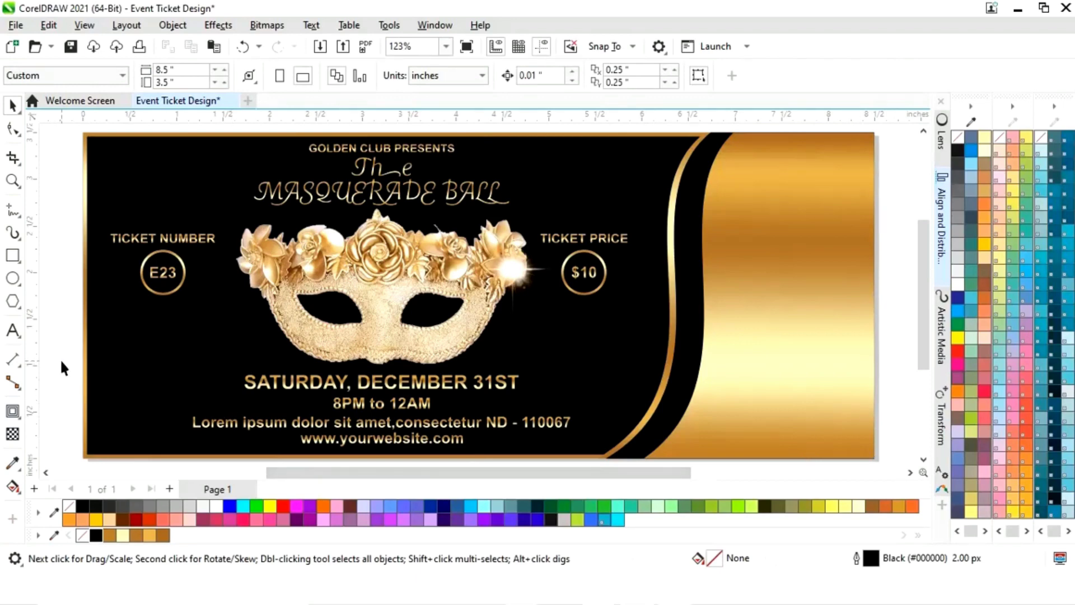
- Bring Barcode.png from the Images folder into the ticket document
click(520, 596)
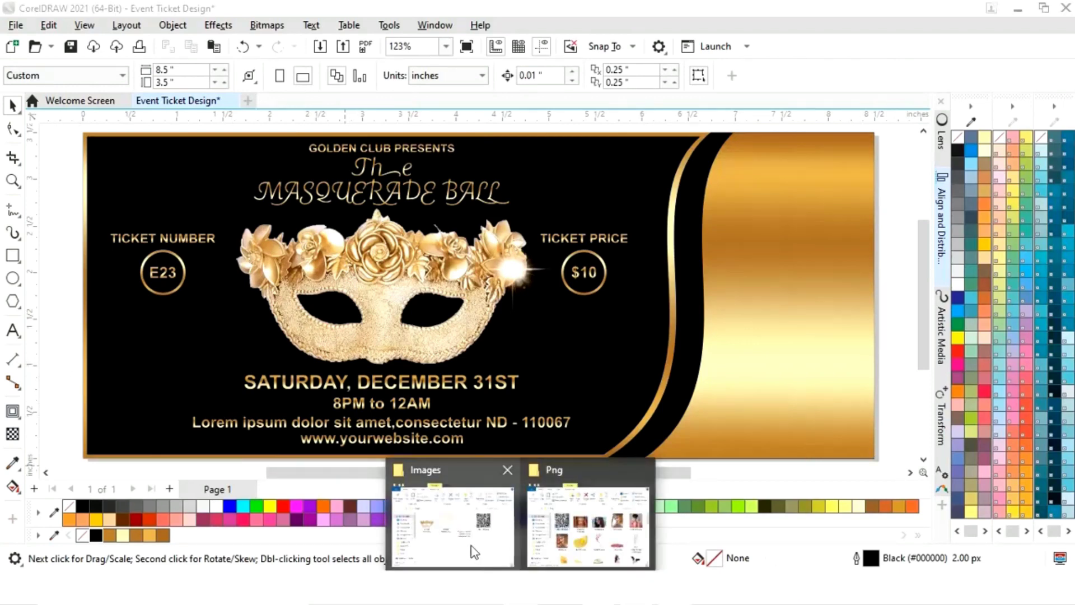
click(473, 552)
click(787, 305)
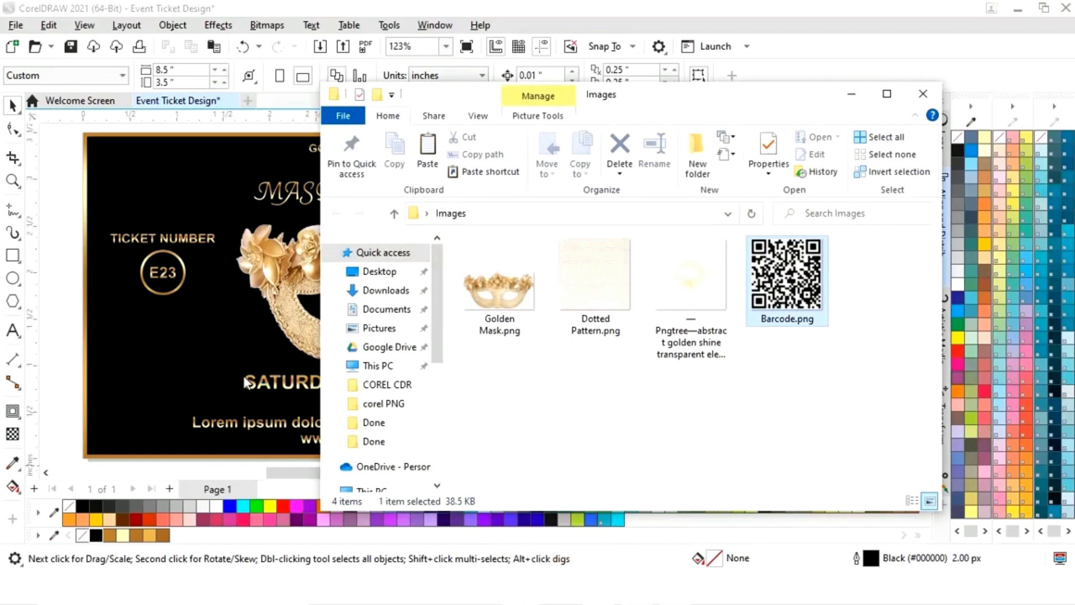
drag(245, 383, 70, 359)
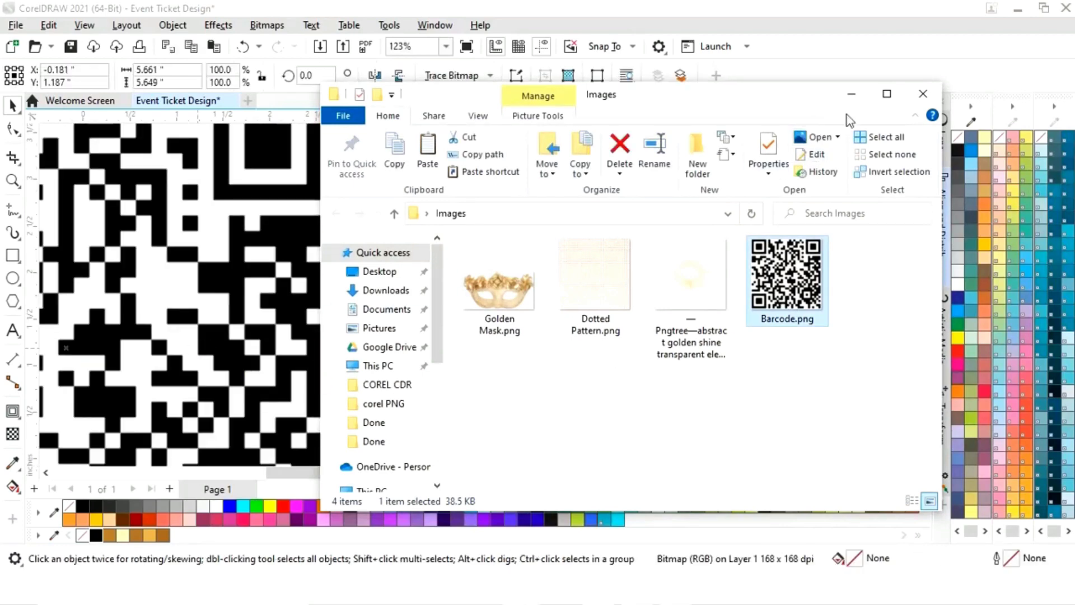
click(851, 93)
- Shrink the QR code to about 0.33 inch and park it on the black area below the TICKET NUMBER ring
scroll(560, 198, down, 4)
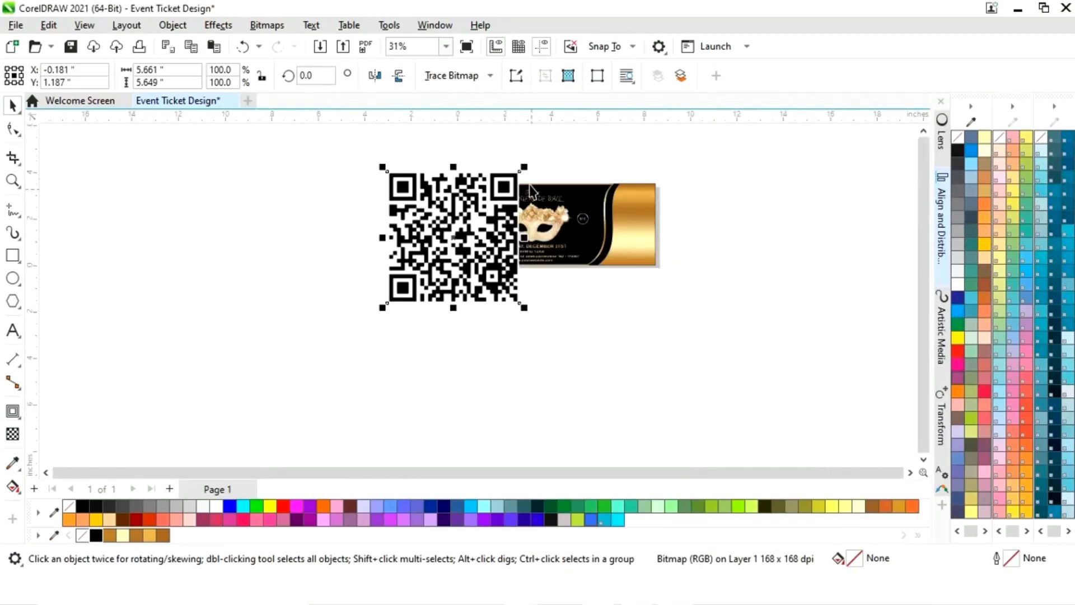
drag(525, 168, 471, 258)
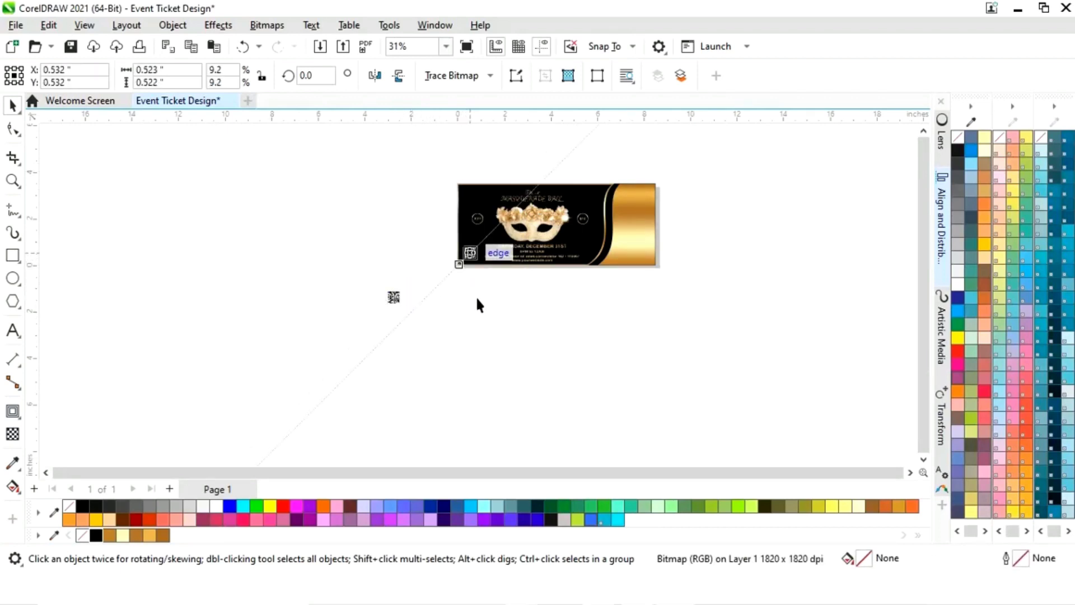
key(shift+F4)
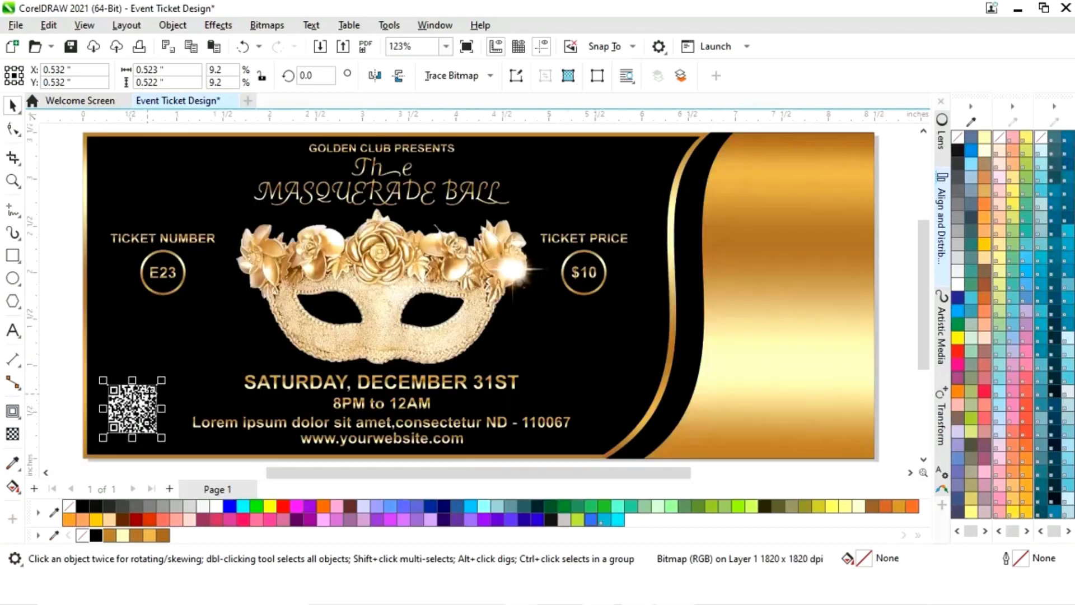
drag(161, 380, 183, 334)
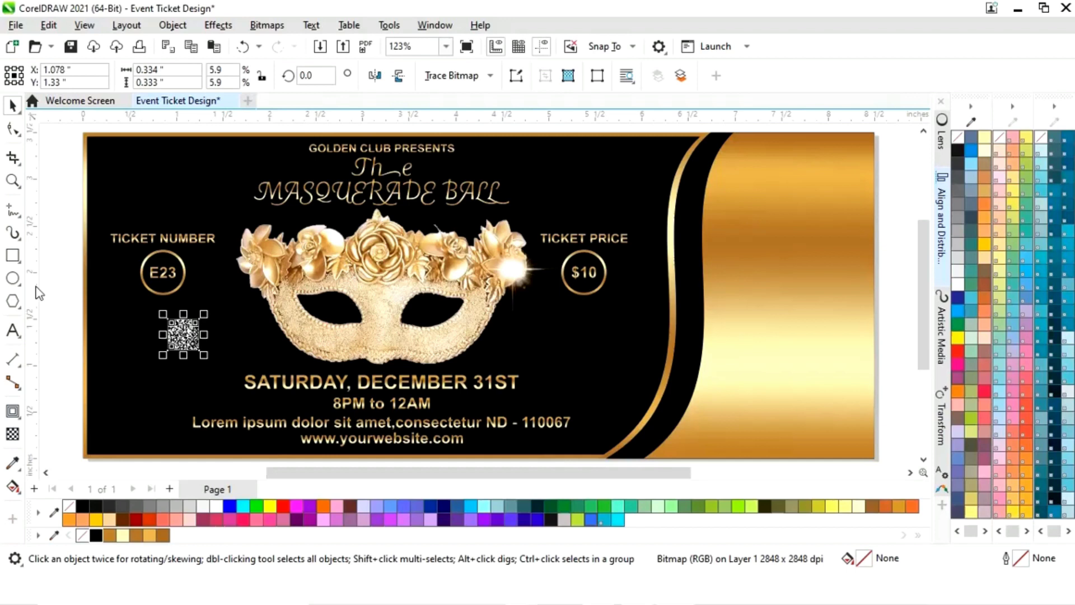
- Draw a square about 0.7 inch wide on the gold end panel
click(13, 256)
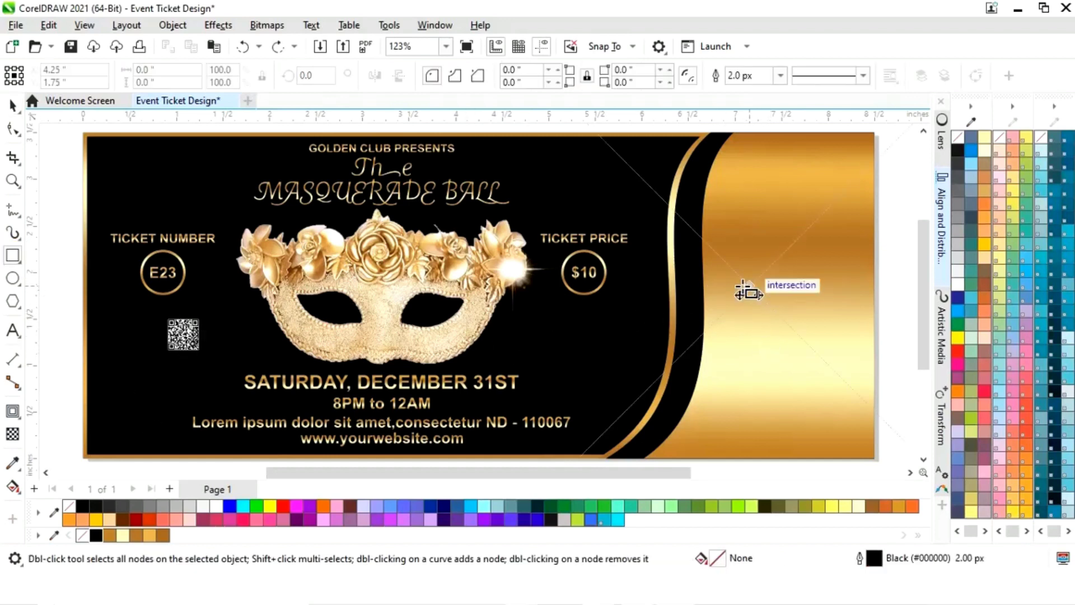
drag(739, 291, 801, 357)
key(space)
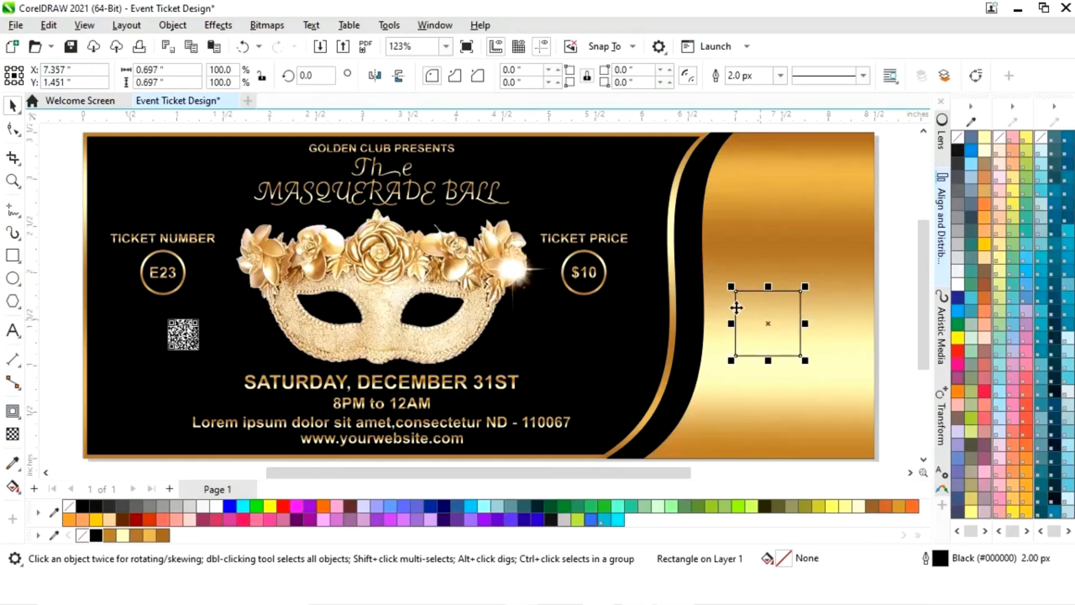
- Copy only the fill from the gold end panel onto the new square and remove the square's outline
click(49, 25)
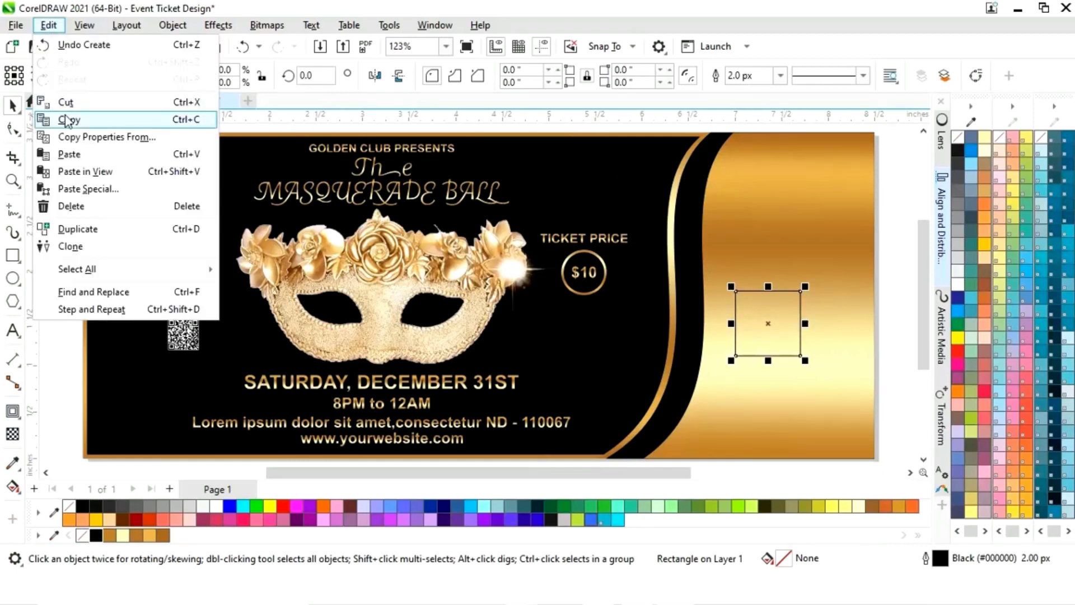
click(68, 138)
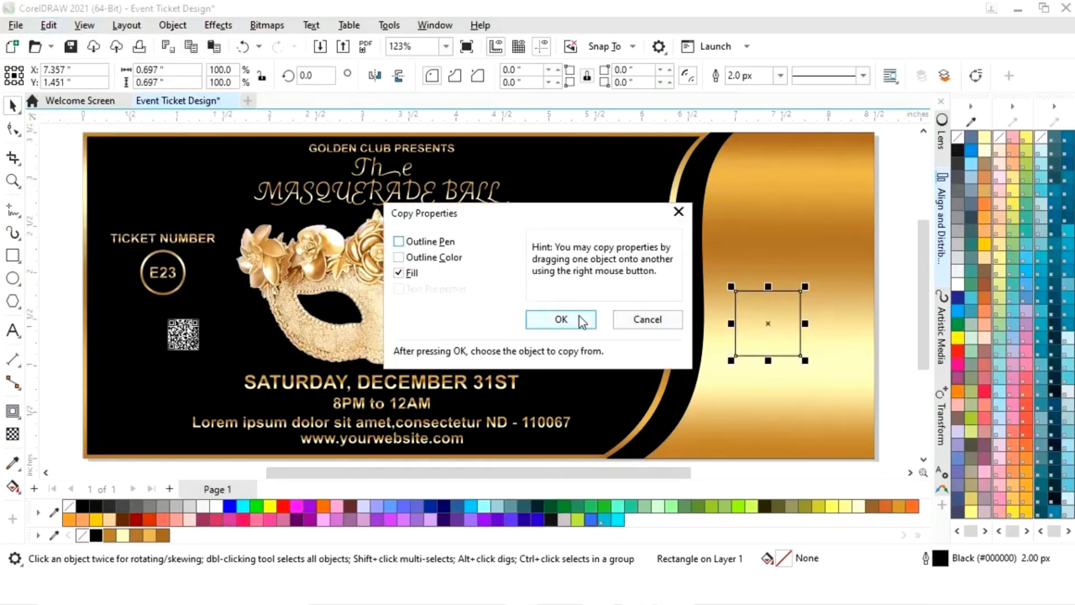
click(560, 319)
click(772, 263)
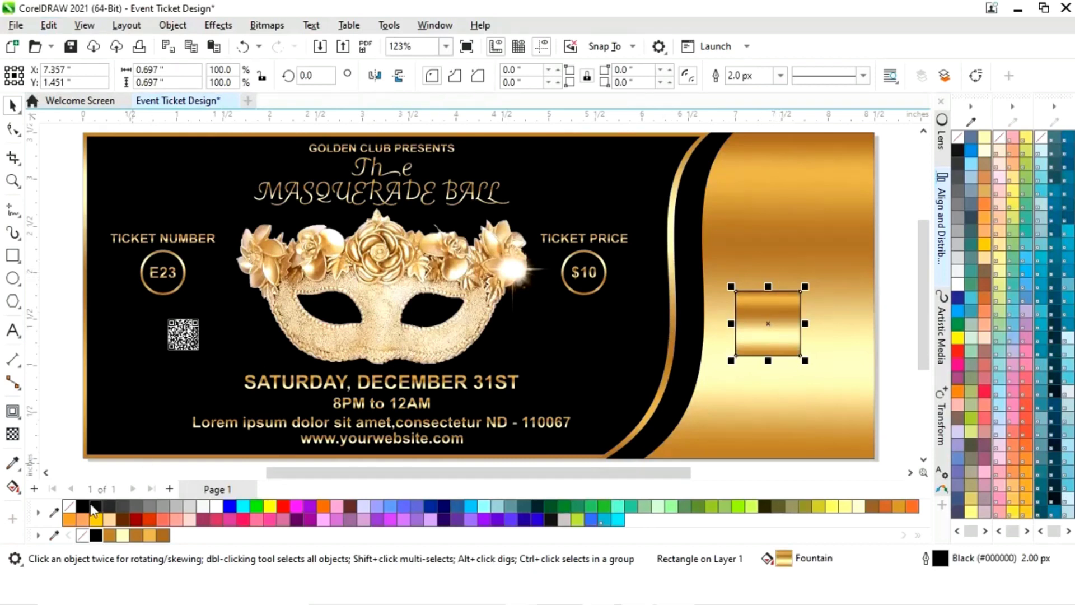
right_click(67, 511)
- Move the gold square to the ticket's lower-left corner and add a concentric duplicate about 0.61 inch wide, filled black
drag(771, 323, 130, 411)
drag(169, 374, 163, 379)
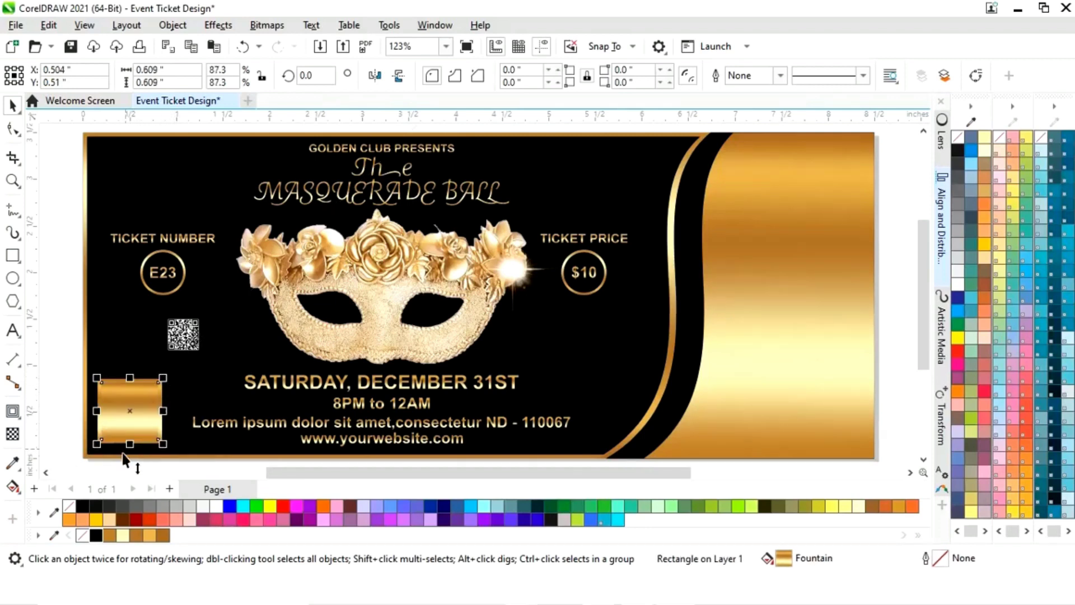
click(97, 534)
click(63, 418)
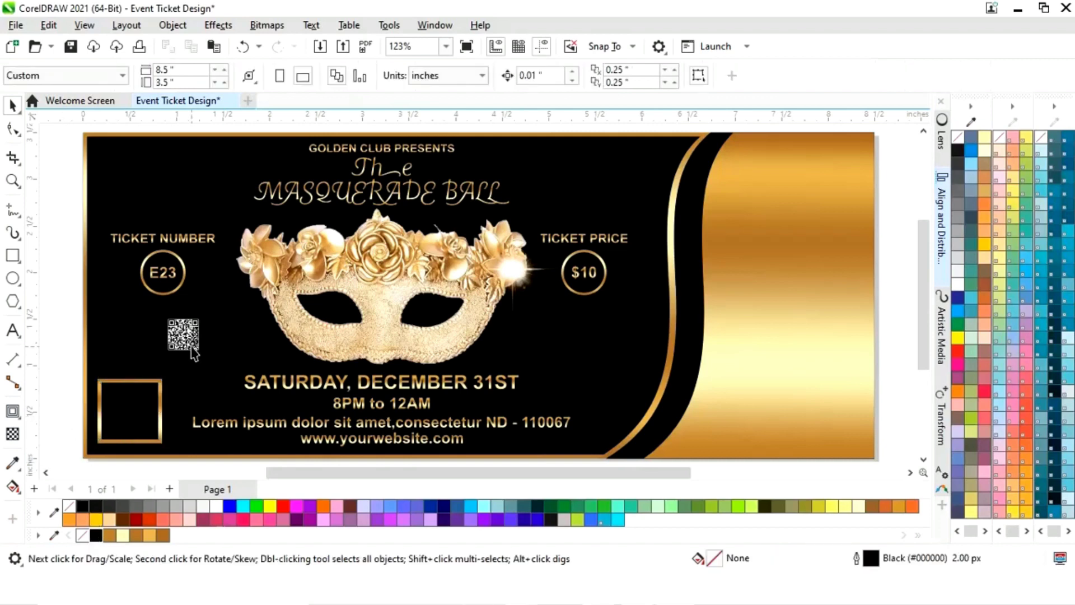
- Centre the QR code in the black square at about 0.49 inch, and reduce the framed code to 0.49 inch overall, nearer the corner
drag(183, 334, 166, 383)
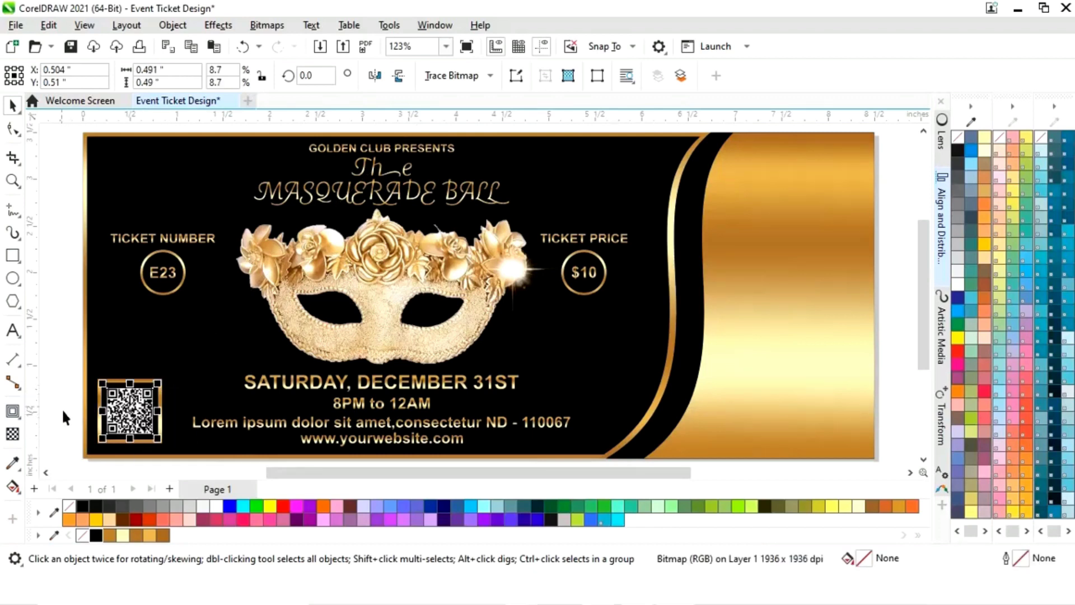
drag(66, 368, 192, 469)
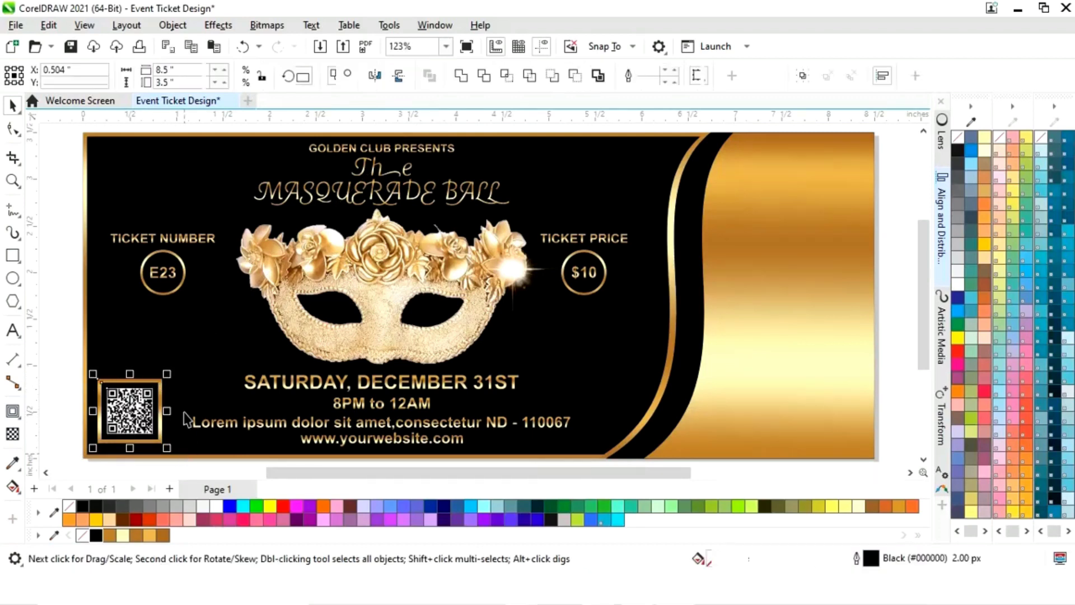
drag(166, 374, 158, 383)
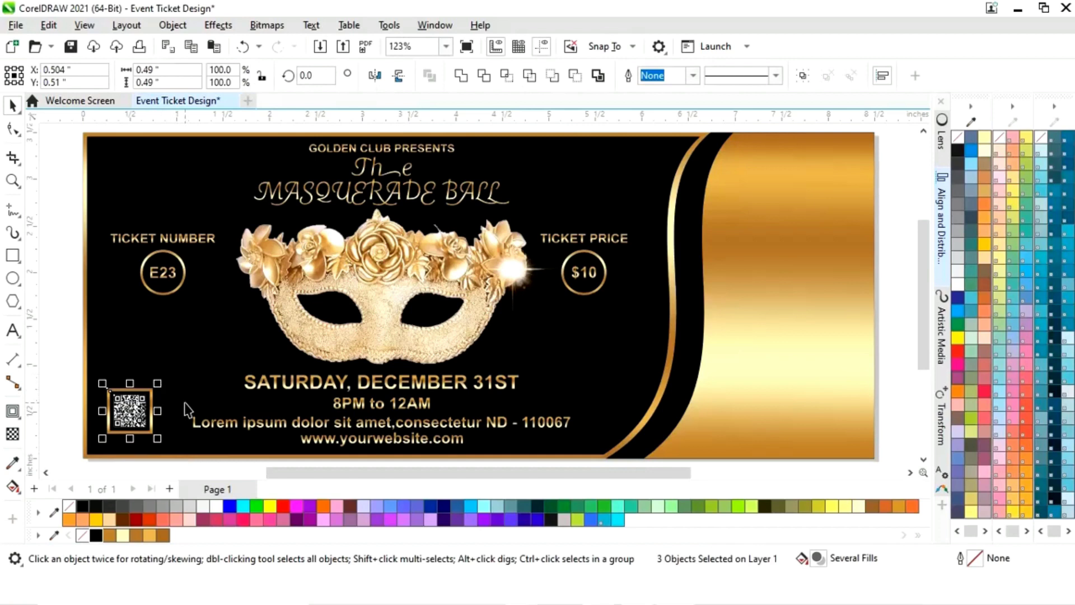
drag(131, 417, 130, 418)
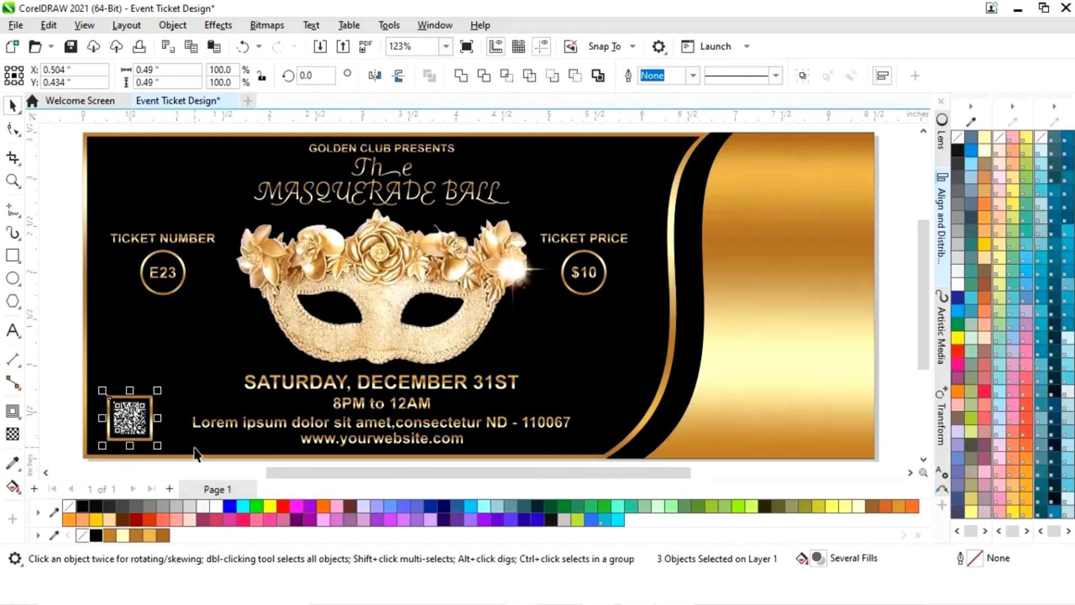
key(Left)
click(72, 396)
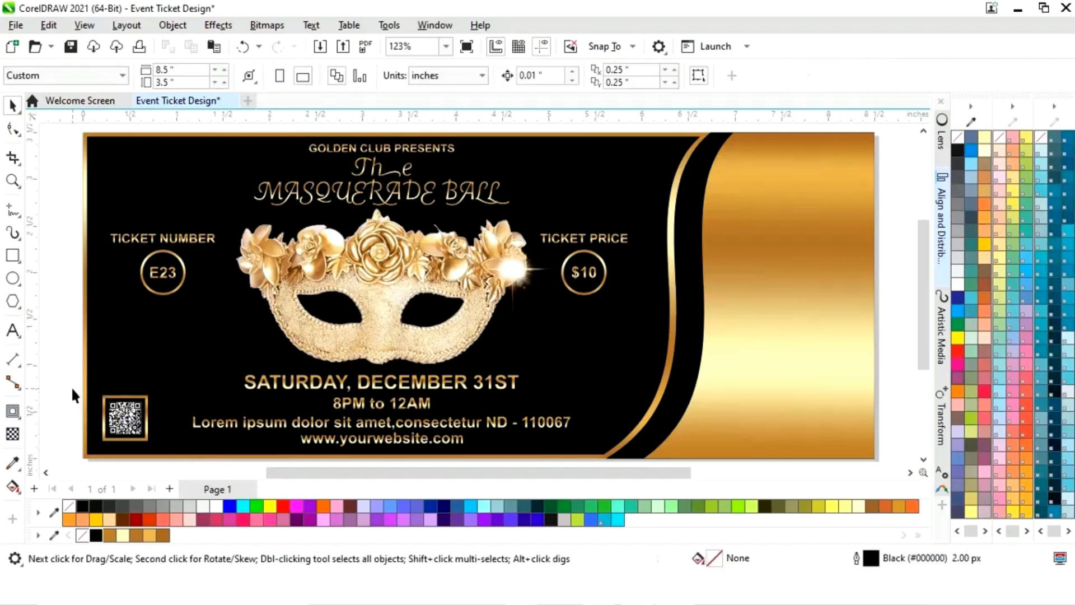
- Add the text "DON'T FORGET TO WEAR YOUR MASK" in 24 pt Arial Bold, starting on the gold end panel
drag(593, 474, 649, 474)
click(12, 331)
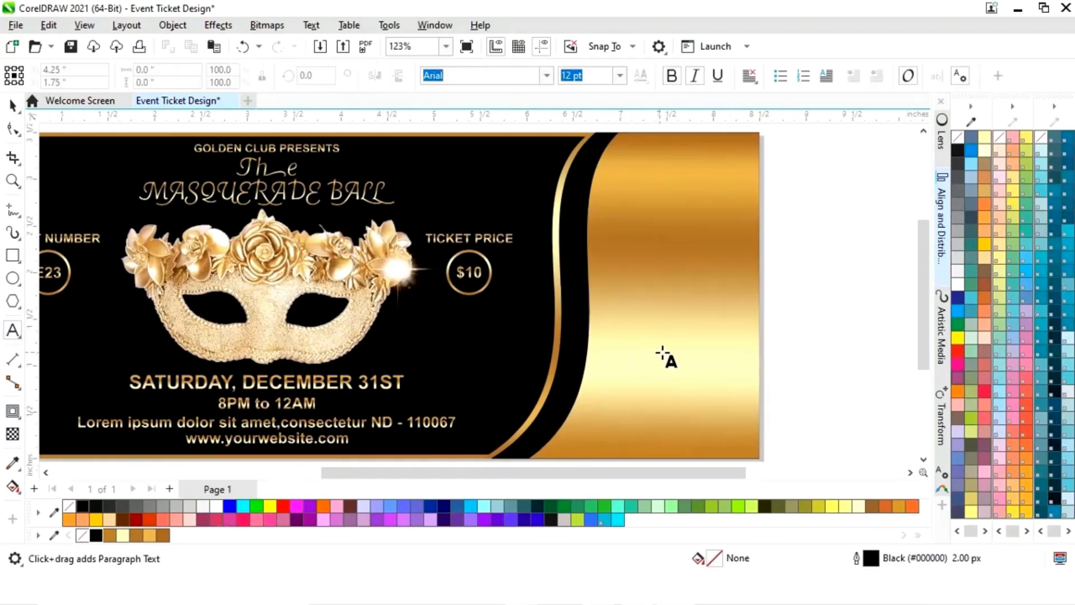
click(684, 370)
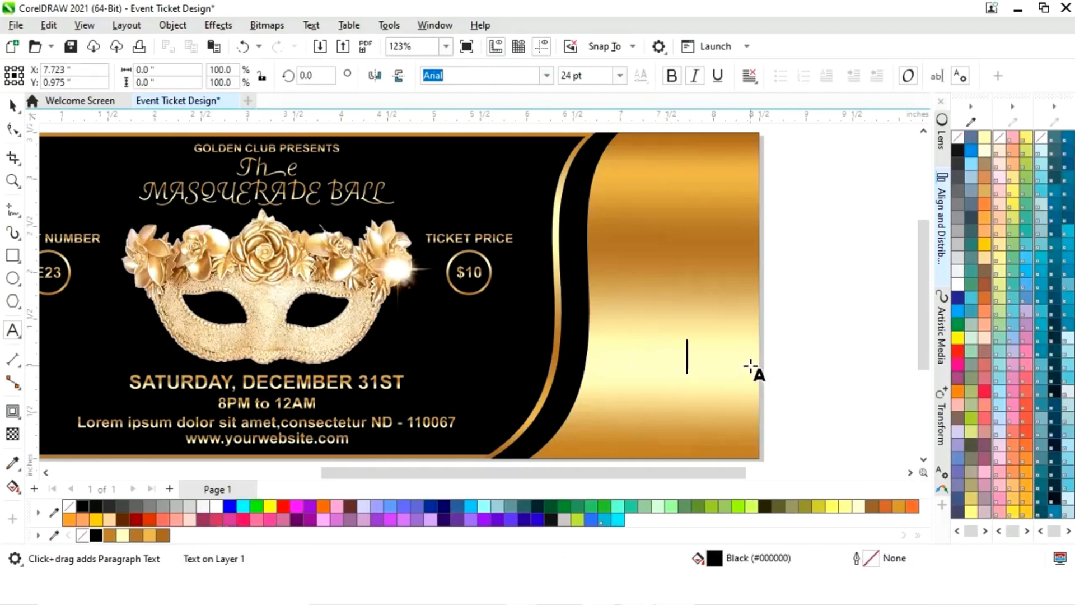
click(546, 75)
mouse_move(616, 228)
click(710, 350)
text(DON)
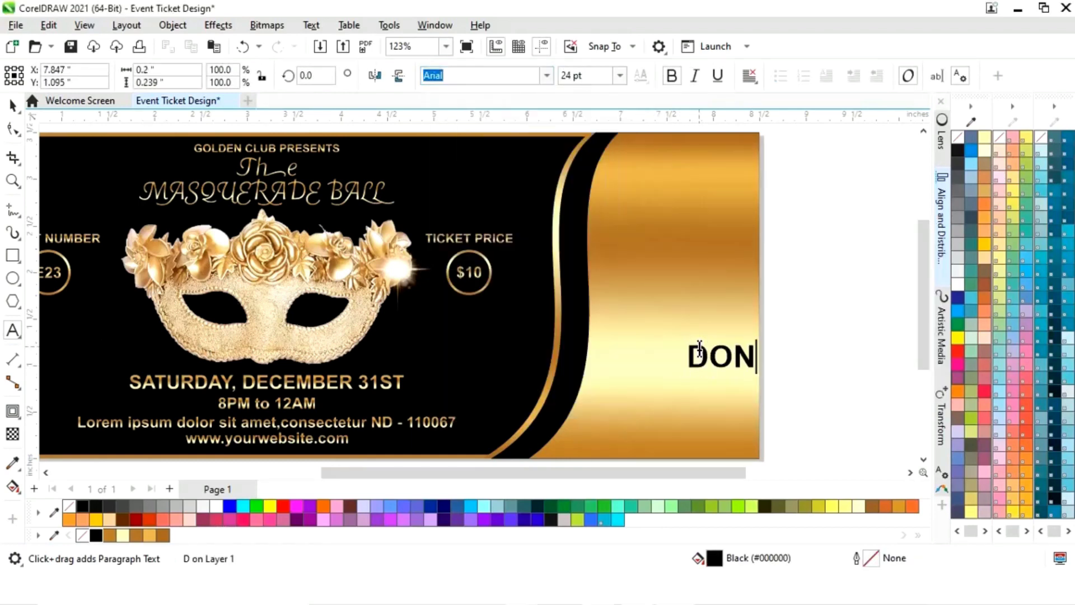
text(’T)
key(BackSpace)
text('T FOR)
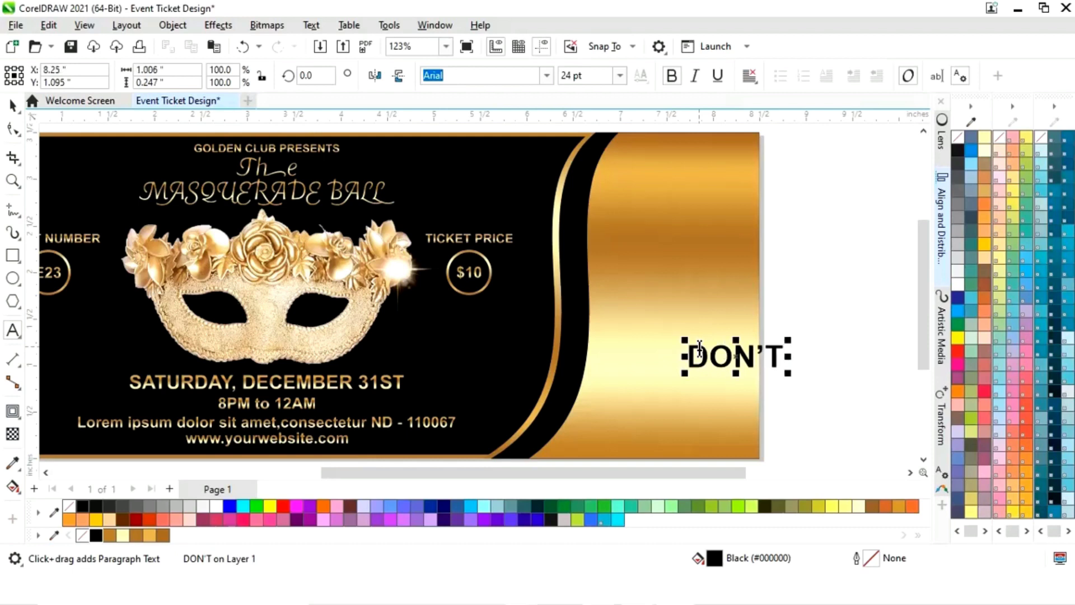
text(GET TO WEAR )
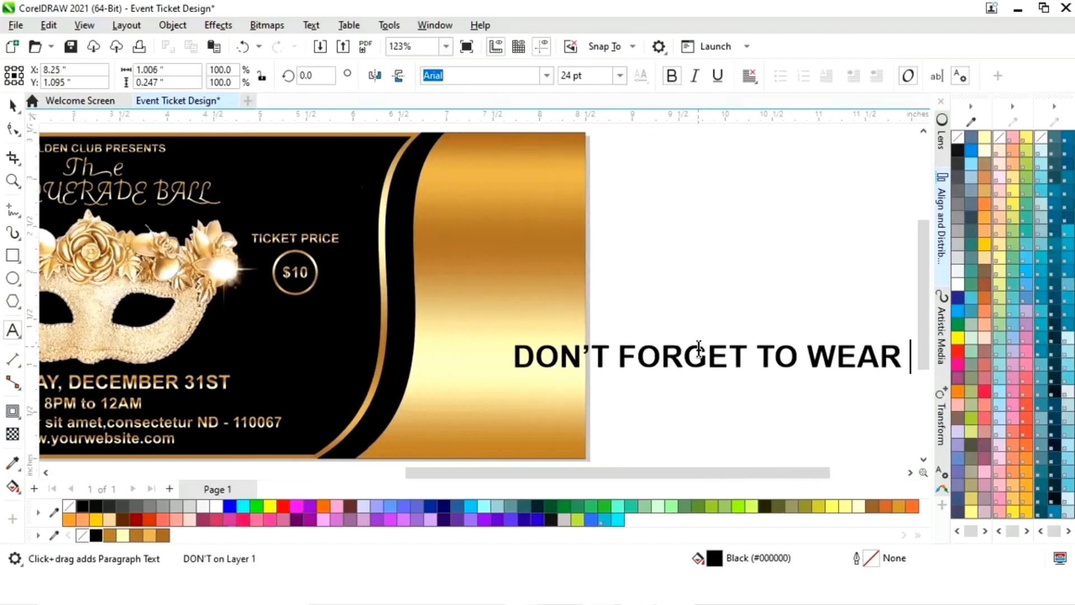
text(YOUR MASK)
click(12, 106)
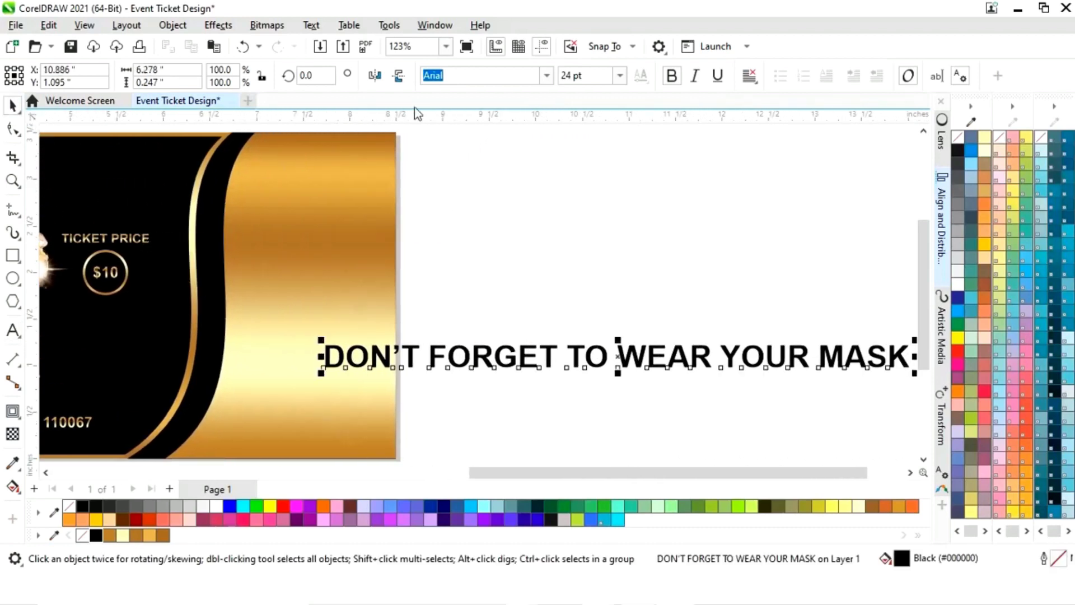
- Change the font of the "DON'T FORGET TO WEAR YOUR MASK" text to Arial Narrow Bold
click(546, 76)
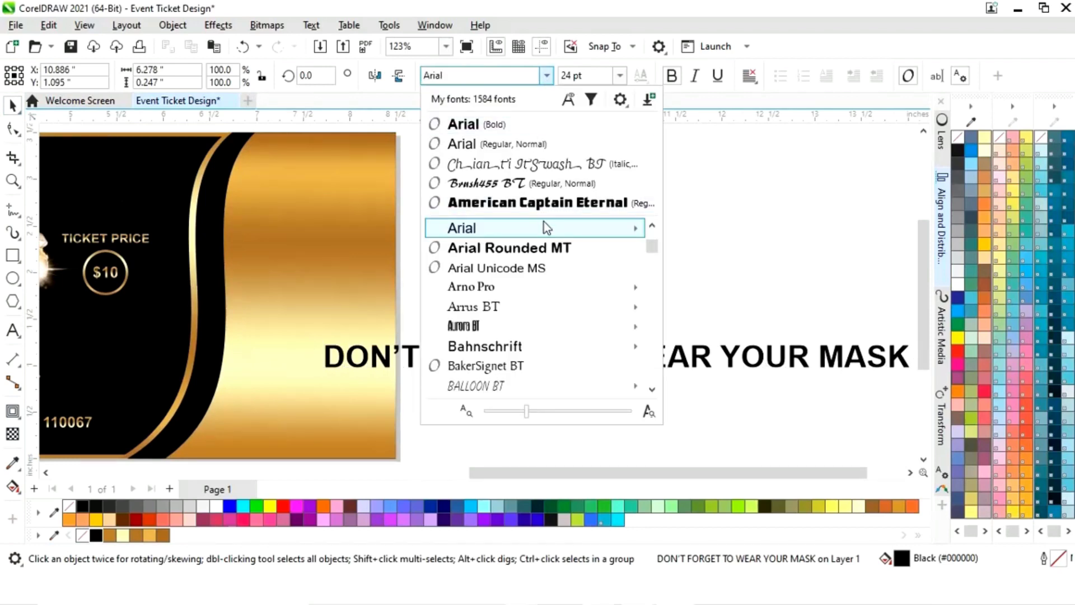
mouse_move(549, 226)
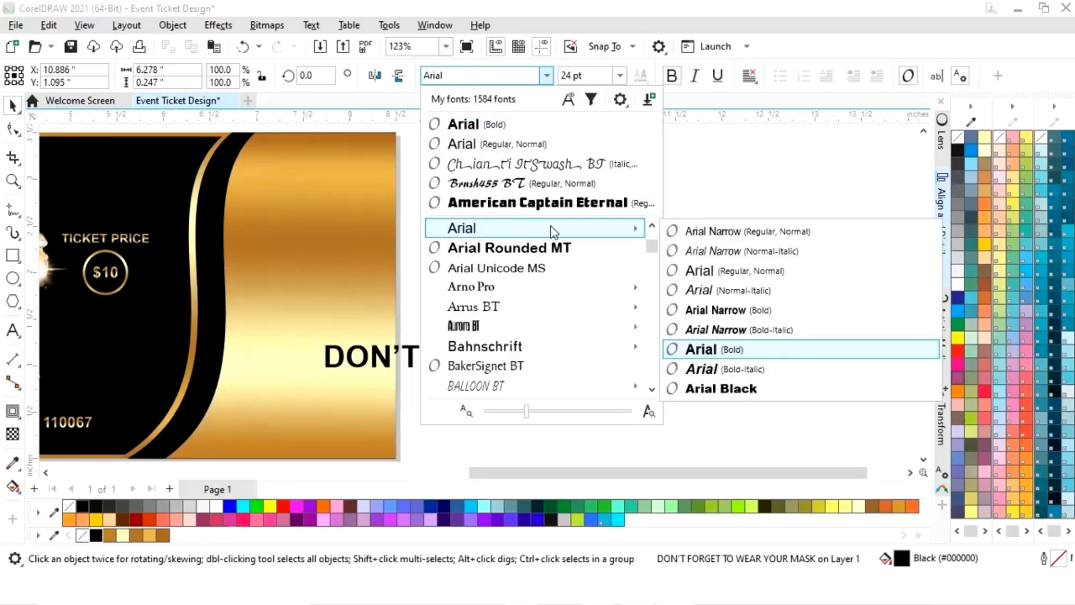
click(710, 313)
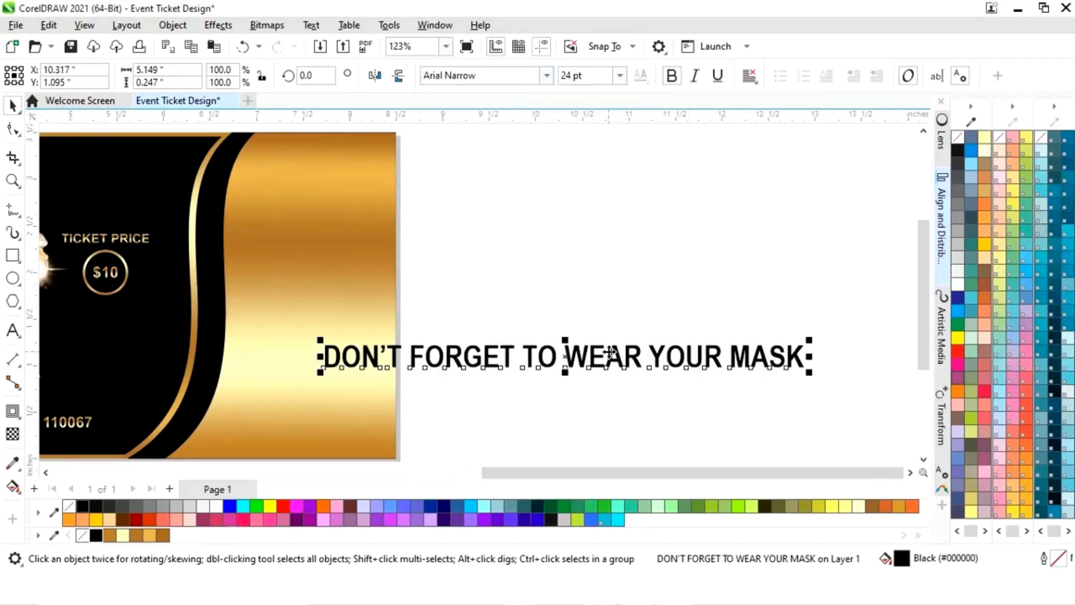
- Copy the gold end panel's fill to the "DON'T FORGET TO WEAR YOUR MASK" text and scale it to about 3.49 inches wide beside the ticket
click(49, 25)
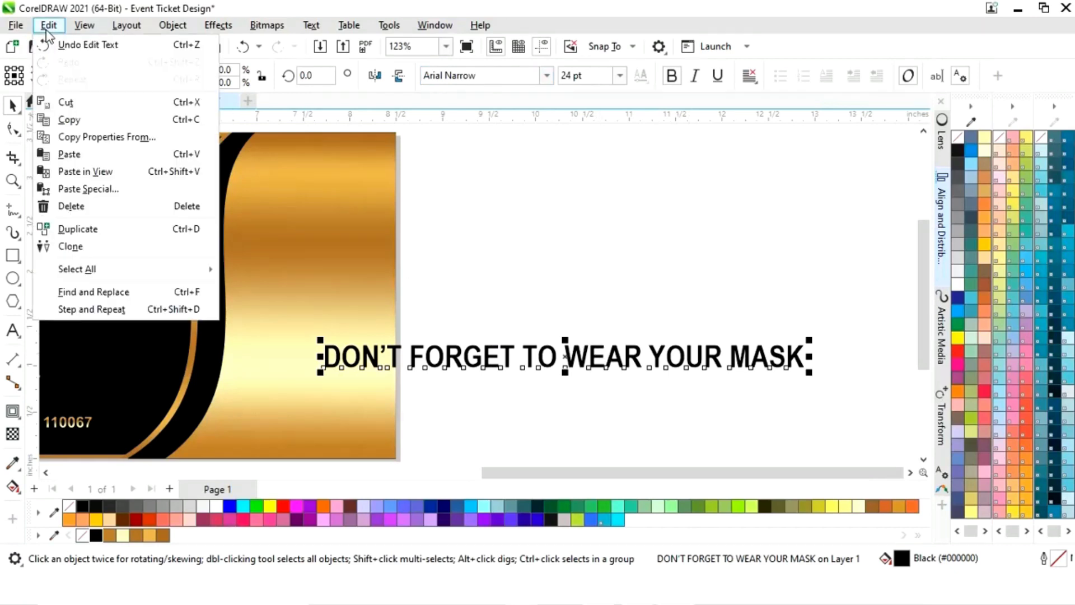
click(77, 140)
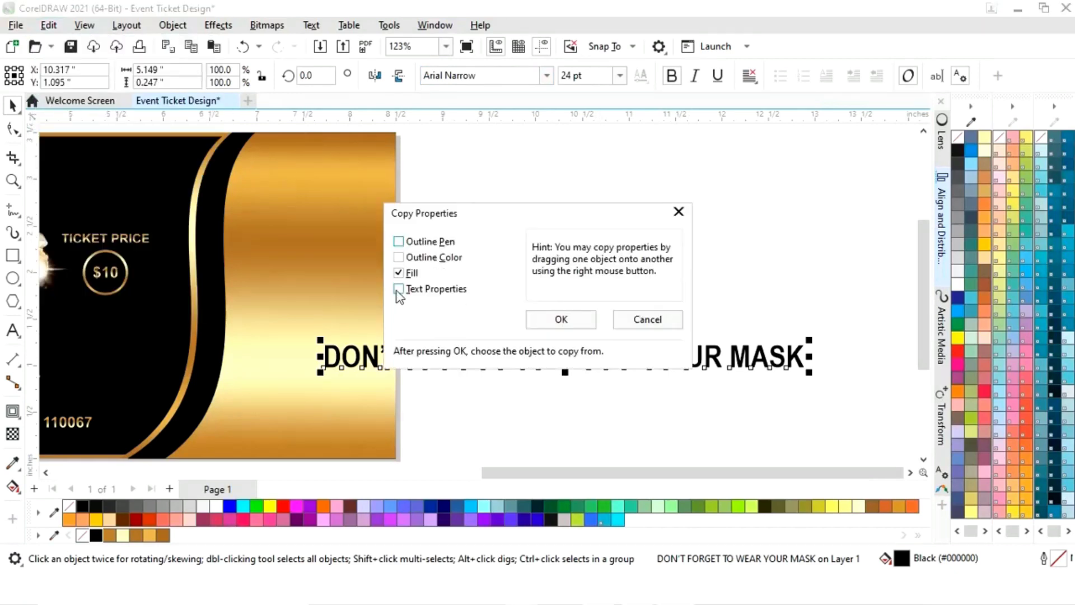
click(556, 325)
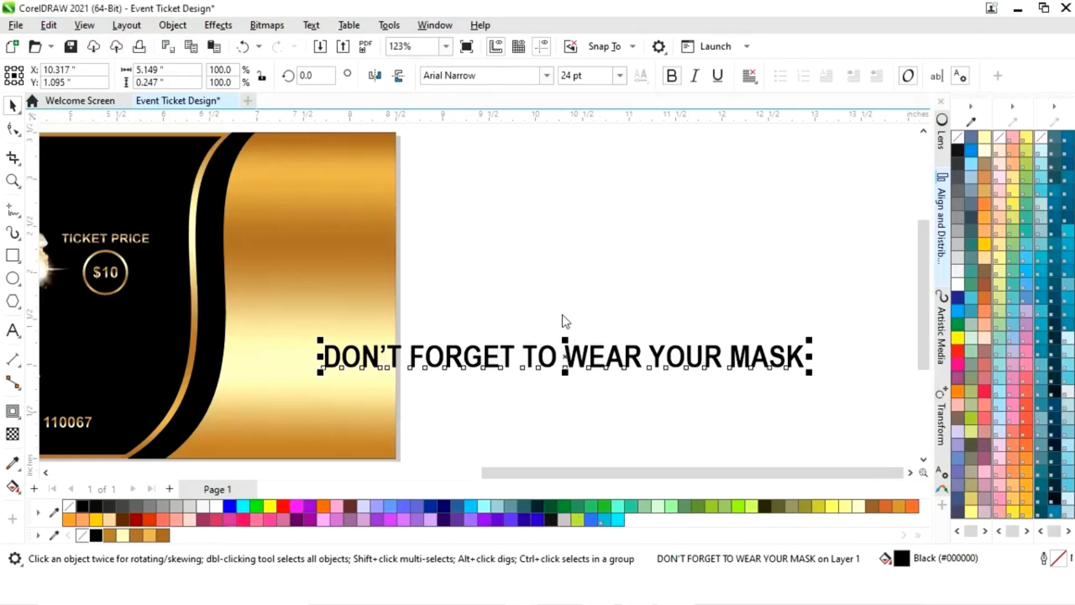
click(340, 300)
drag(584, 361, 662, 328)
mouse_move(889, 316)
mouse_down()
mouse_move(867, 319)
mouse_move(888, 324)
mouse_up()
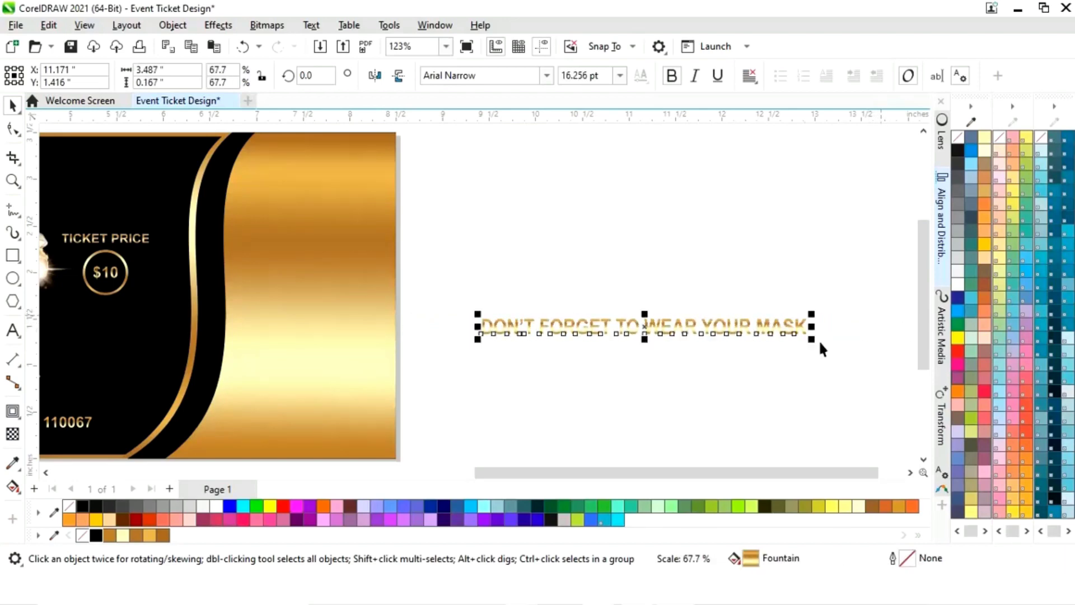
- Fit the mask reminder text to the curved edge of the gold end panel, with zero distance from the path
click(643, 325)
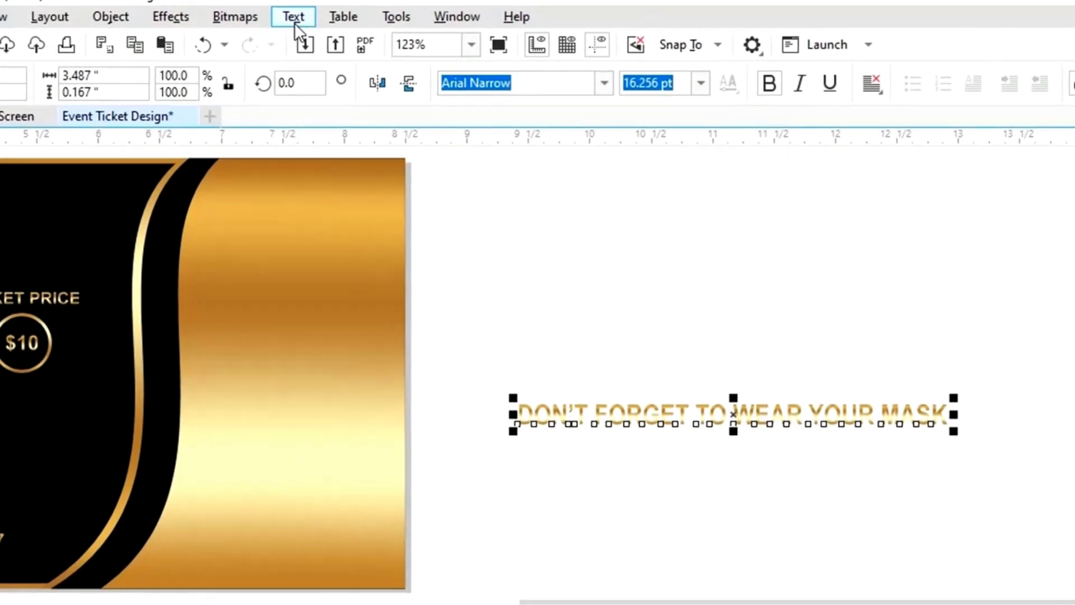
click(311, 25)
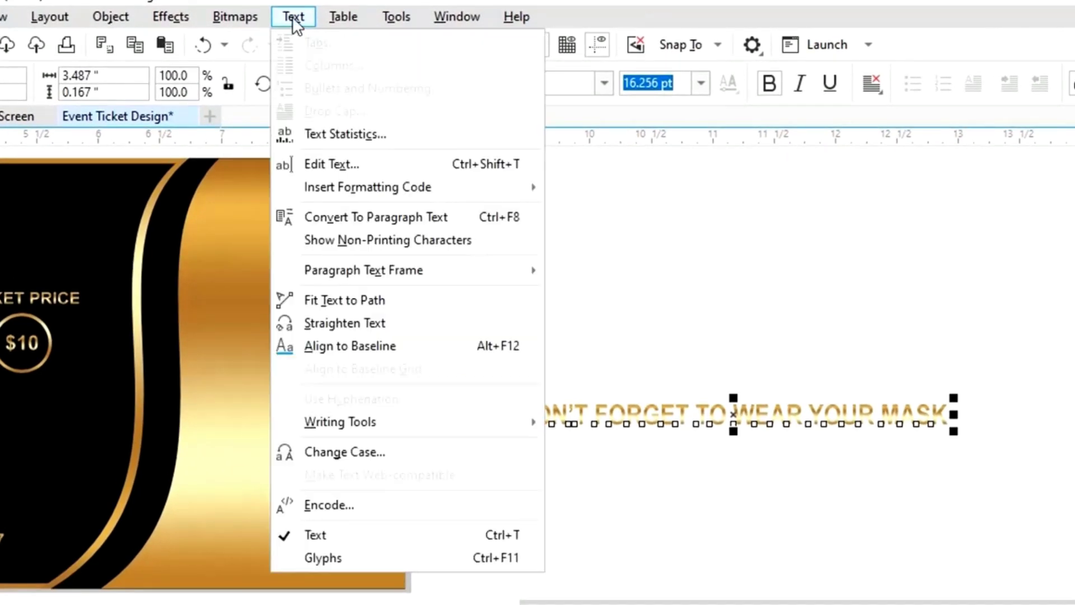
click(336, 303)
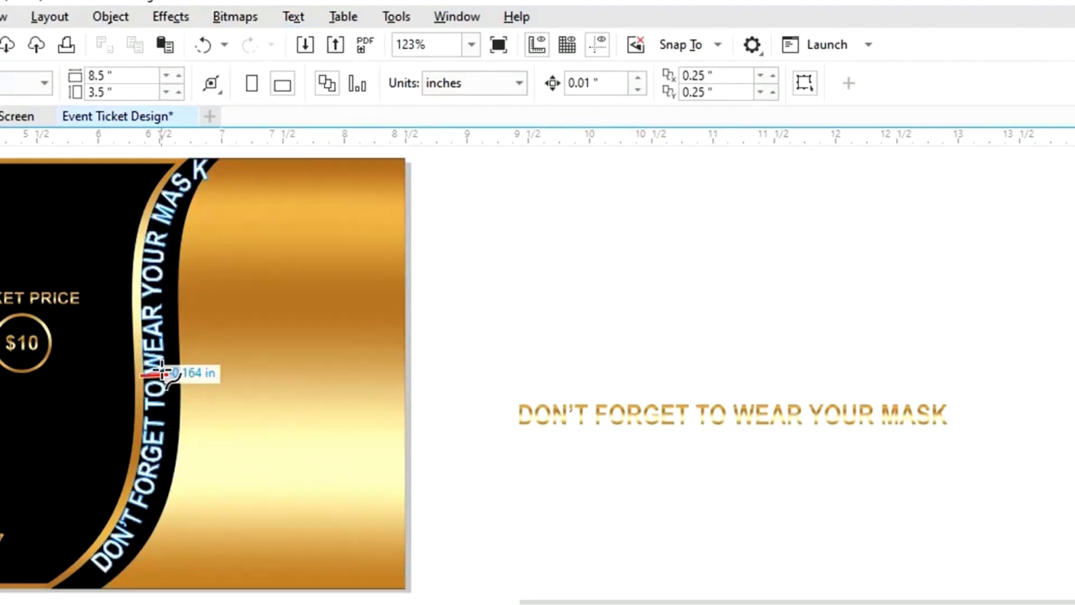
click(165, 373)
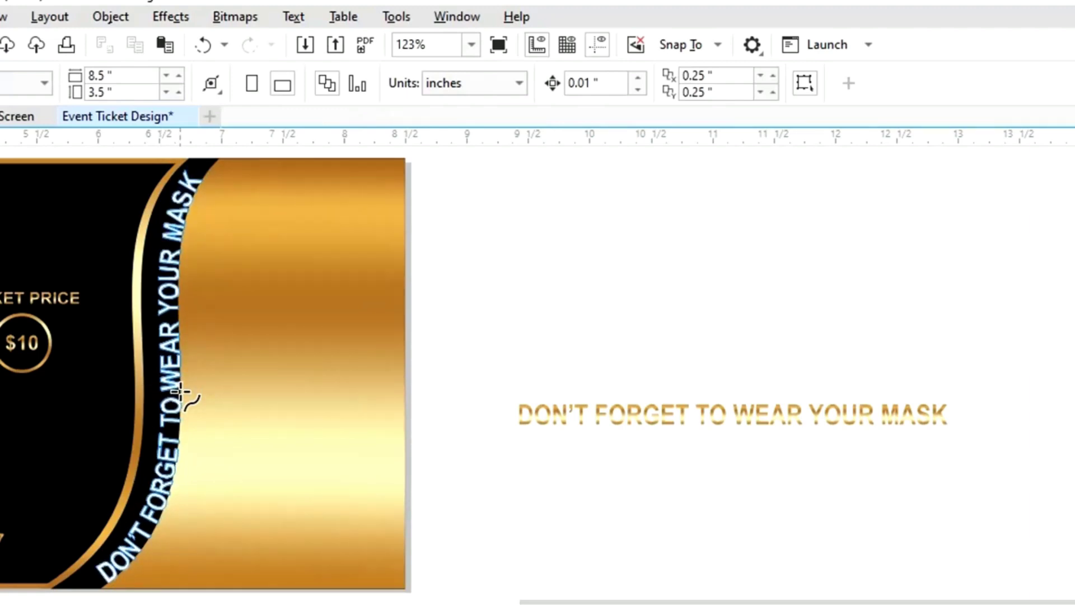
click(180, 392)
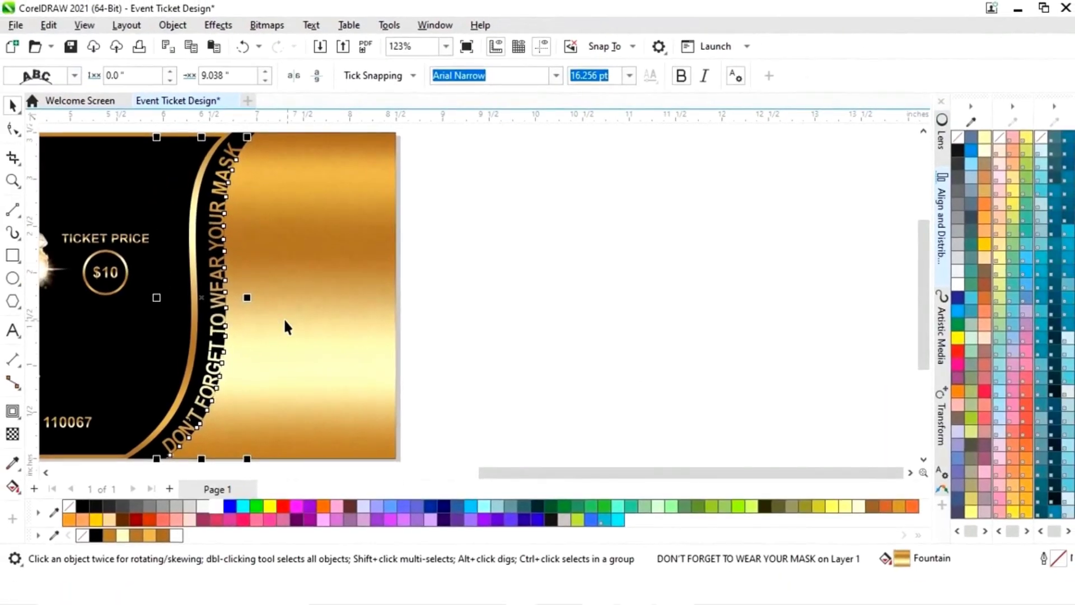
- Nudge the curved mask reminder text about 0.06 inch left, centring it within the black band
click(213, 361)
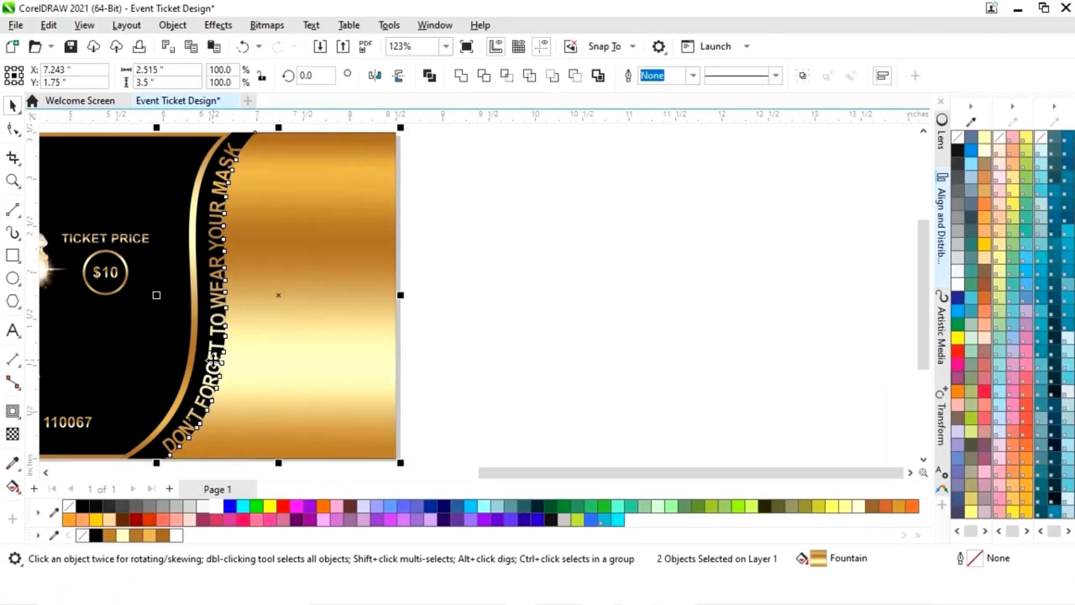
click(542, 341)
click(210, 370)
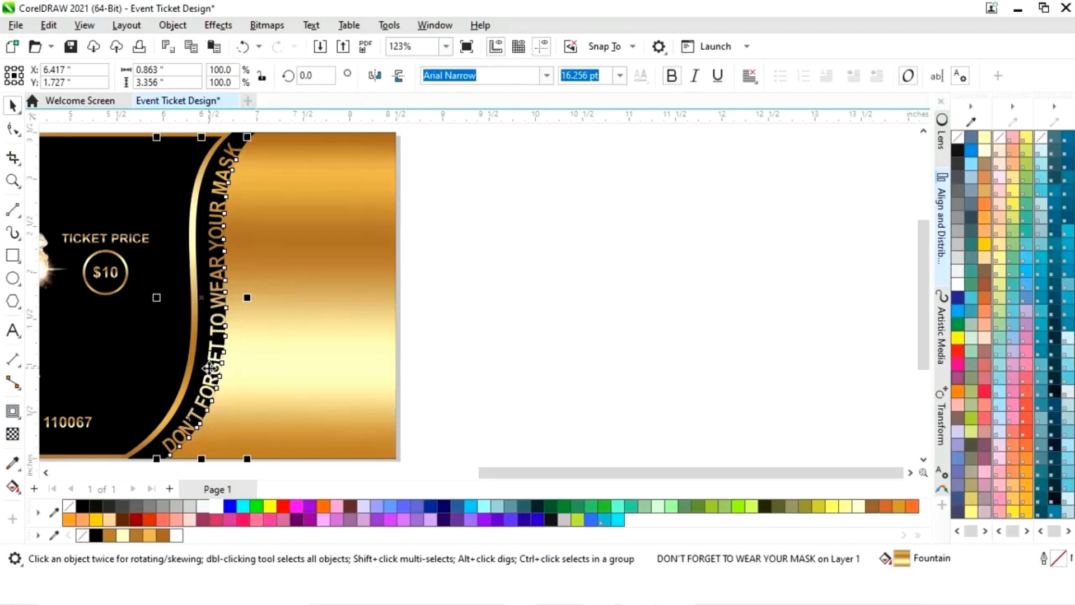
key(Left)
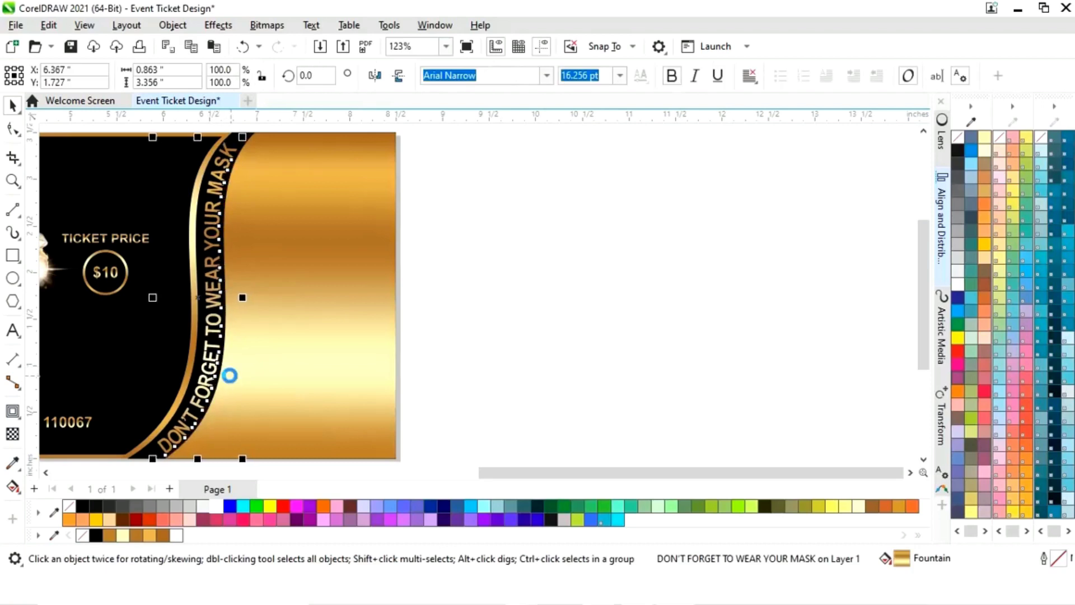
key(Left)
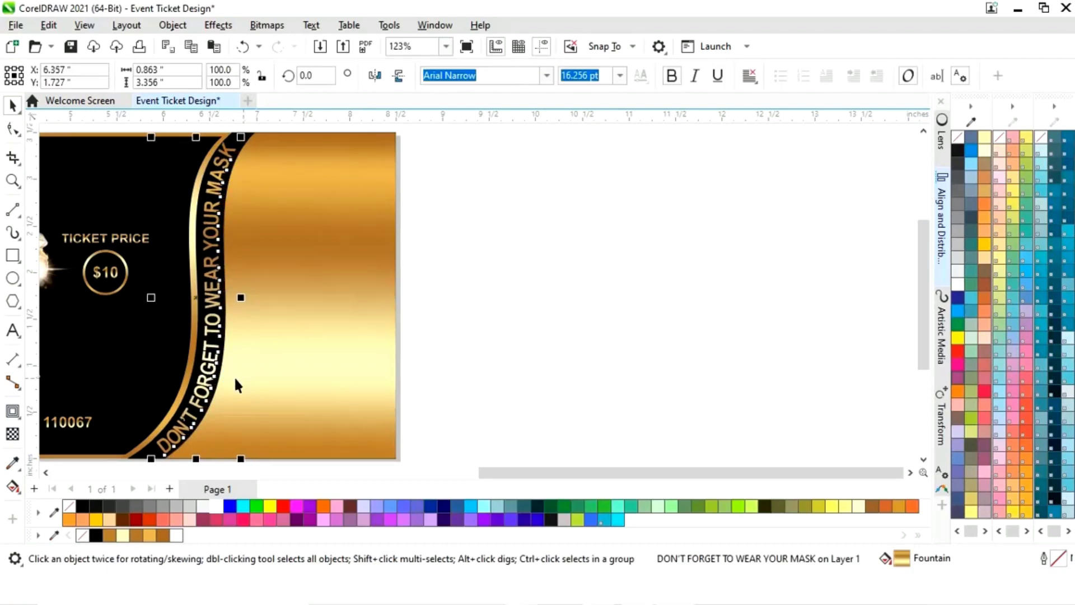
click(514, 361)
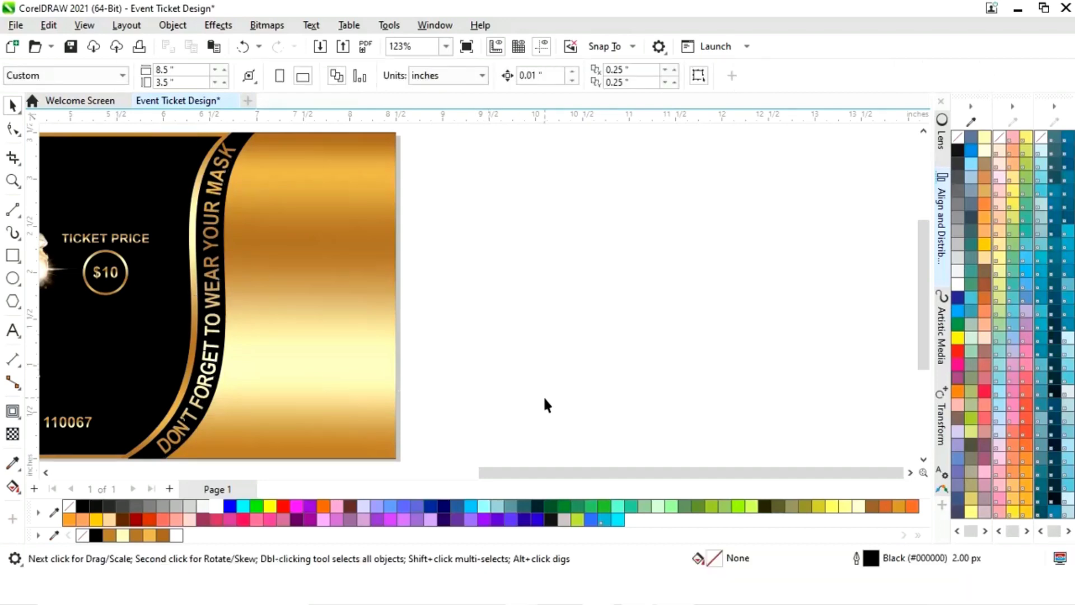
- Place Dotted Pattern.png from the Images folder into the ticket document
scroll(545, 398, left, 5)
scroll(580, 447, down, 3)
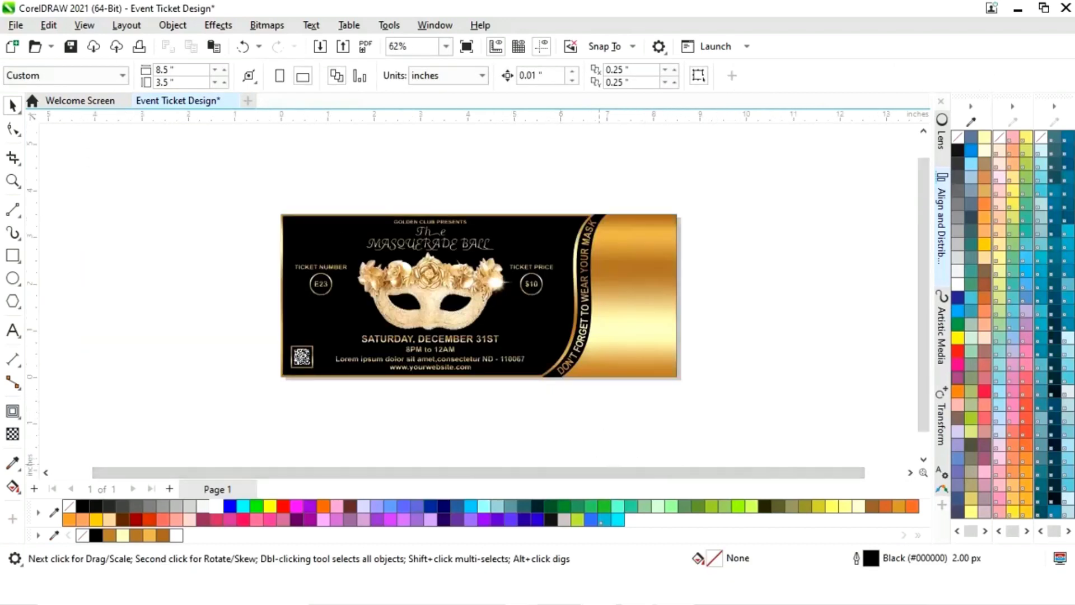
click(471, 554)
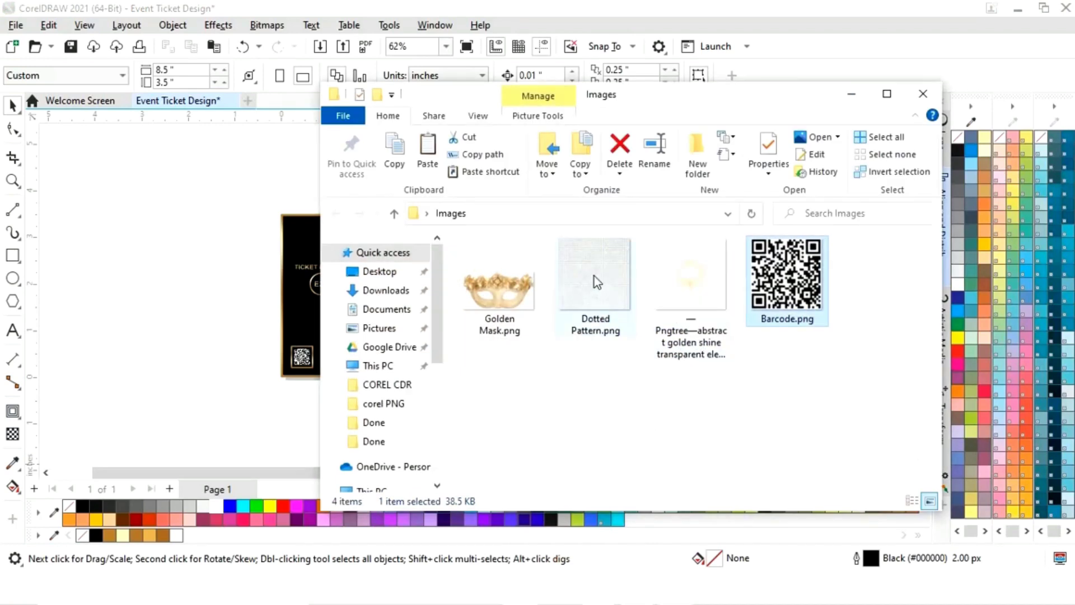
click(593, 277)
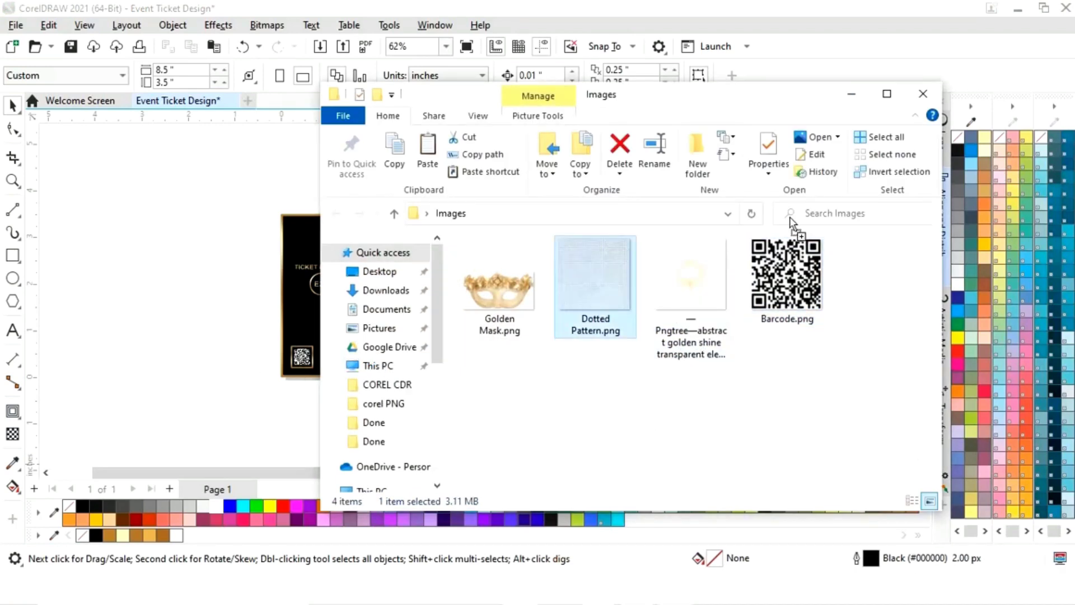
click(852, 94)
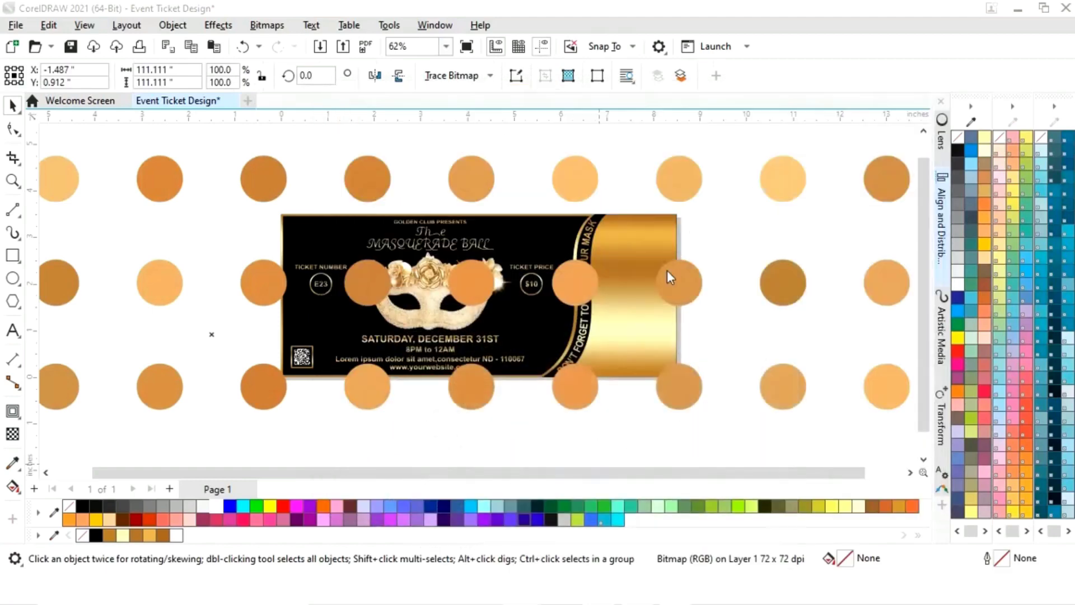
- Scale the dotted pattern image down to about 3.6 inches square and position it over the gold end panel
scroll(695, 255, down, 3)
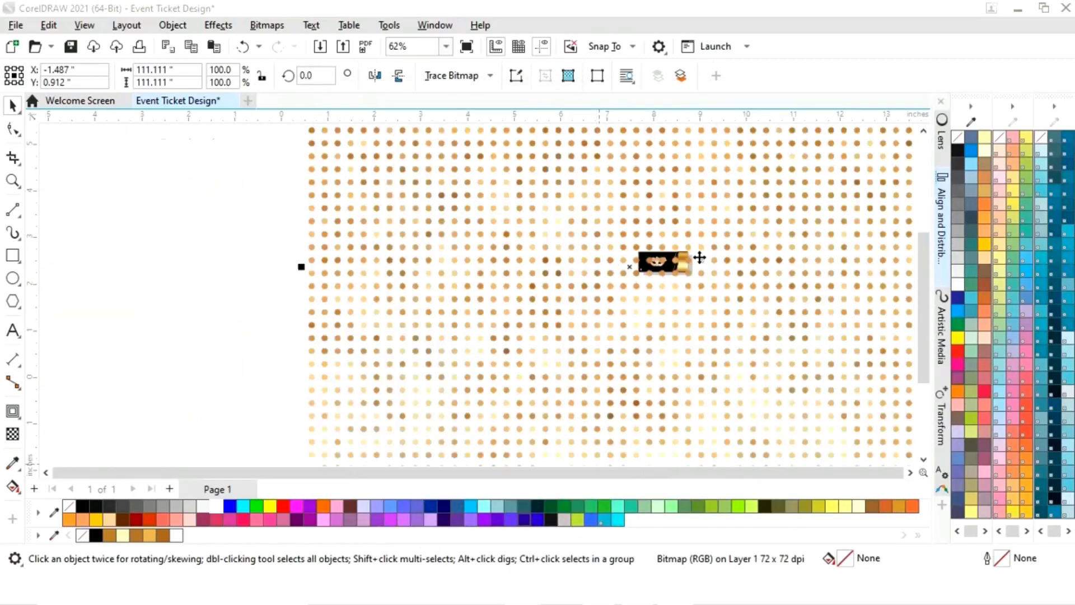
scroll(730, 250, down, 3)
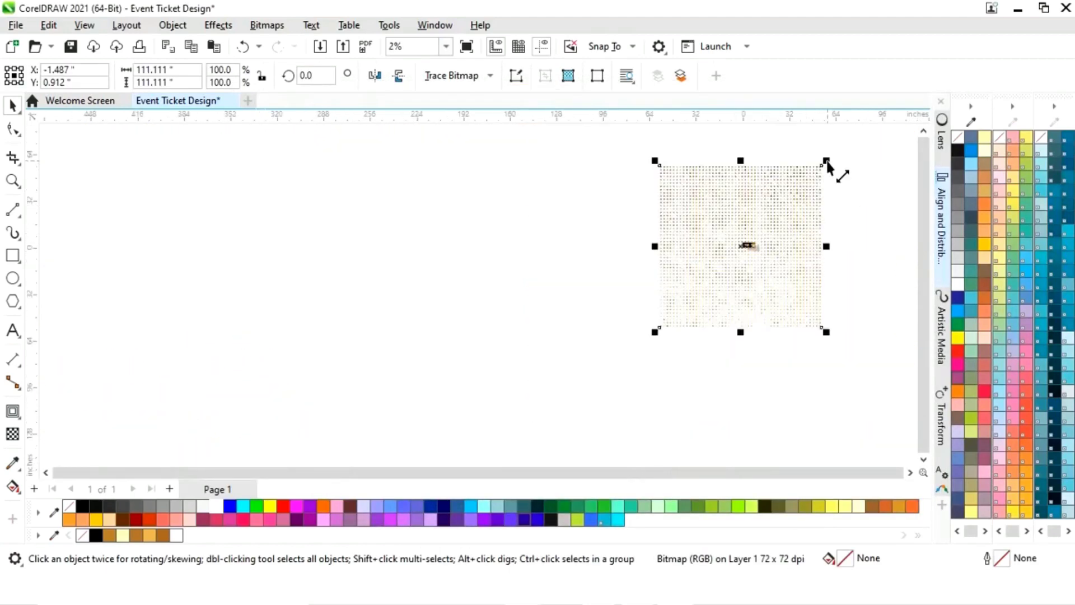
drag(826, 162, 766, 251)
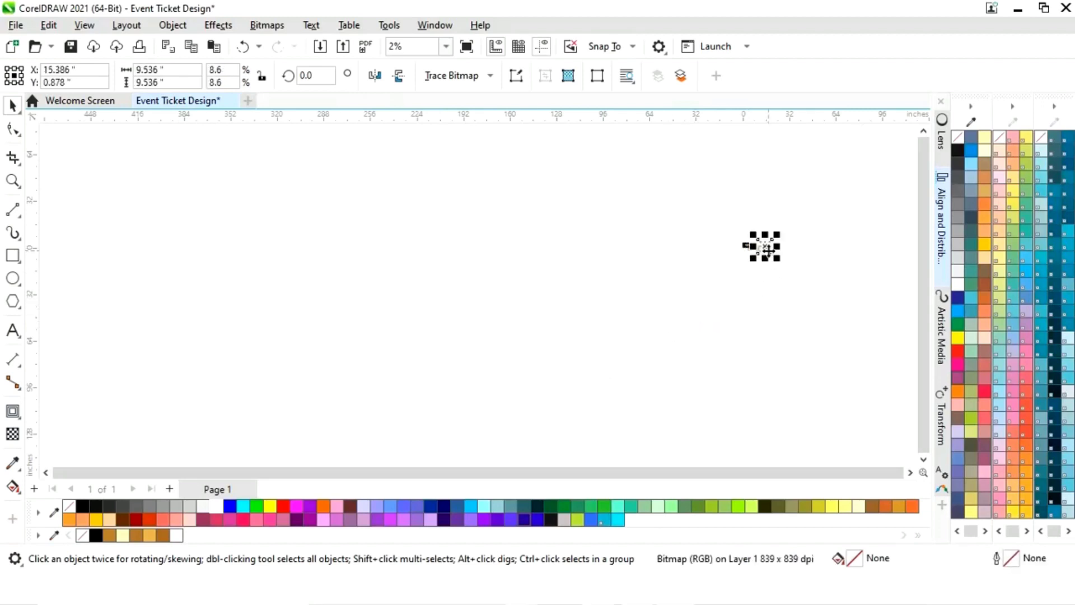
key(F4)
drag(832, 137, 619, 336)
drag(583, 397, 421, 273)
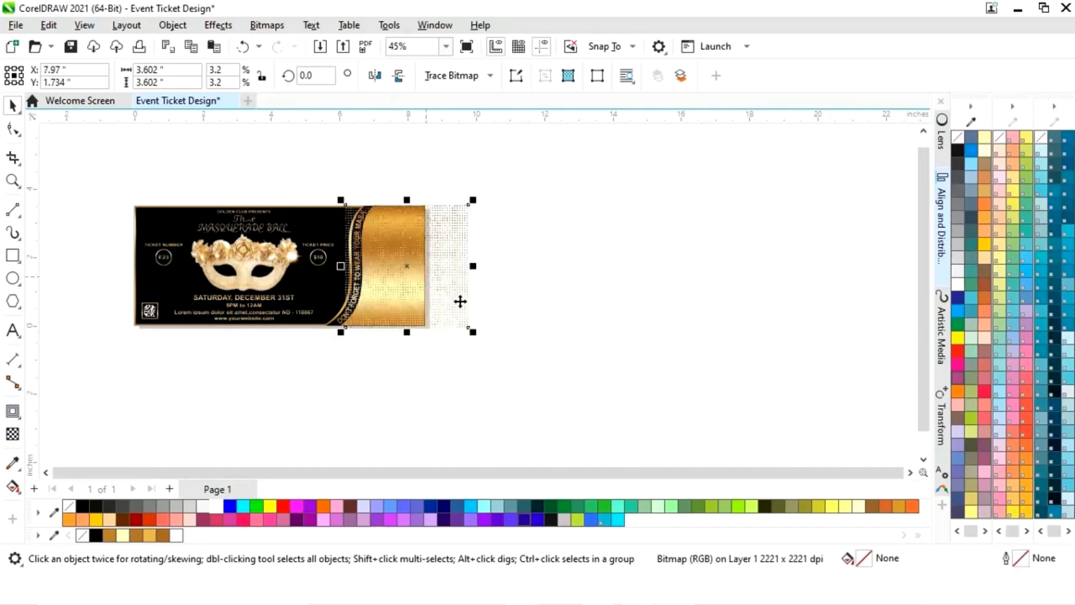
- Shift the dotted pattern slightly down and left, and PowerClip it inside the gold end panel
key(F4)
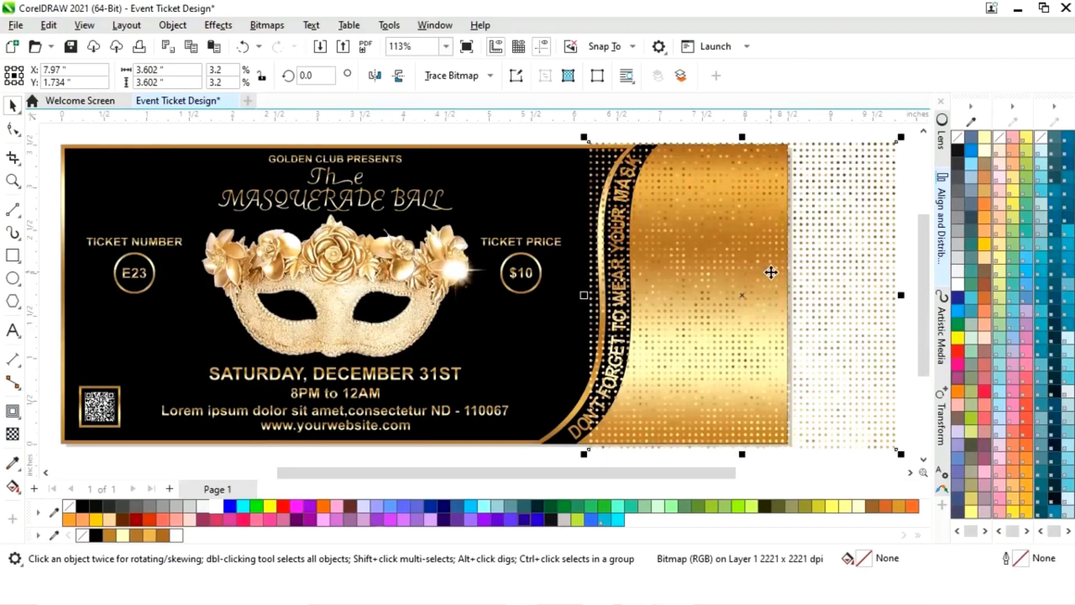
drag(771, 272, 786, 287)
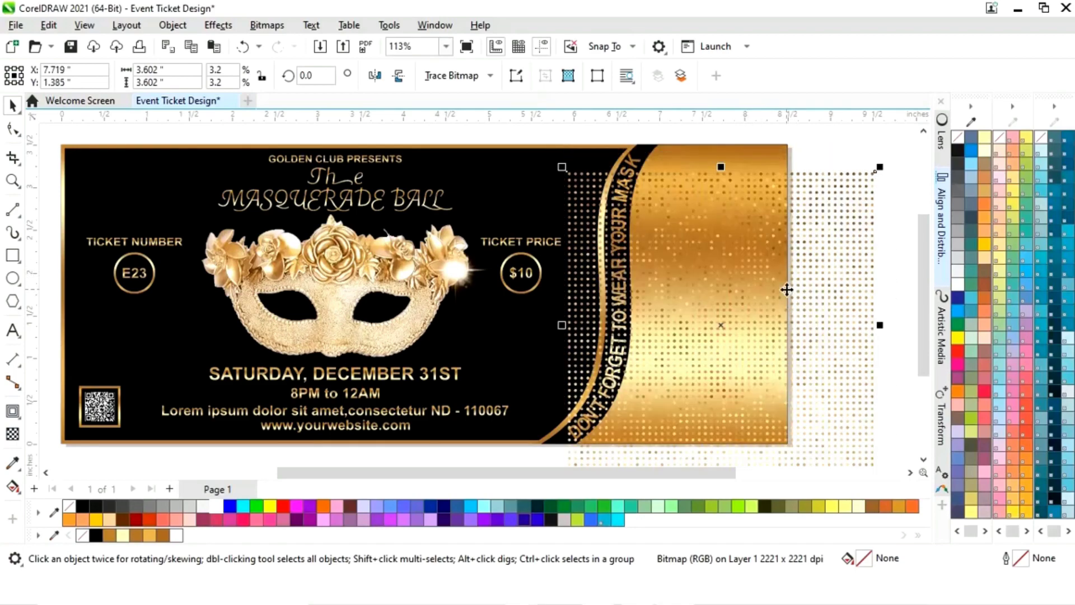
right_click(772, 276)
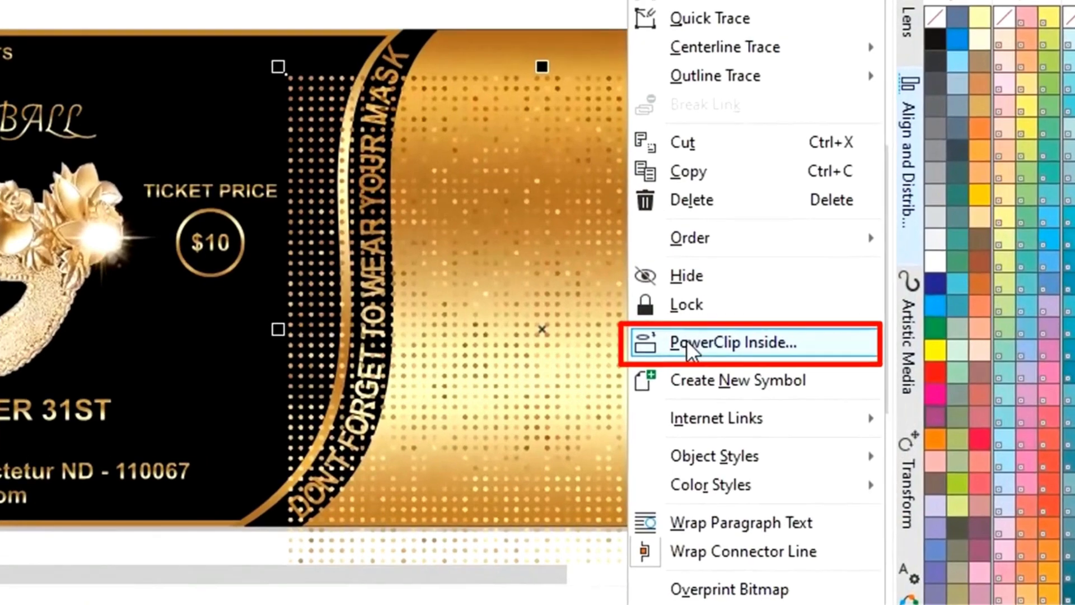
click(687, 340)
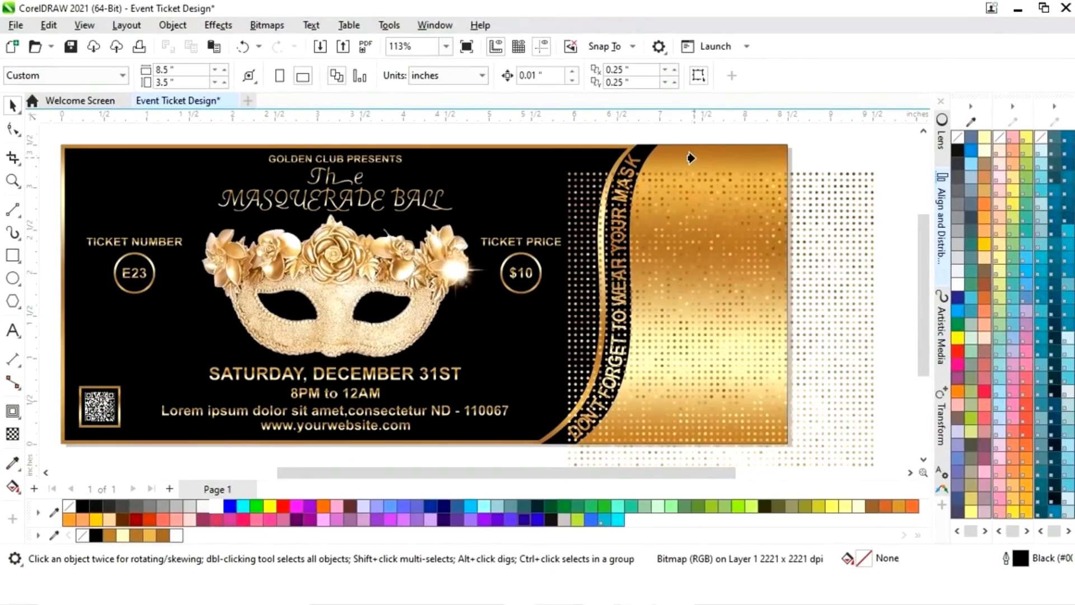
click(694, 157)
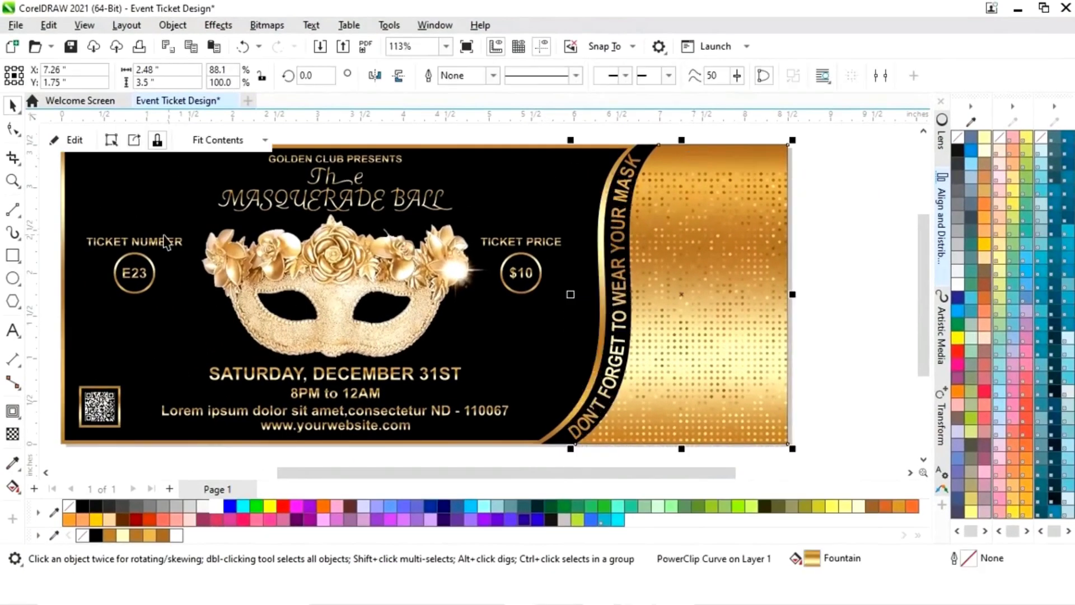
- Edit the end panel's PowerClip contents, moving the dotted pattern to about X 7.609, Y 1.765 inches so it covers the full panel height
click(73, 141)
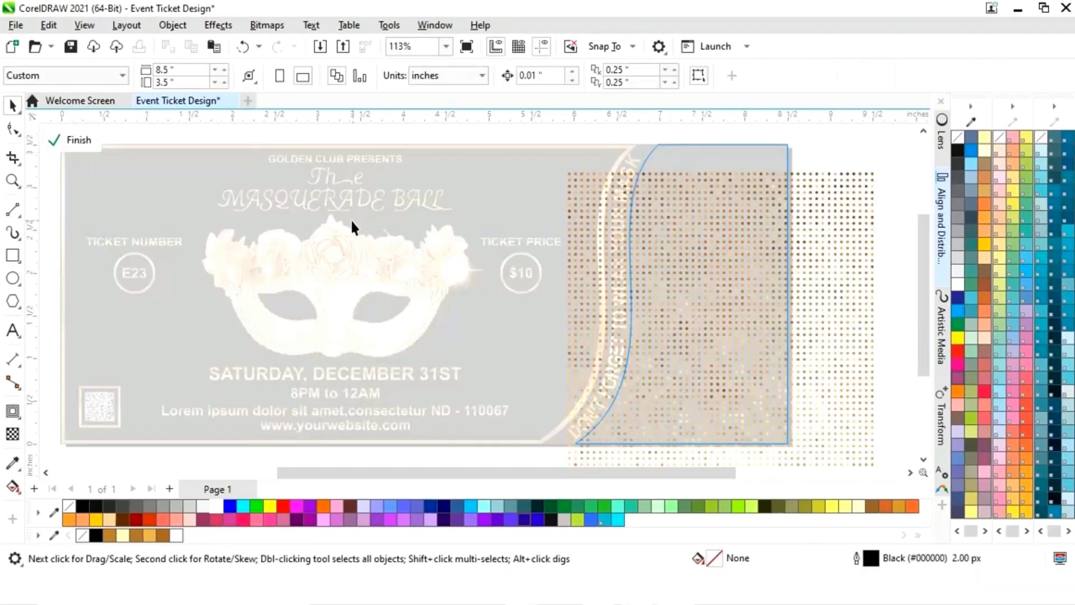
click(787, 361)
drag(813, 379, 808, 357)
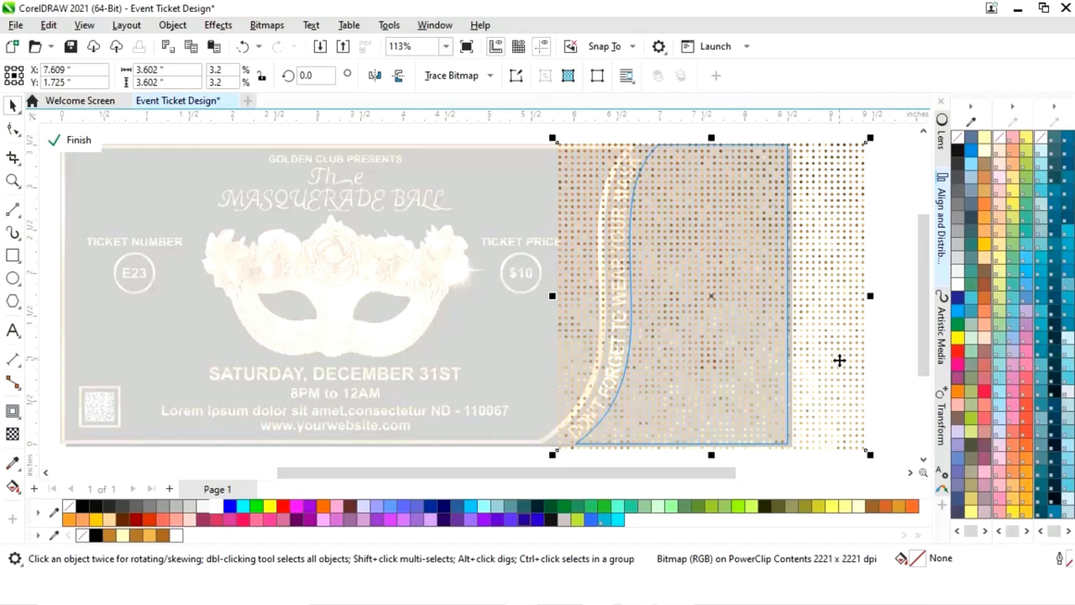
key(Up)
key(Up)
key(Up)
key(Up)
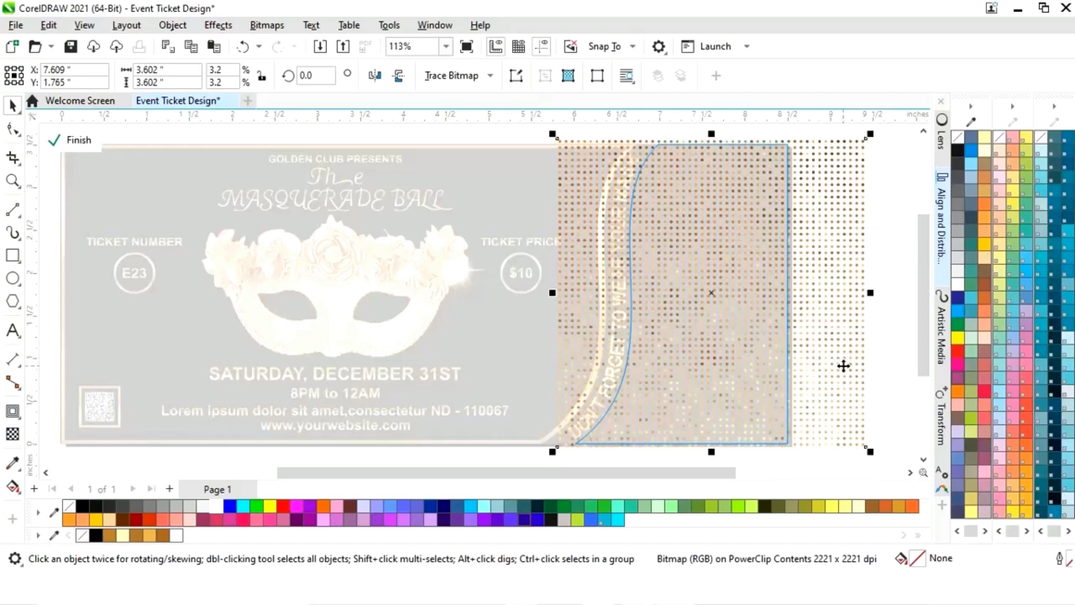
click(75, 141)
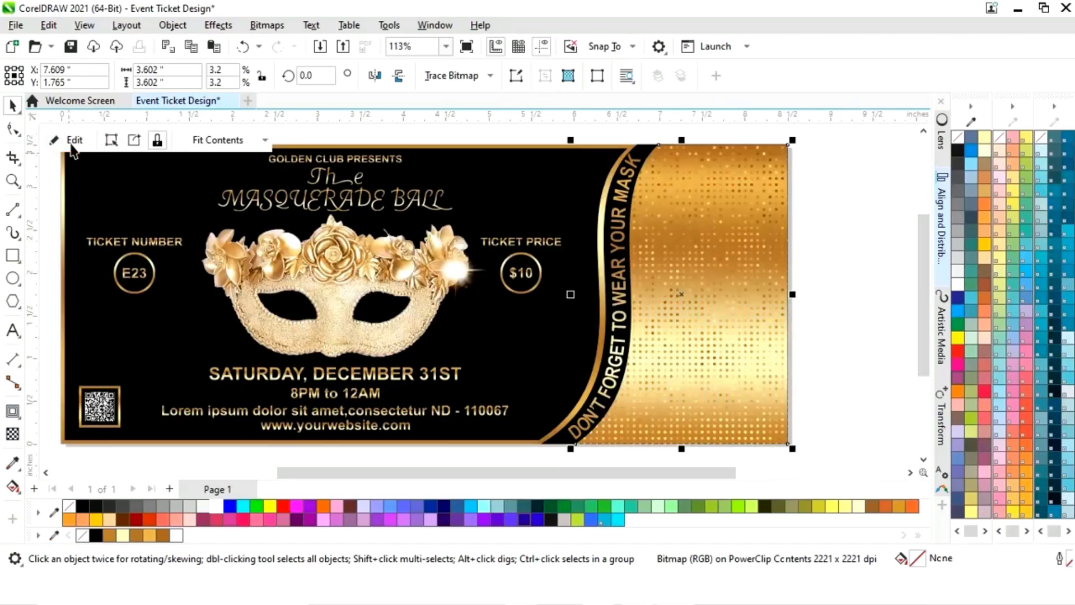